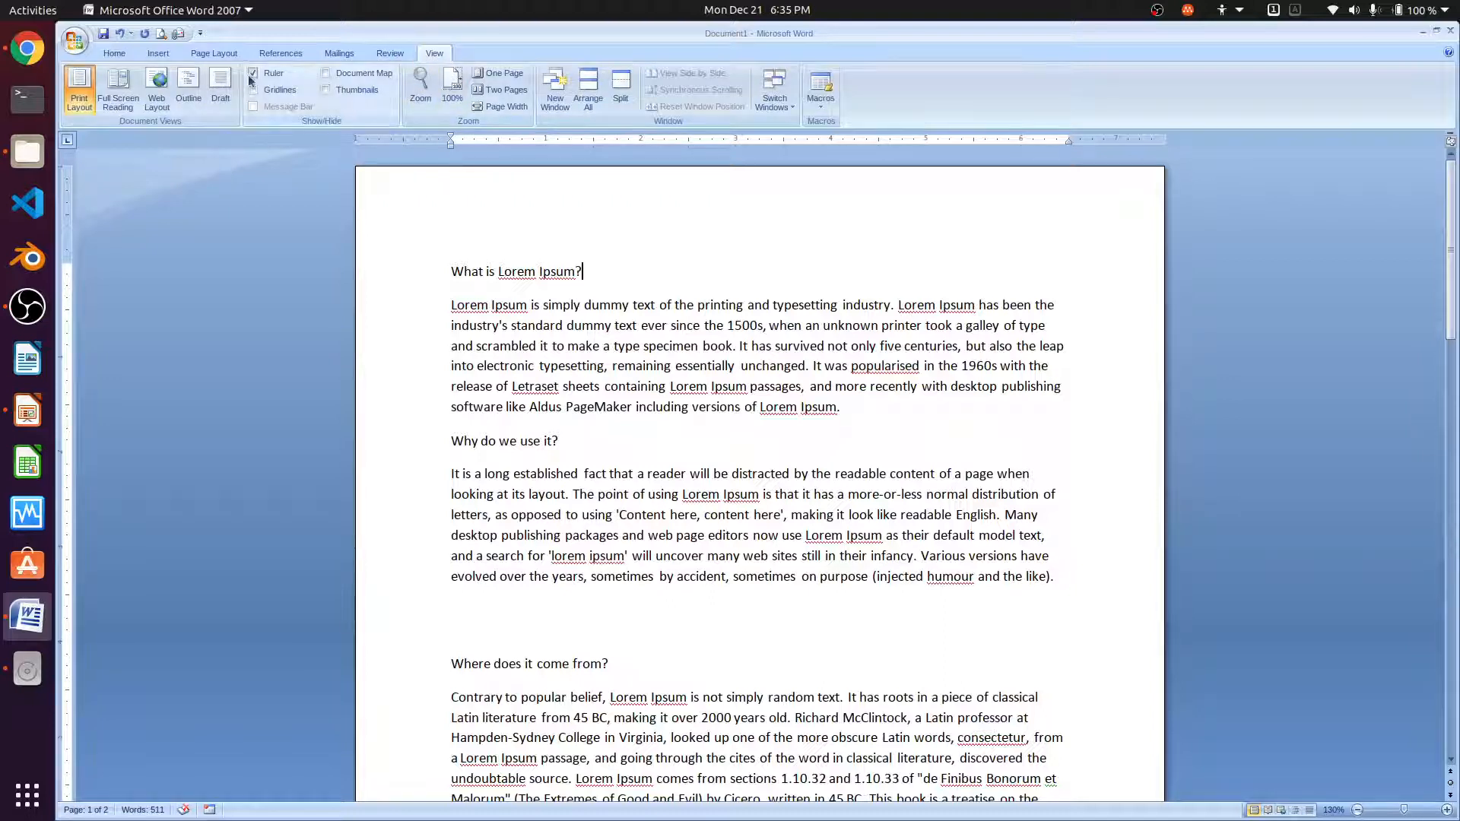
- Switch to the References tab and turn on screen magnification from the accessibility menu
left_click(281, 50)
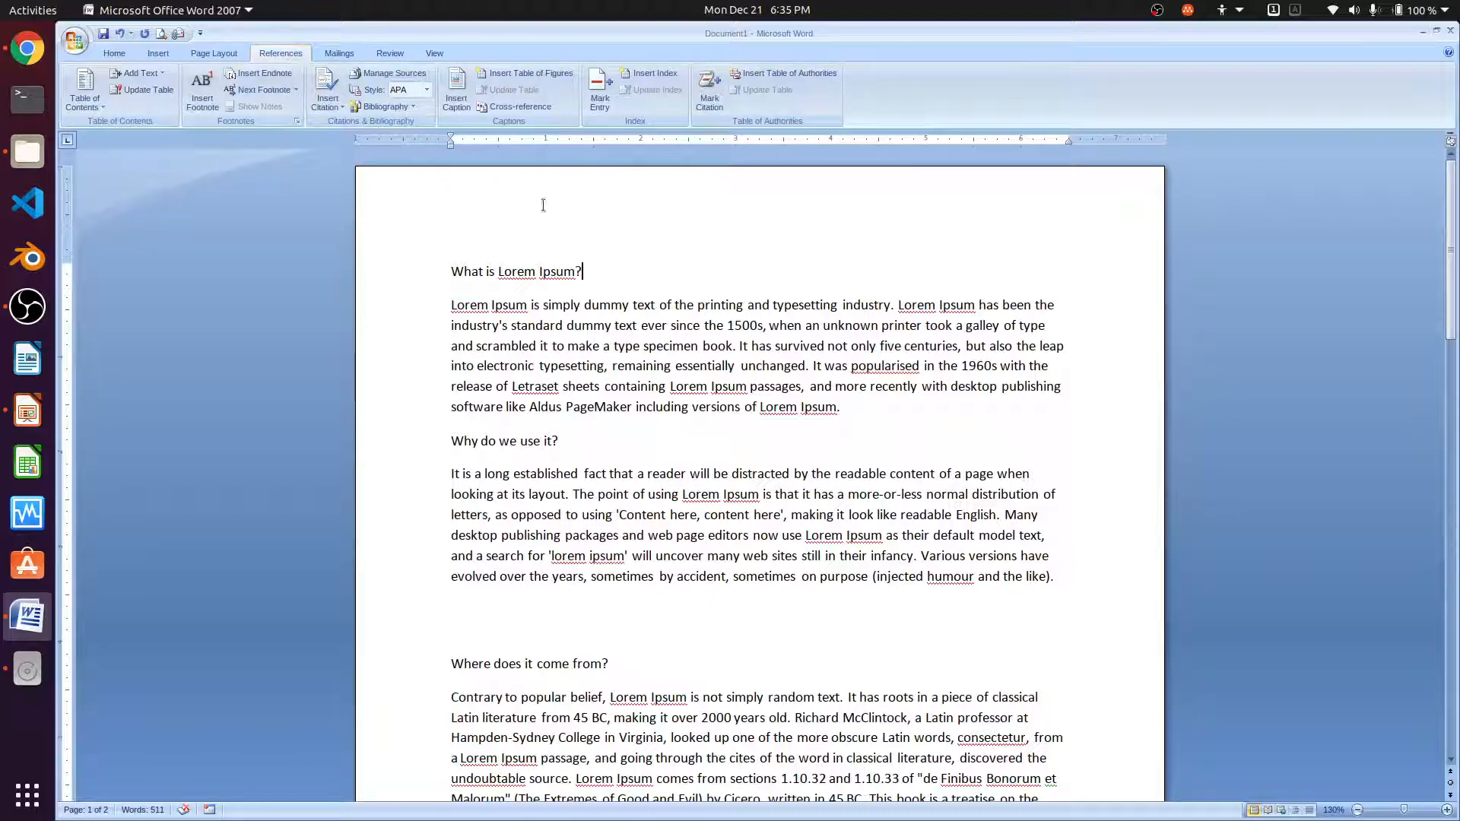
left_click(1222, 10)
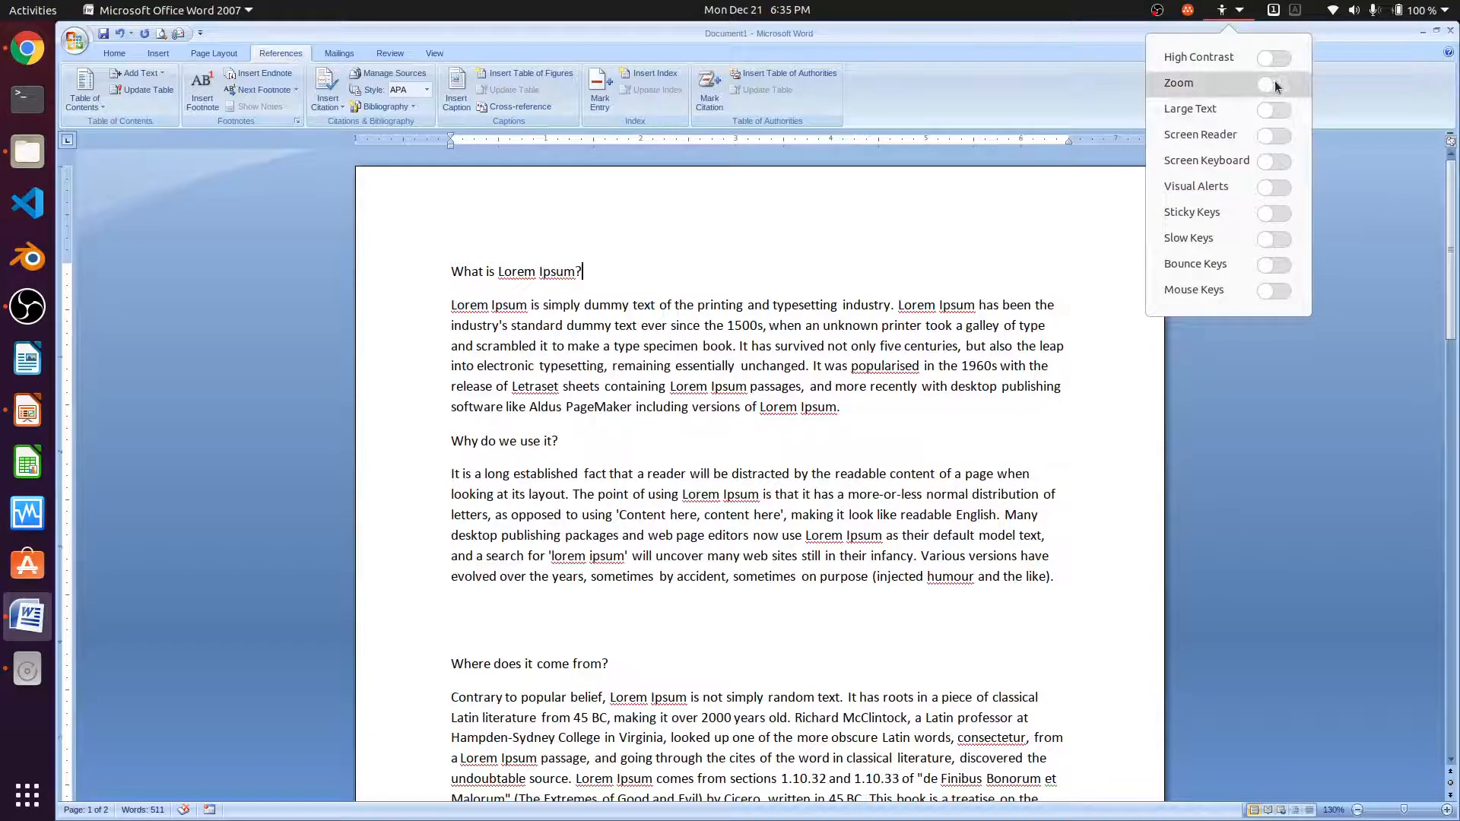
left_click(1275, 85)
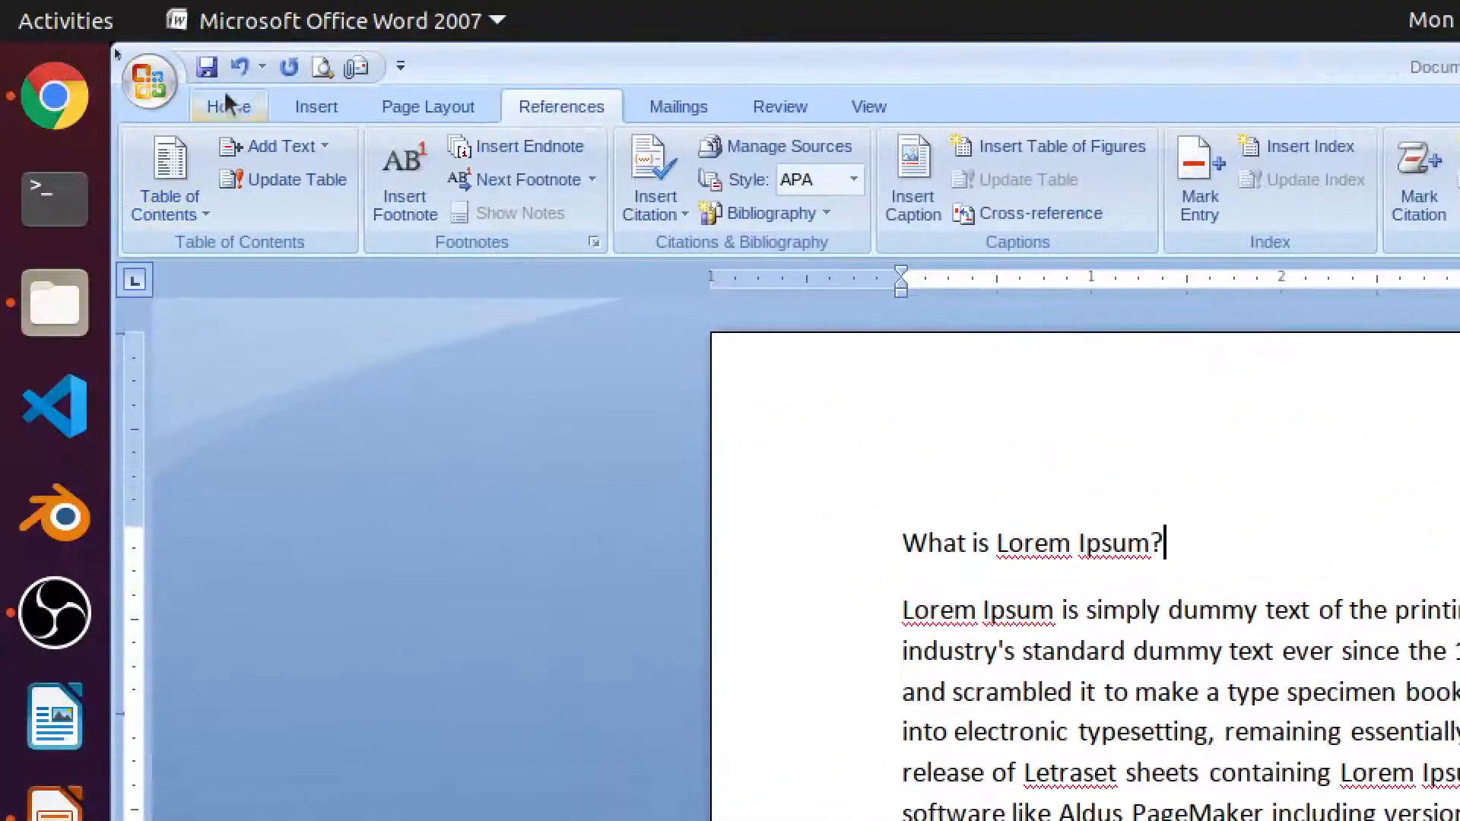
- Style 'What is Lorem Ipsum?' as Heading 1 and 'Why do we use it?' as Heading 2
left_click(245, 105)
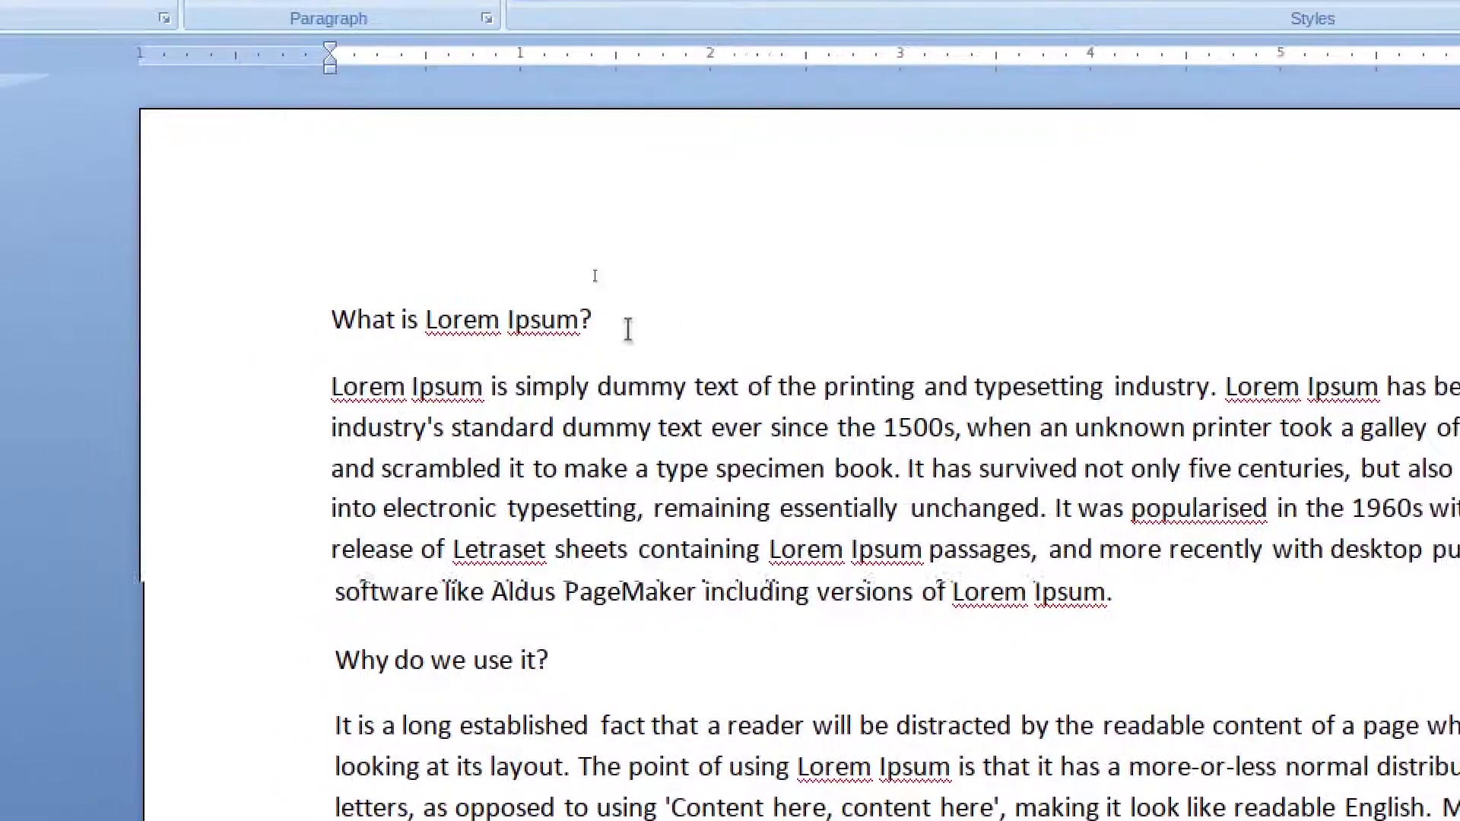
left_click_drag(628, 328, 330, 324)
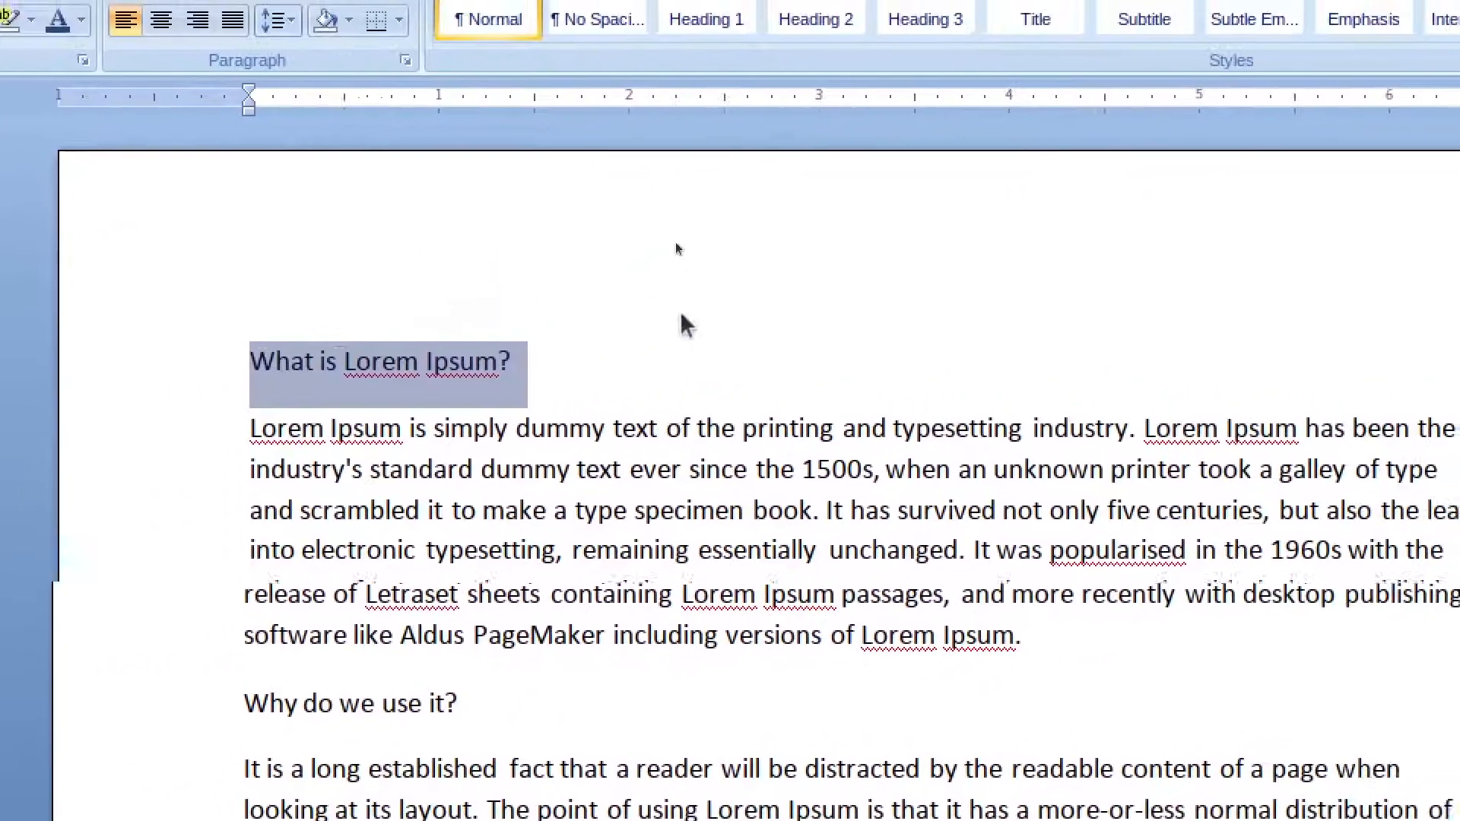
left_click(707, 20)
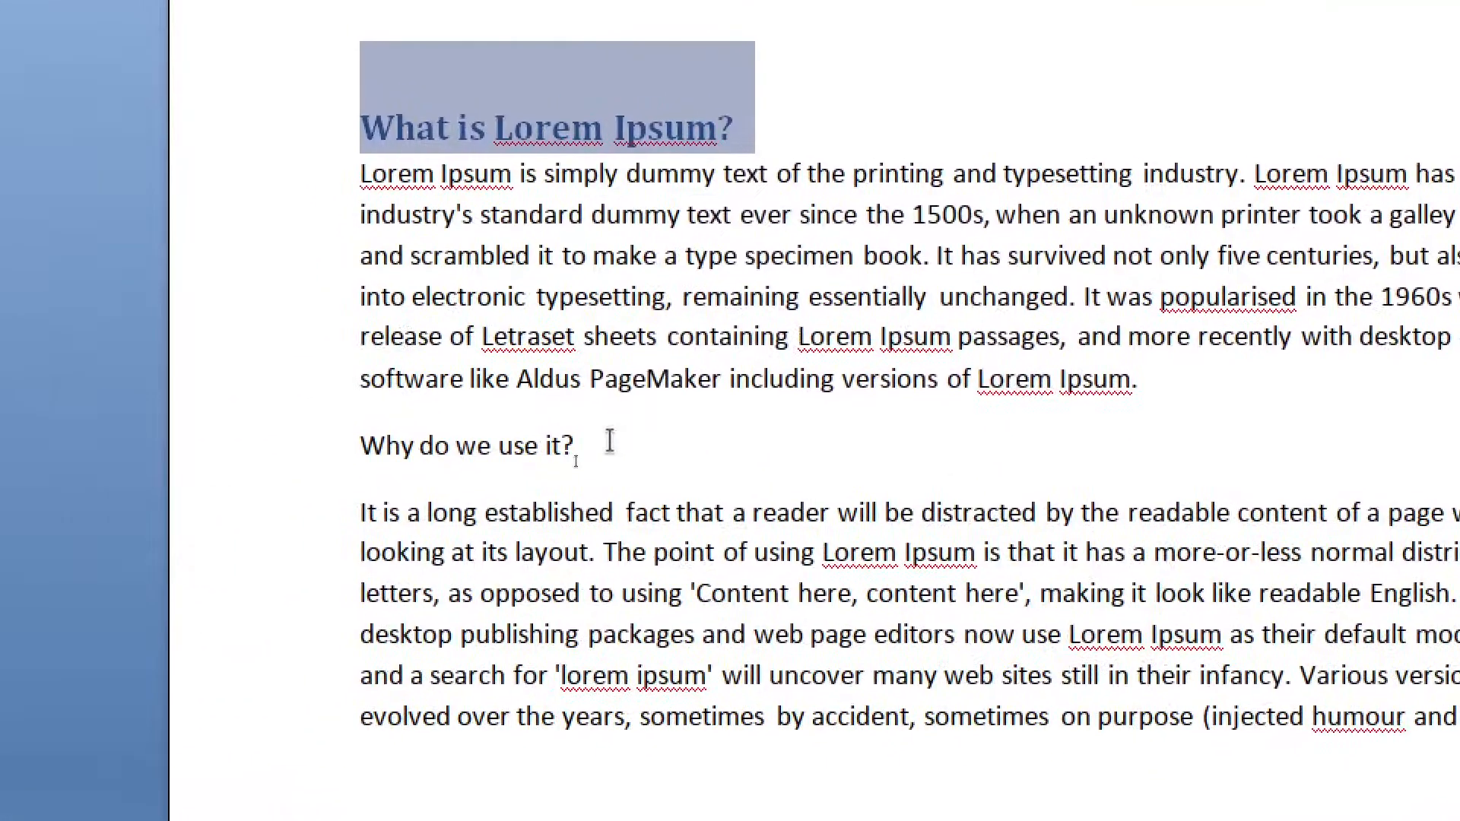
left_click_drag(559, 487, 312, 487)
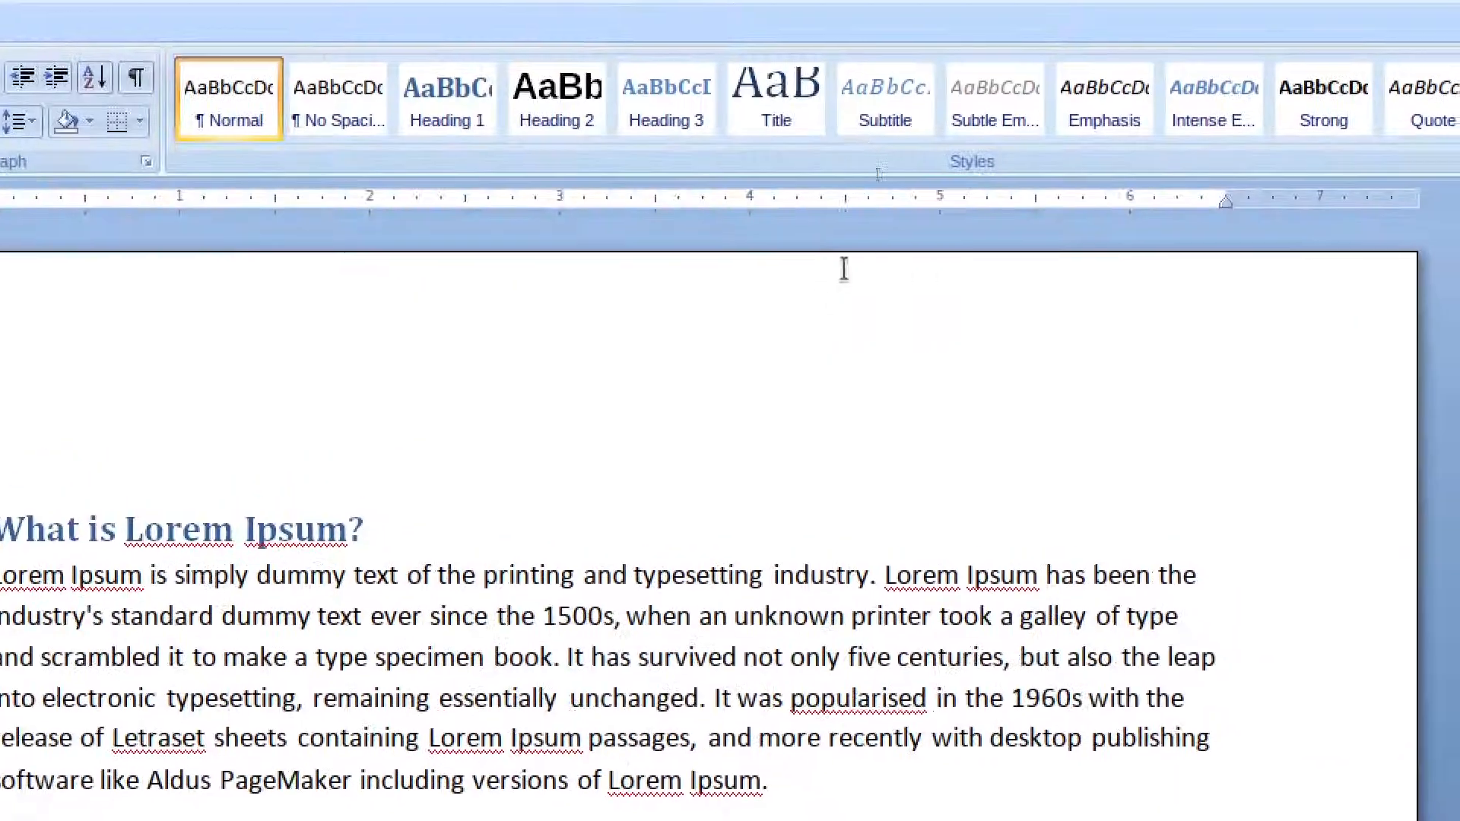
left_click(577, 122)
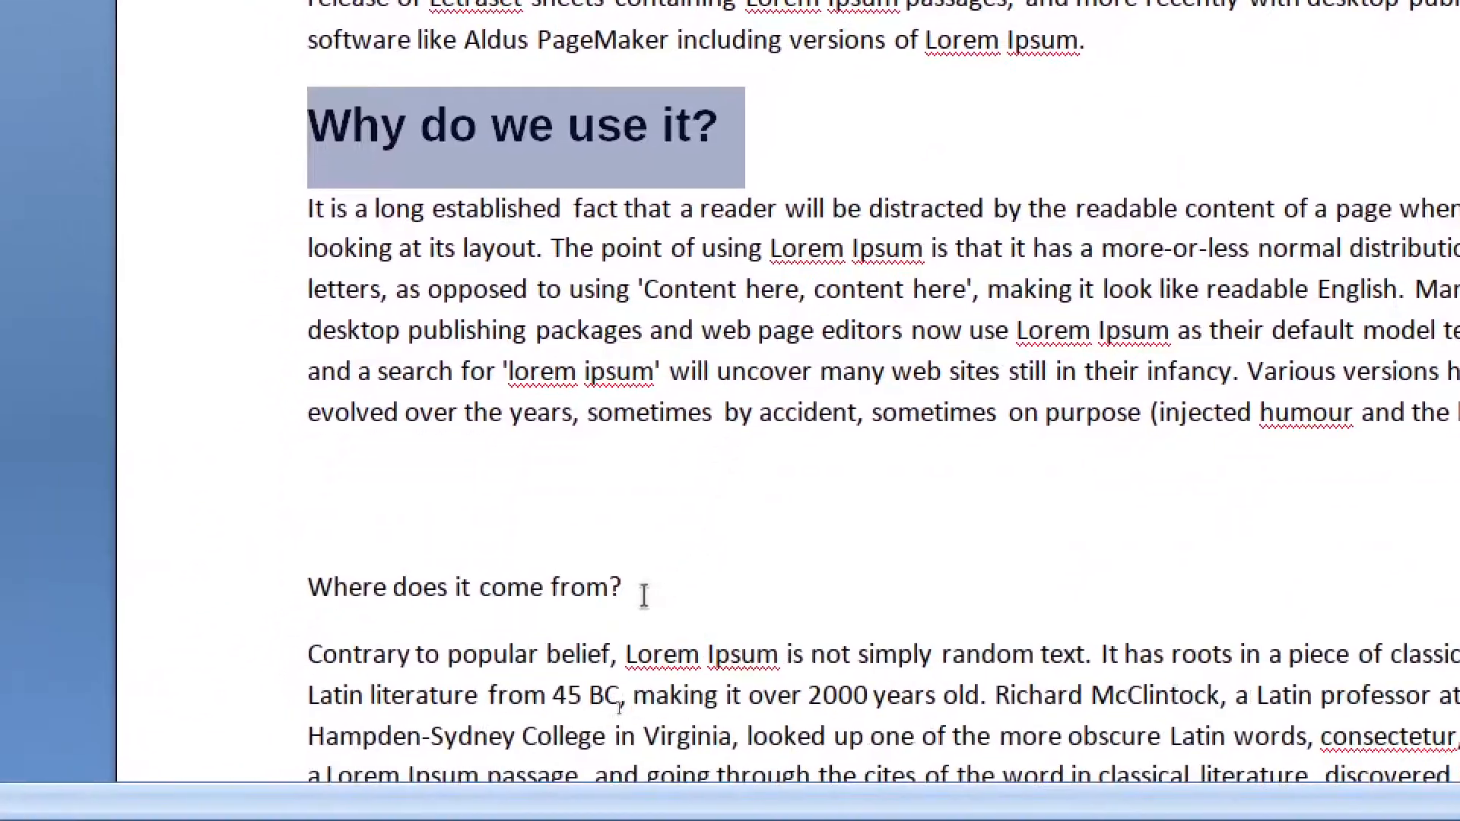
- Style 'Where does it come from?' and 'Where can I get some?' as Heading 1, and add a blank top line
left_click_drag(643, 595, 296, 584)
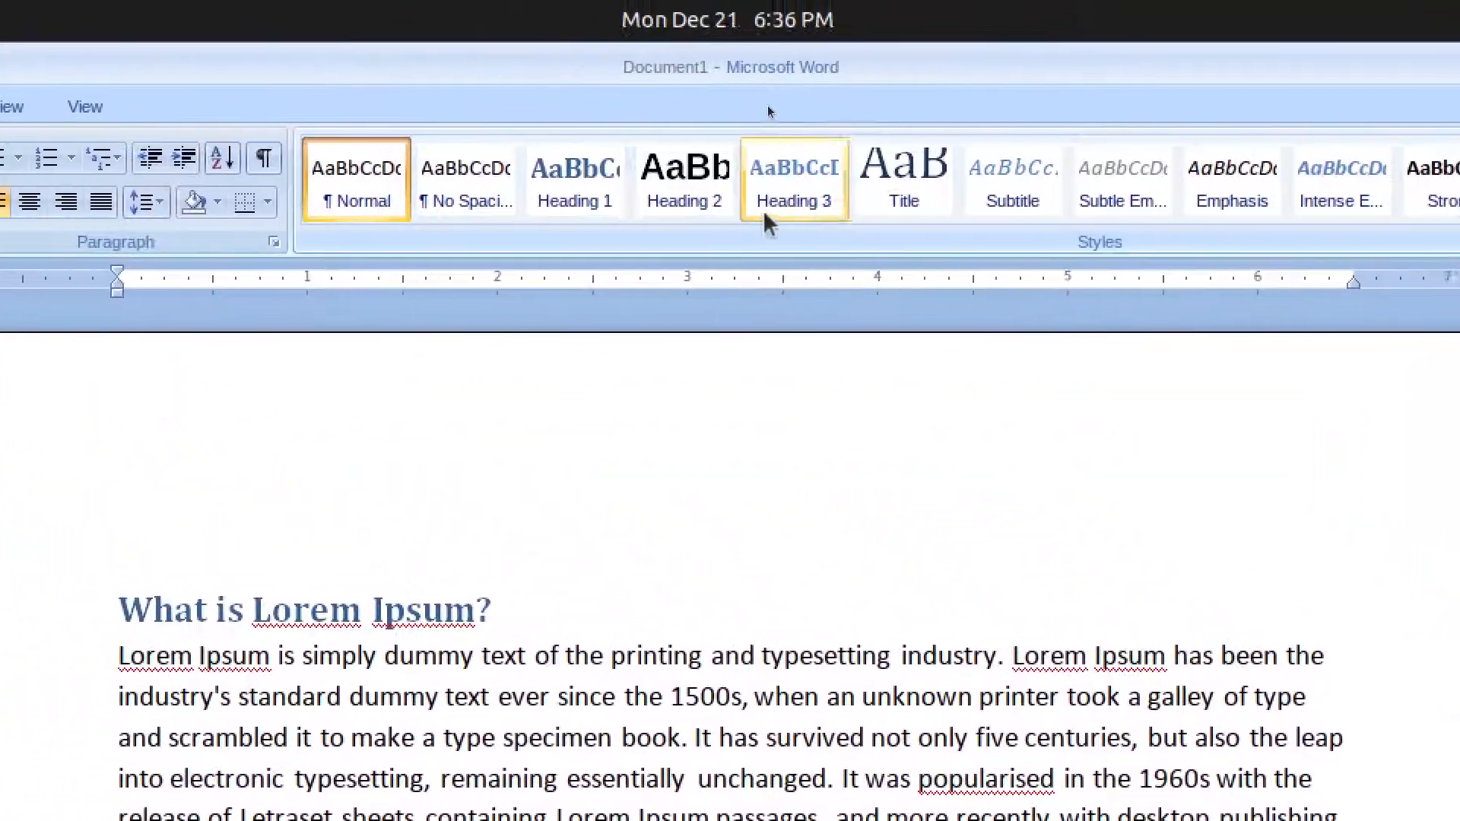
left_click(575, 183)
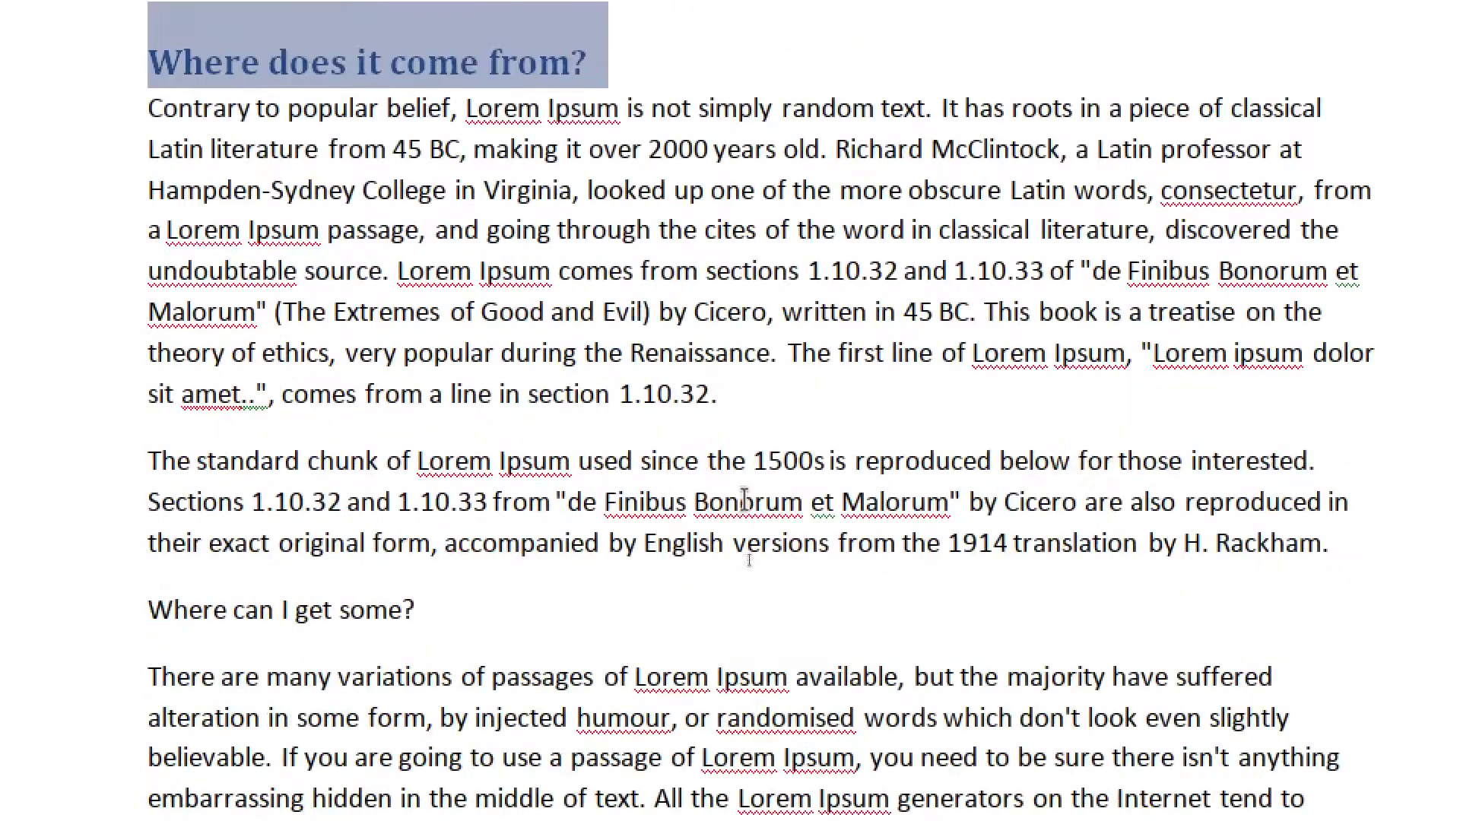
left_click_drag(418, 610, 184, 604)
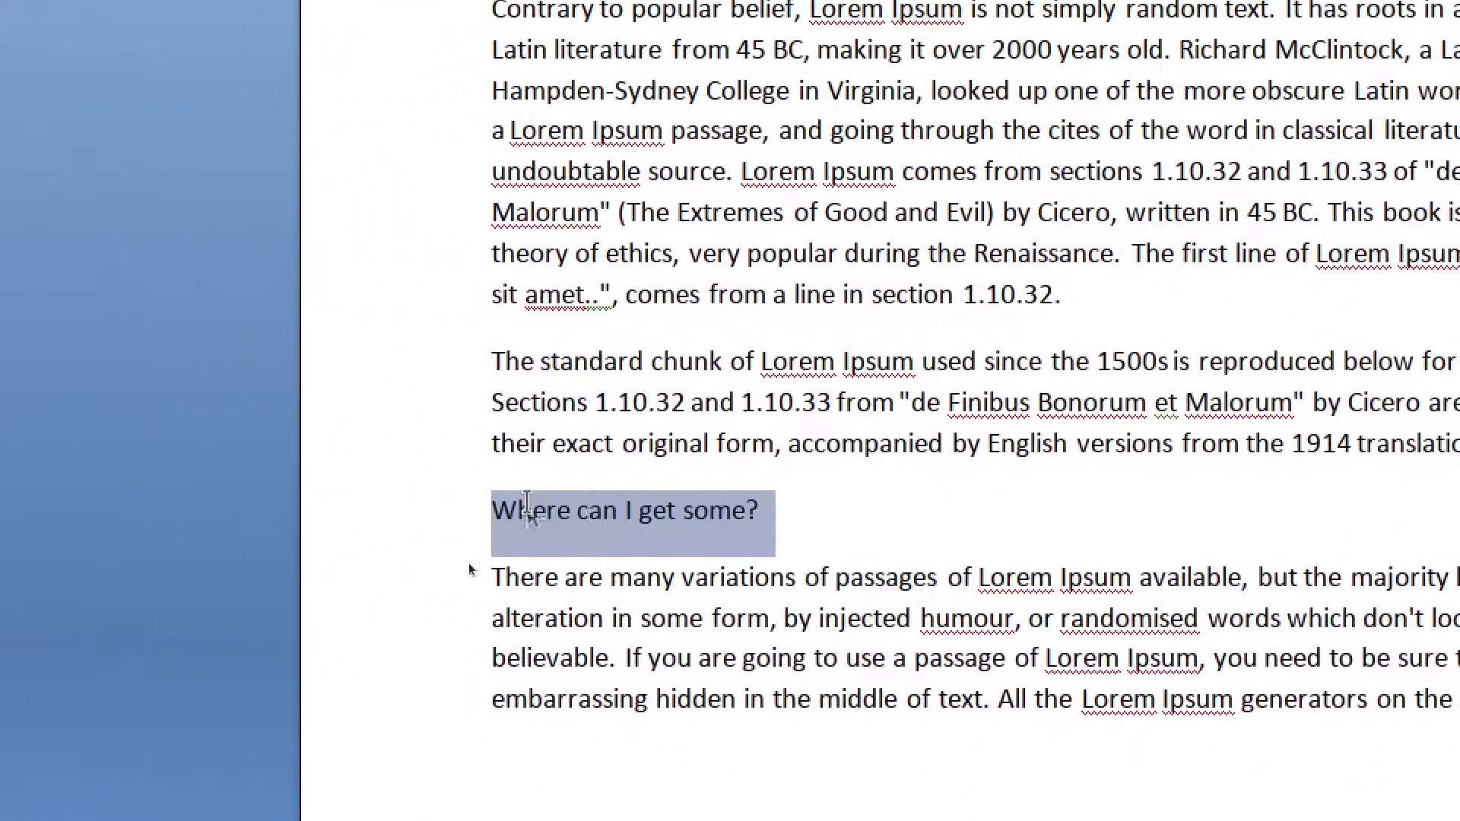
left_click(691, 176)
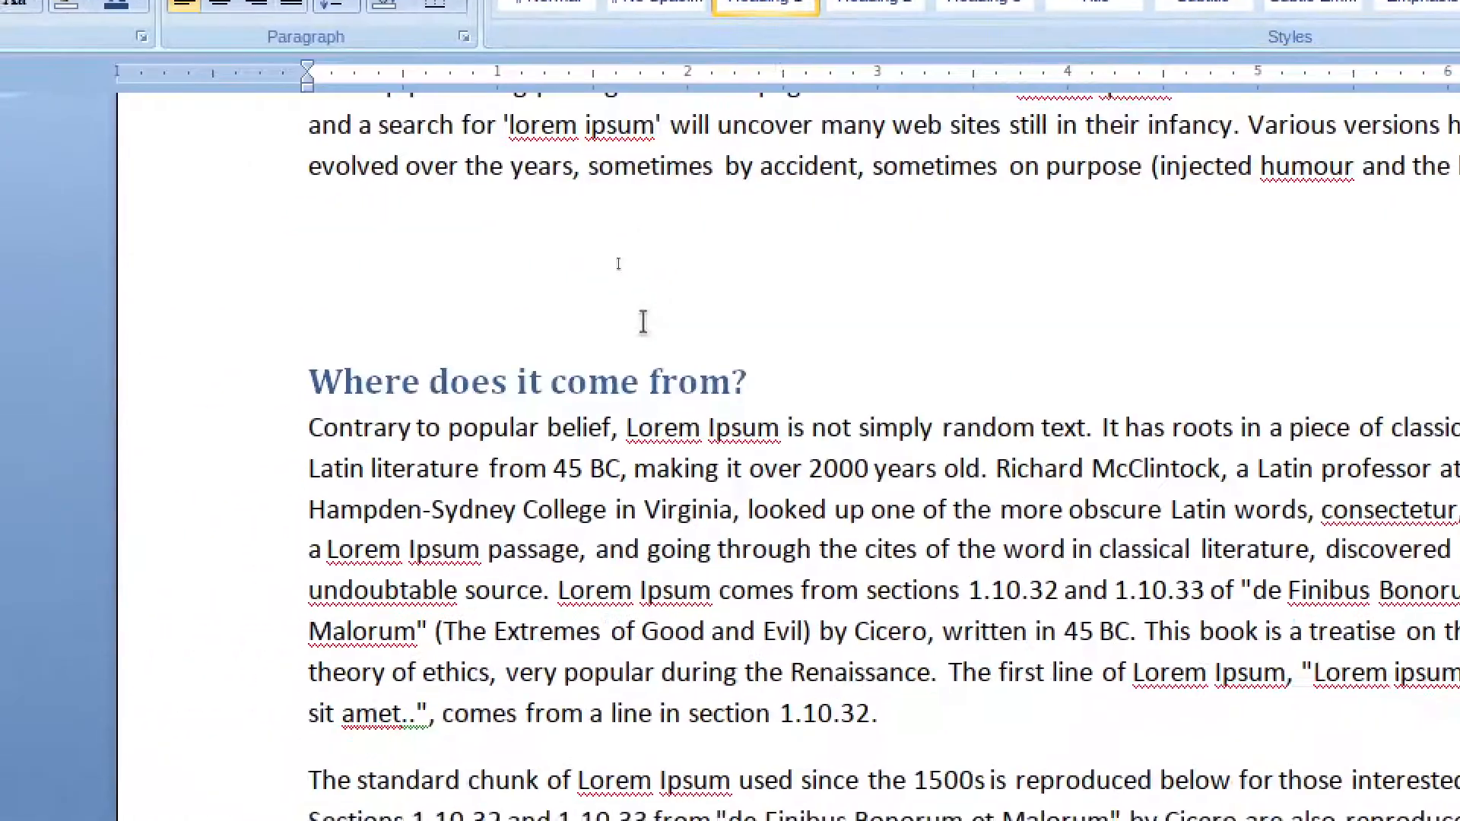
key("ctrl+Home")
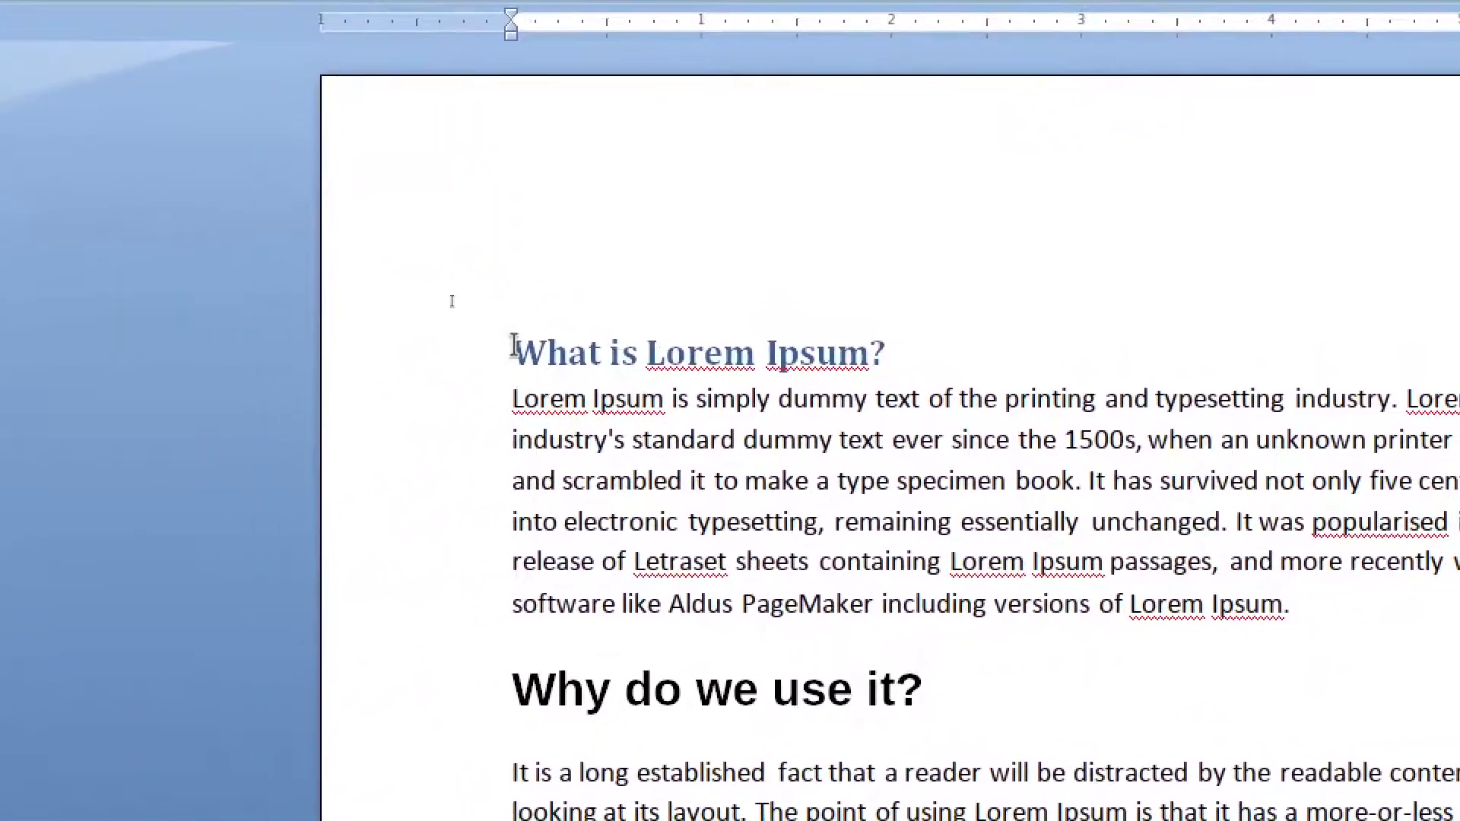
key("Return")
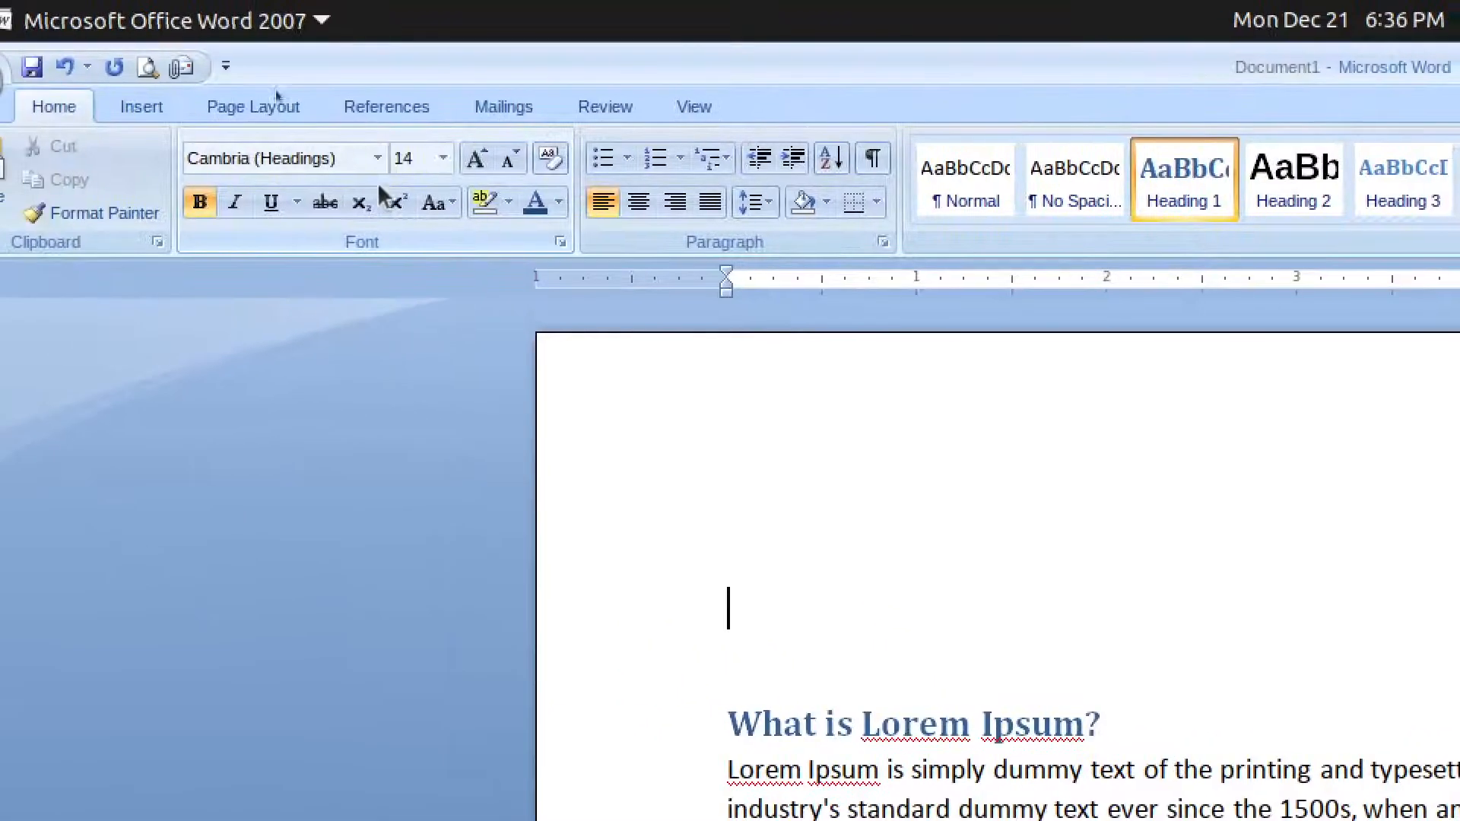
- Insert Automatic Table 1 as the Contents table at the top, dismissing the template error
left_click(369, 111)
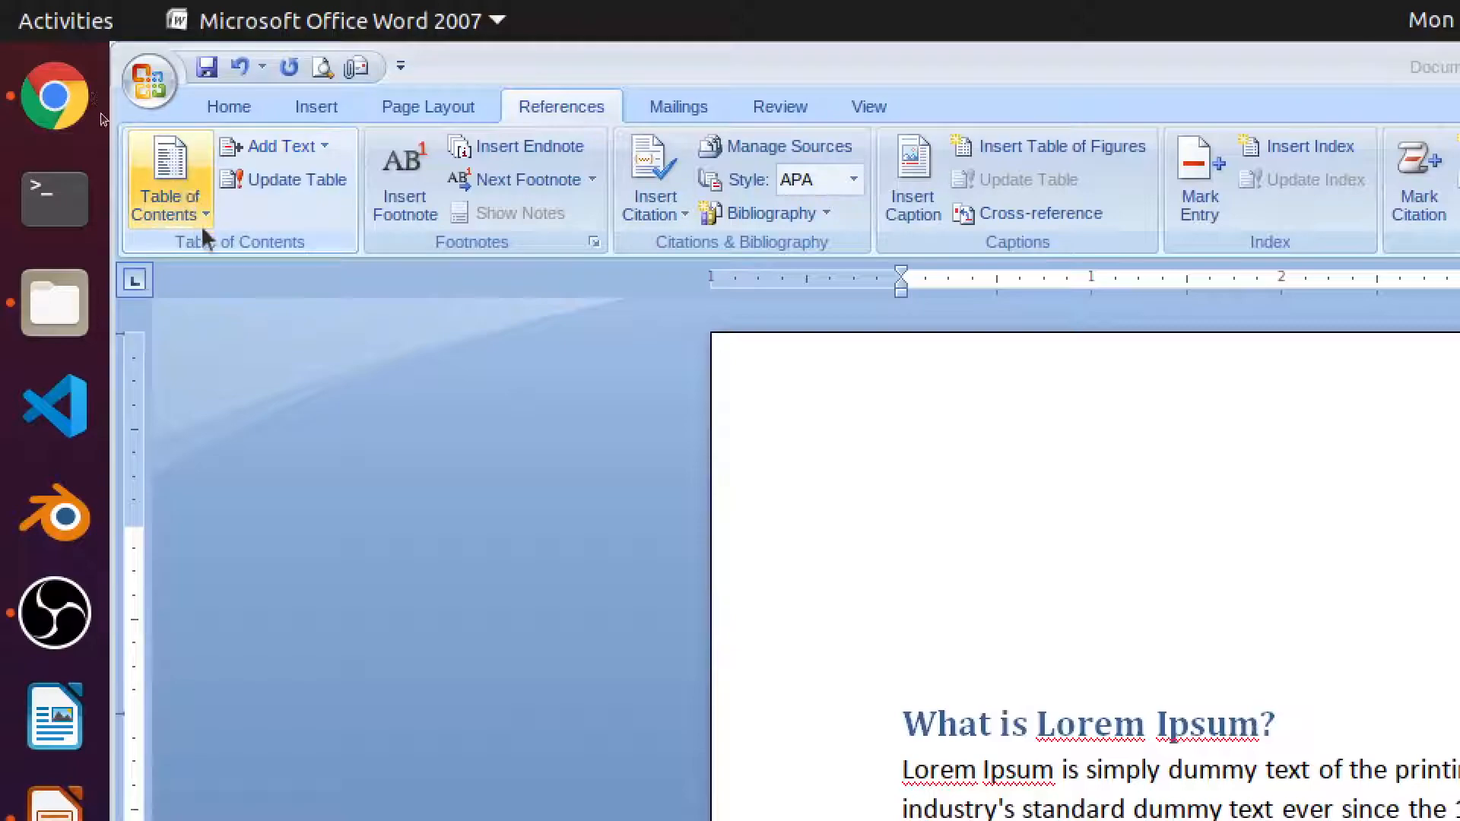
left_click(251, 180)
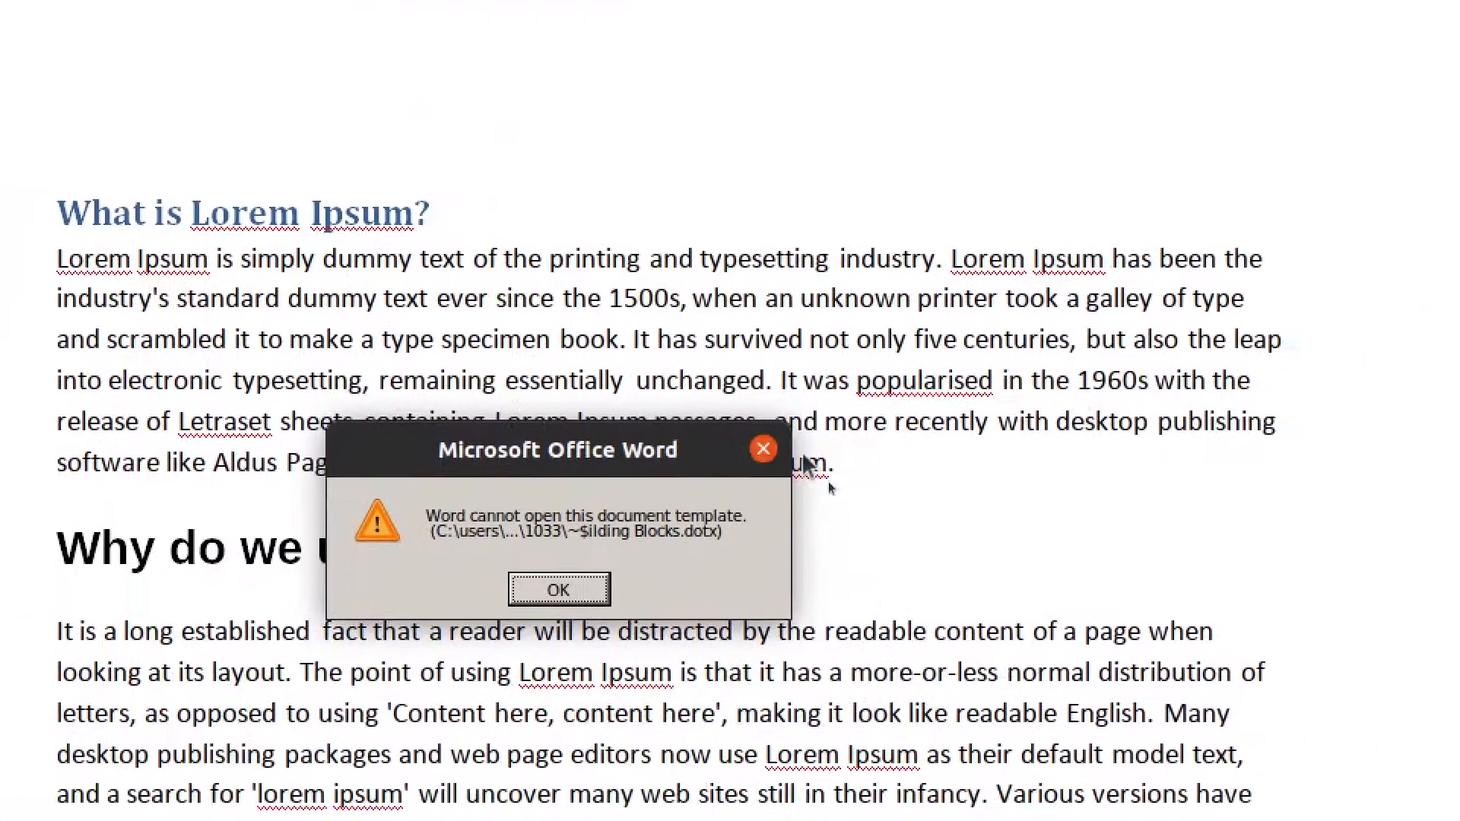
left_click(763, 449)
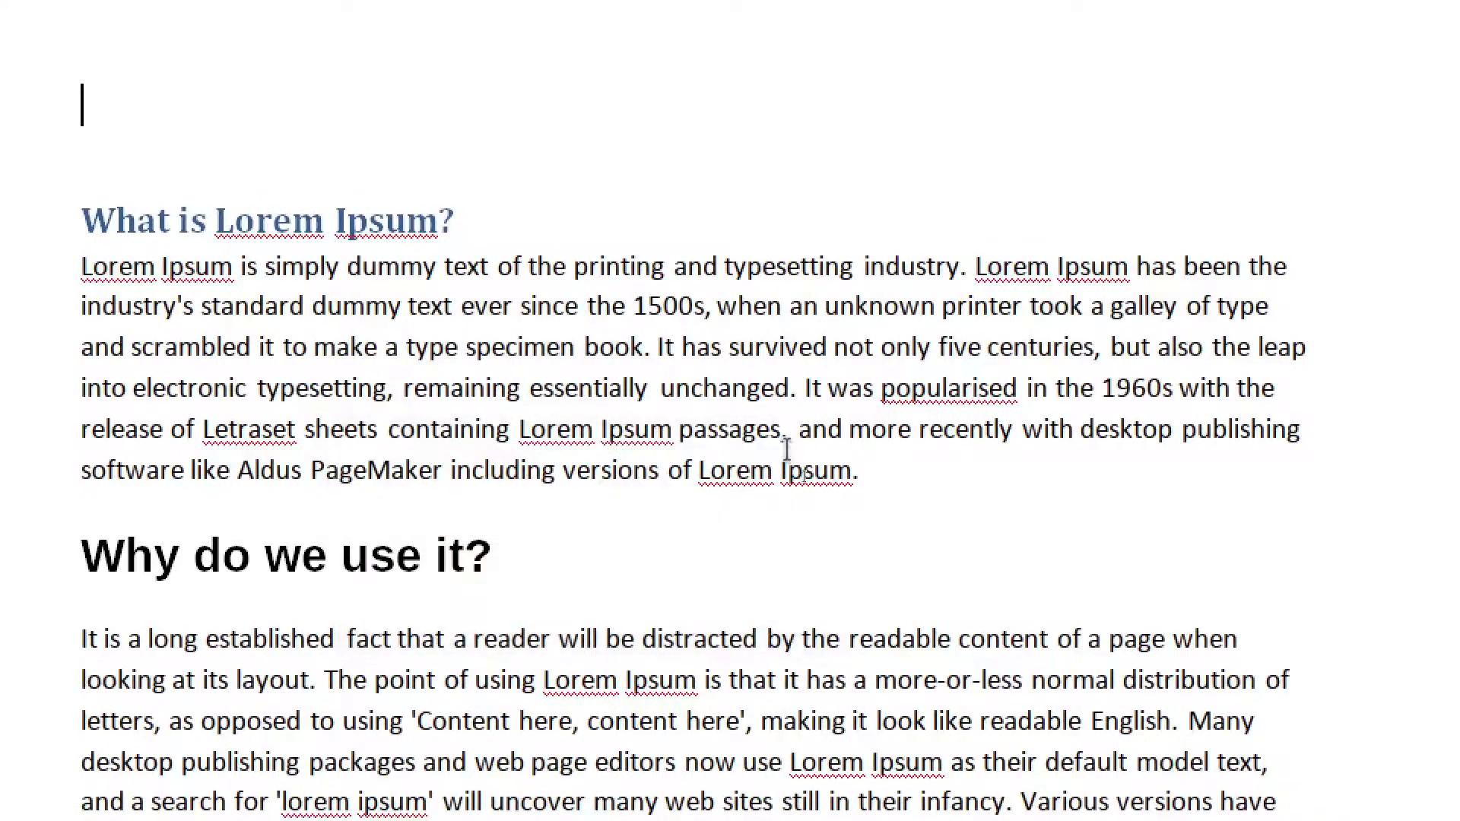
left_click(172, 166)
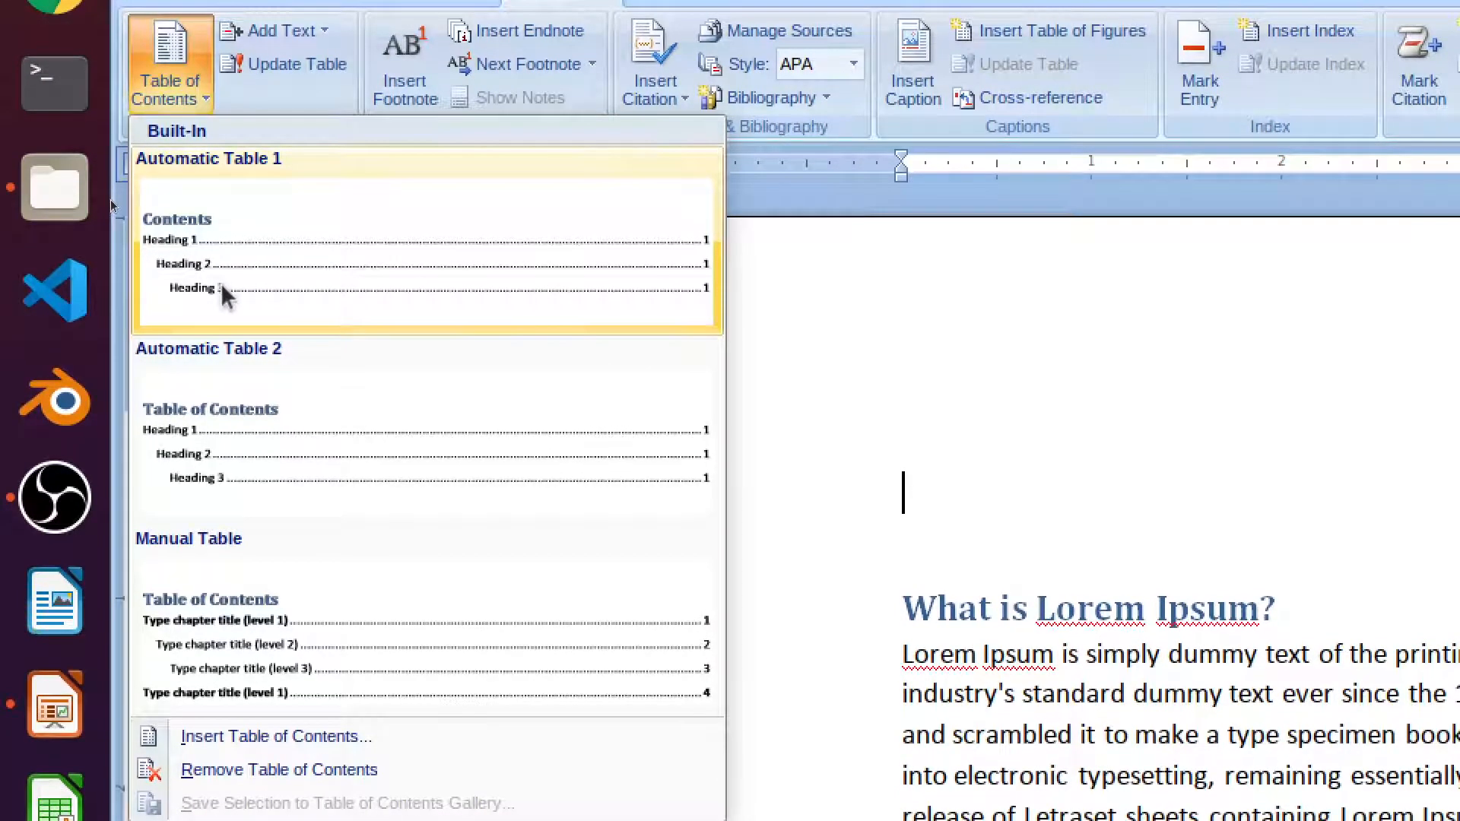
left_click(220, 282)
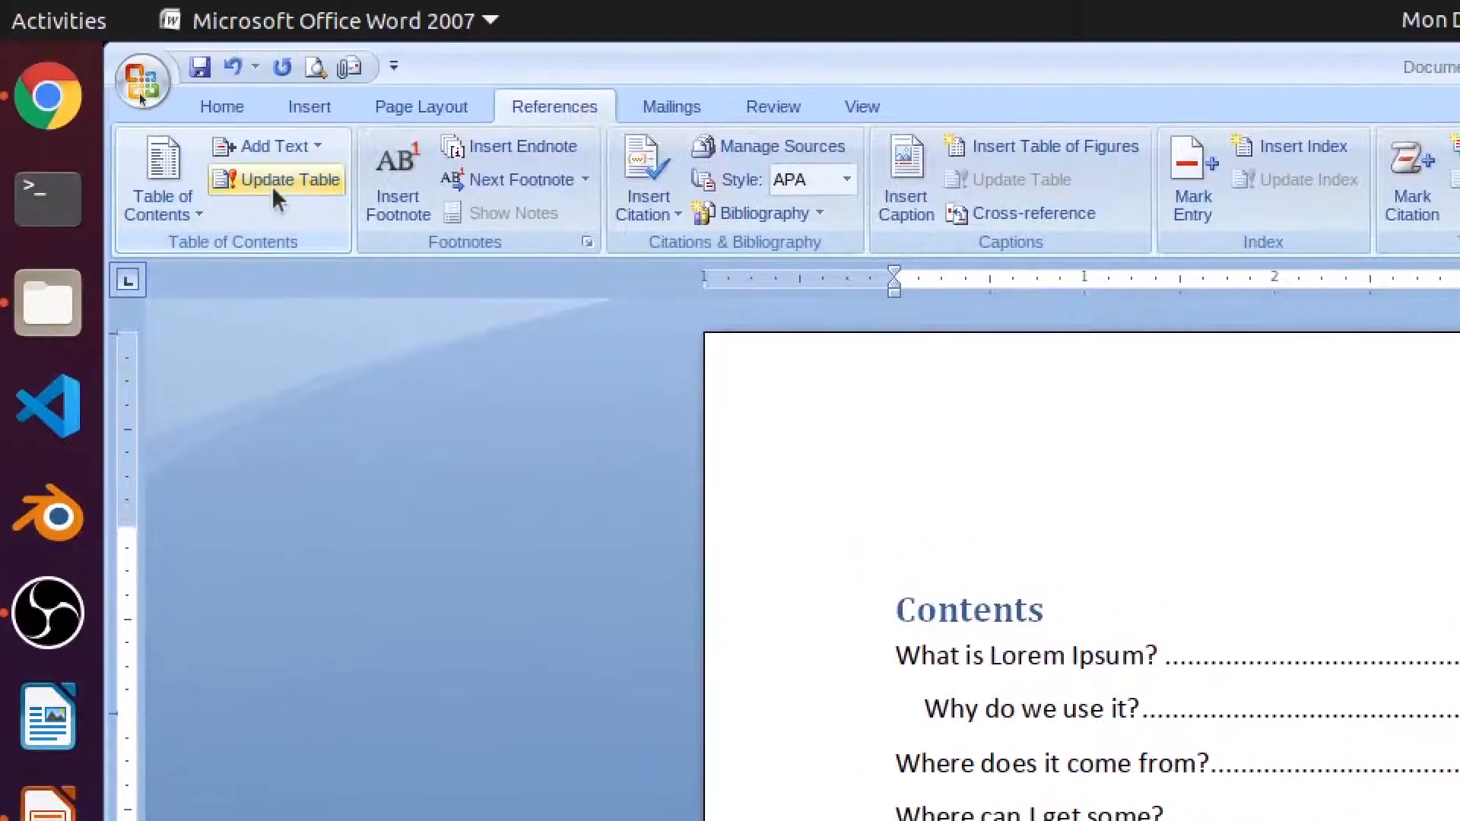
- Update the entire table of contents, then place the cursor just after '1500s,' in the first paragraph
left_click(281, 169)
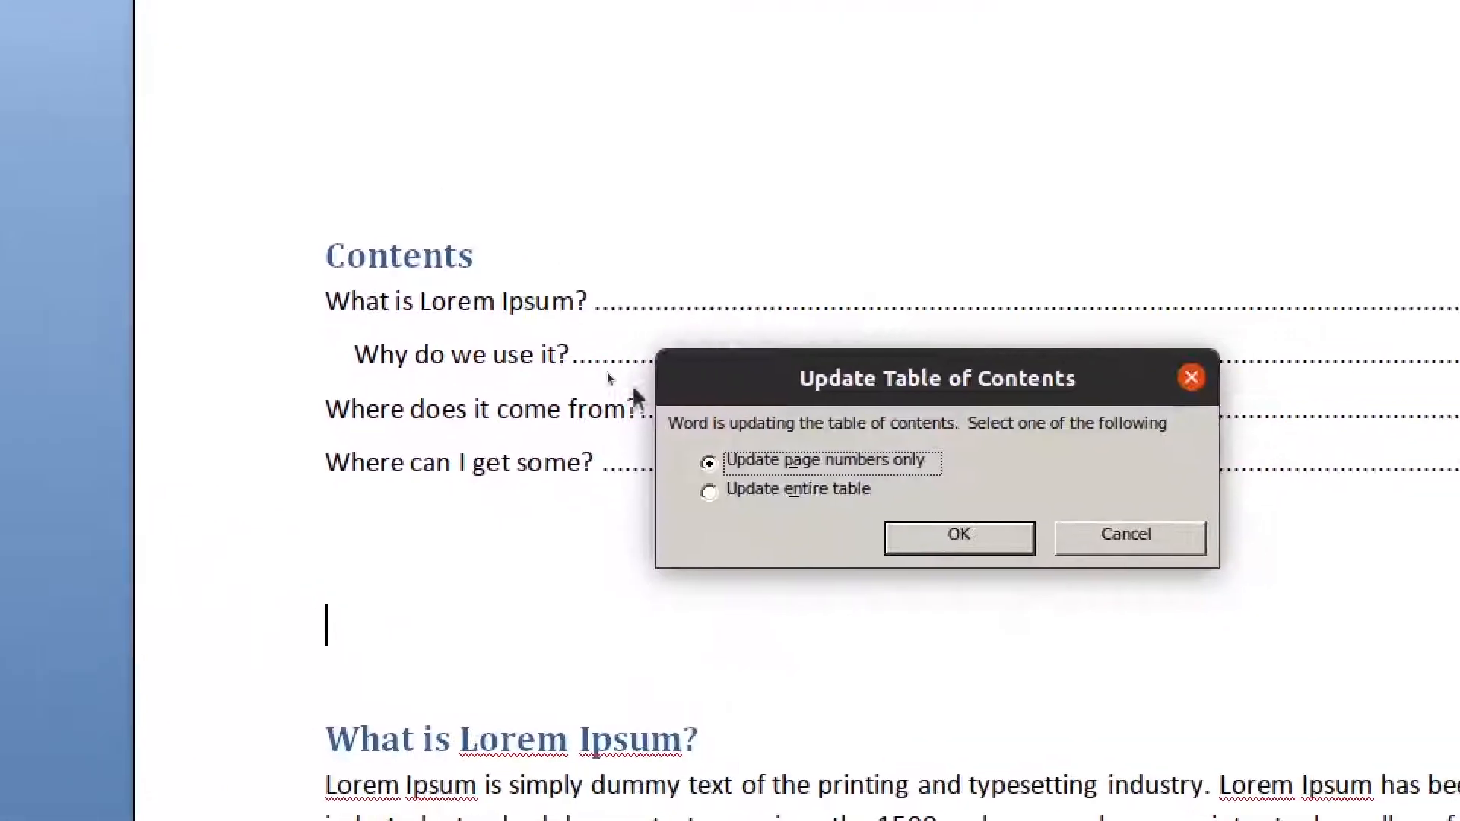
left_click(1137, 818)
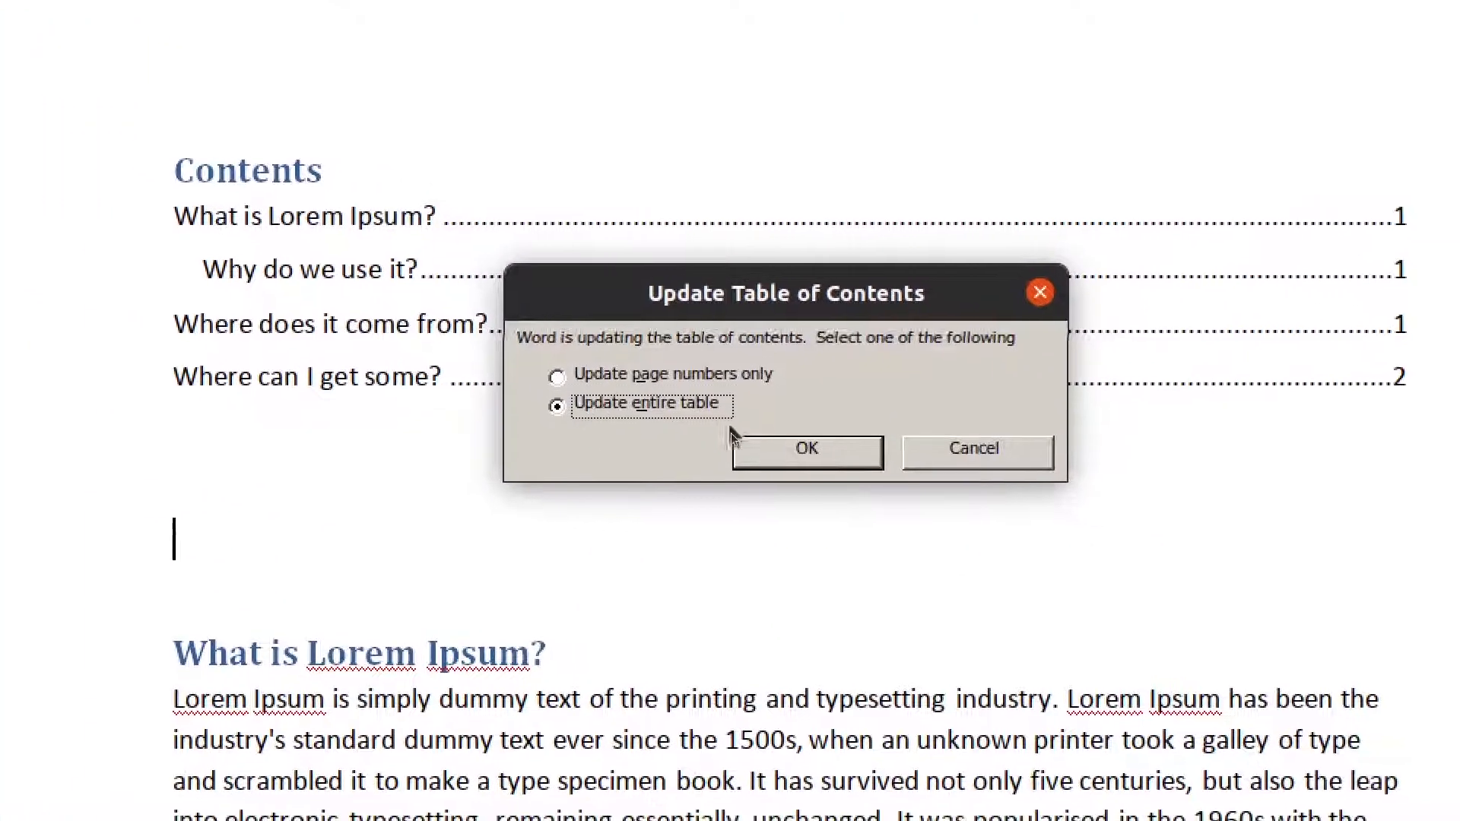
left_click(863, 467)
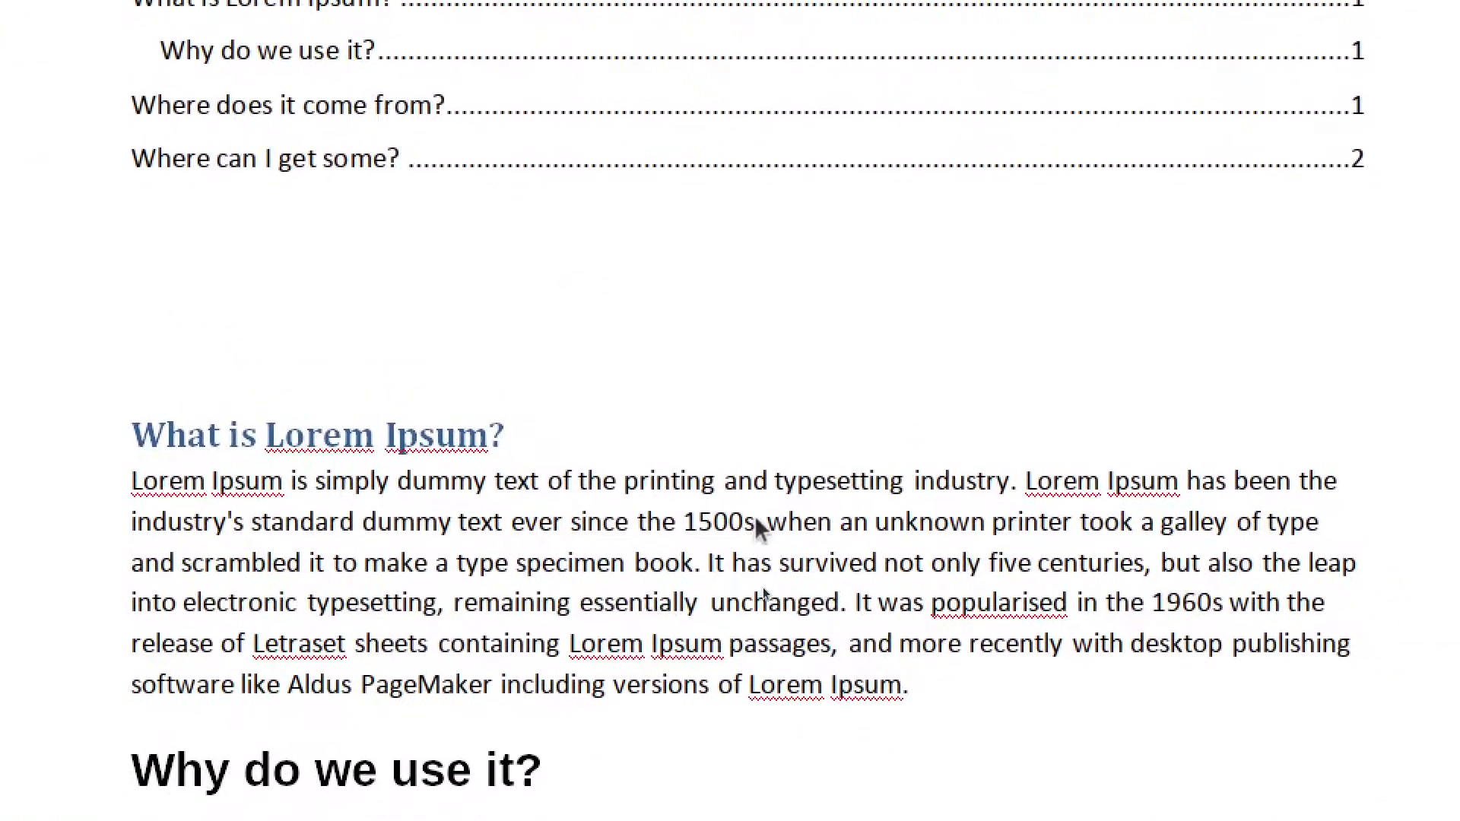
left_click(931, 503)
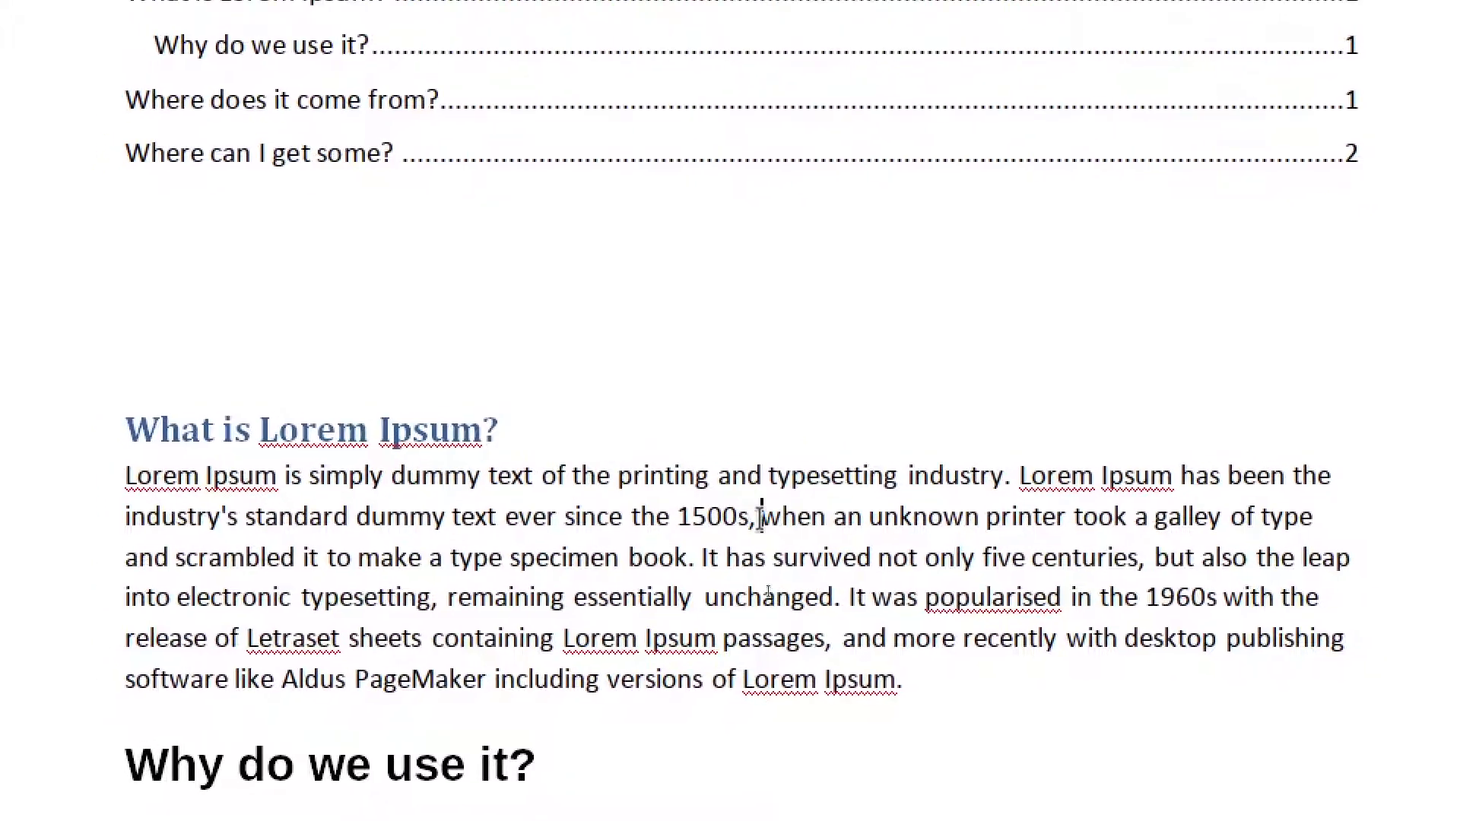
key("BackSpace")
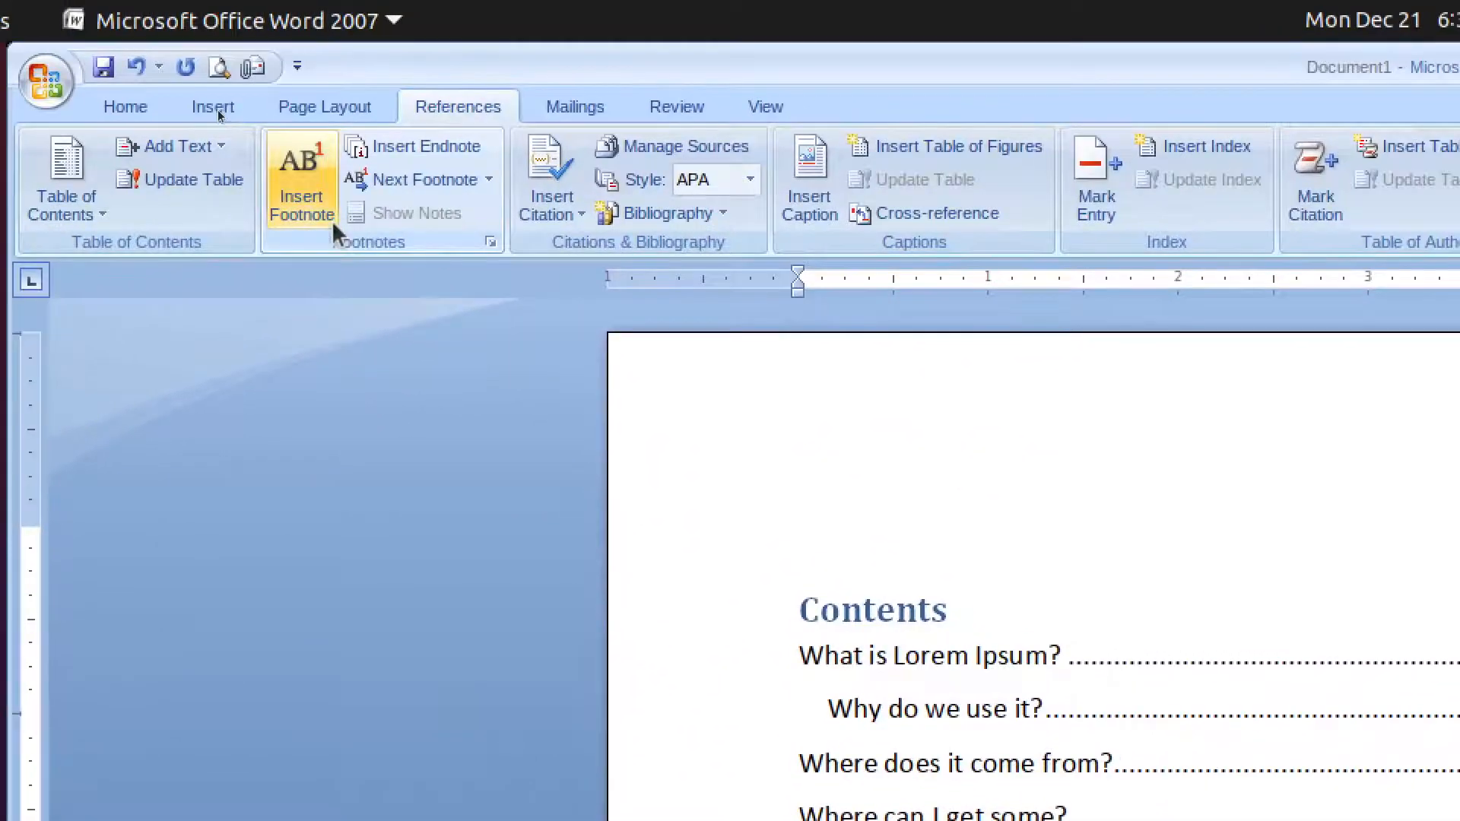
- Add footnotes 'This is a note of the book ABC' after '1500s,' and 'This is a big text' on 'Why do we use it?'
left_click(326, 211)
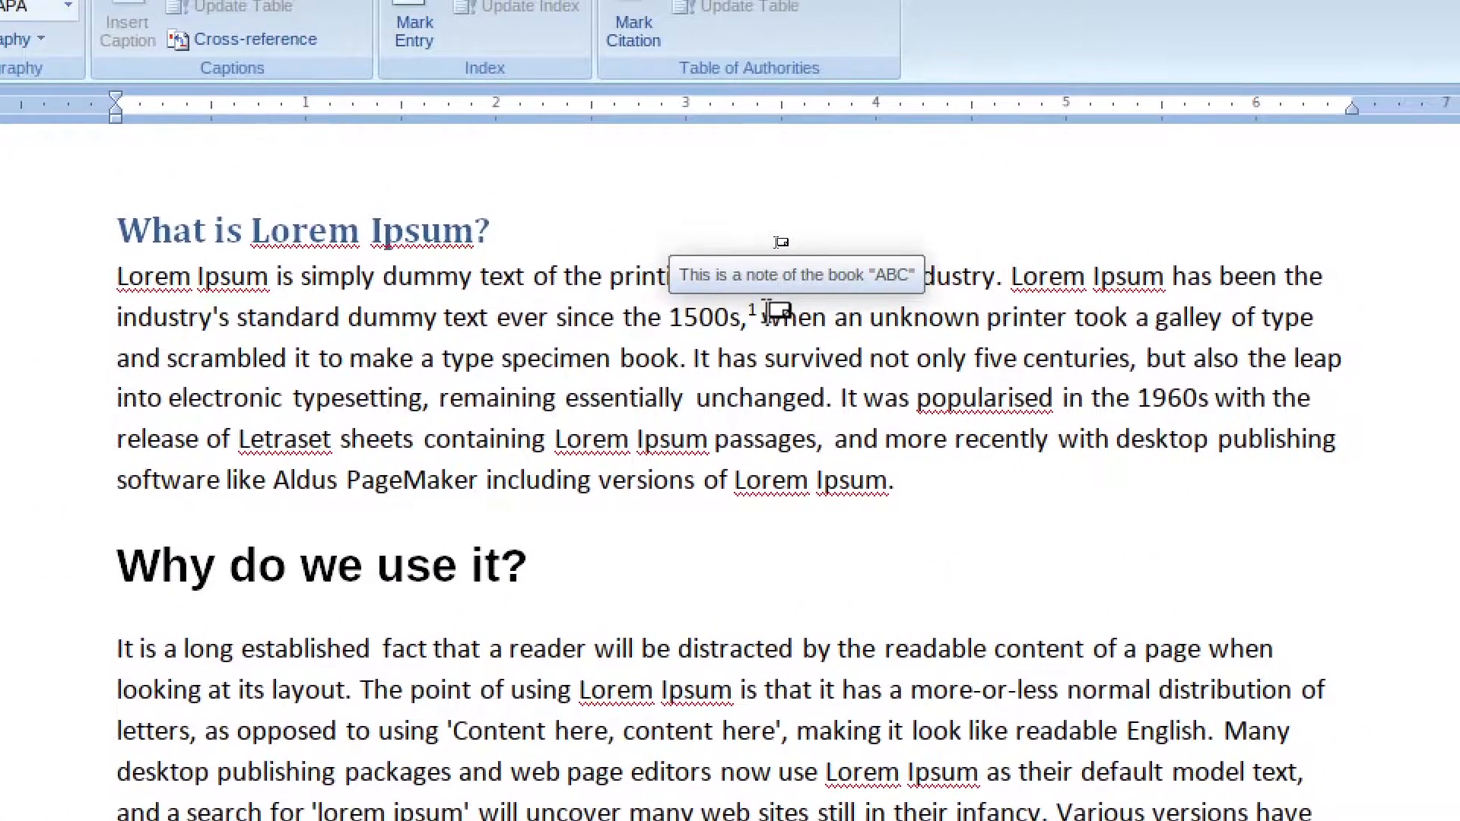
double_click(768, 310)
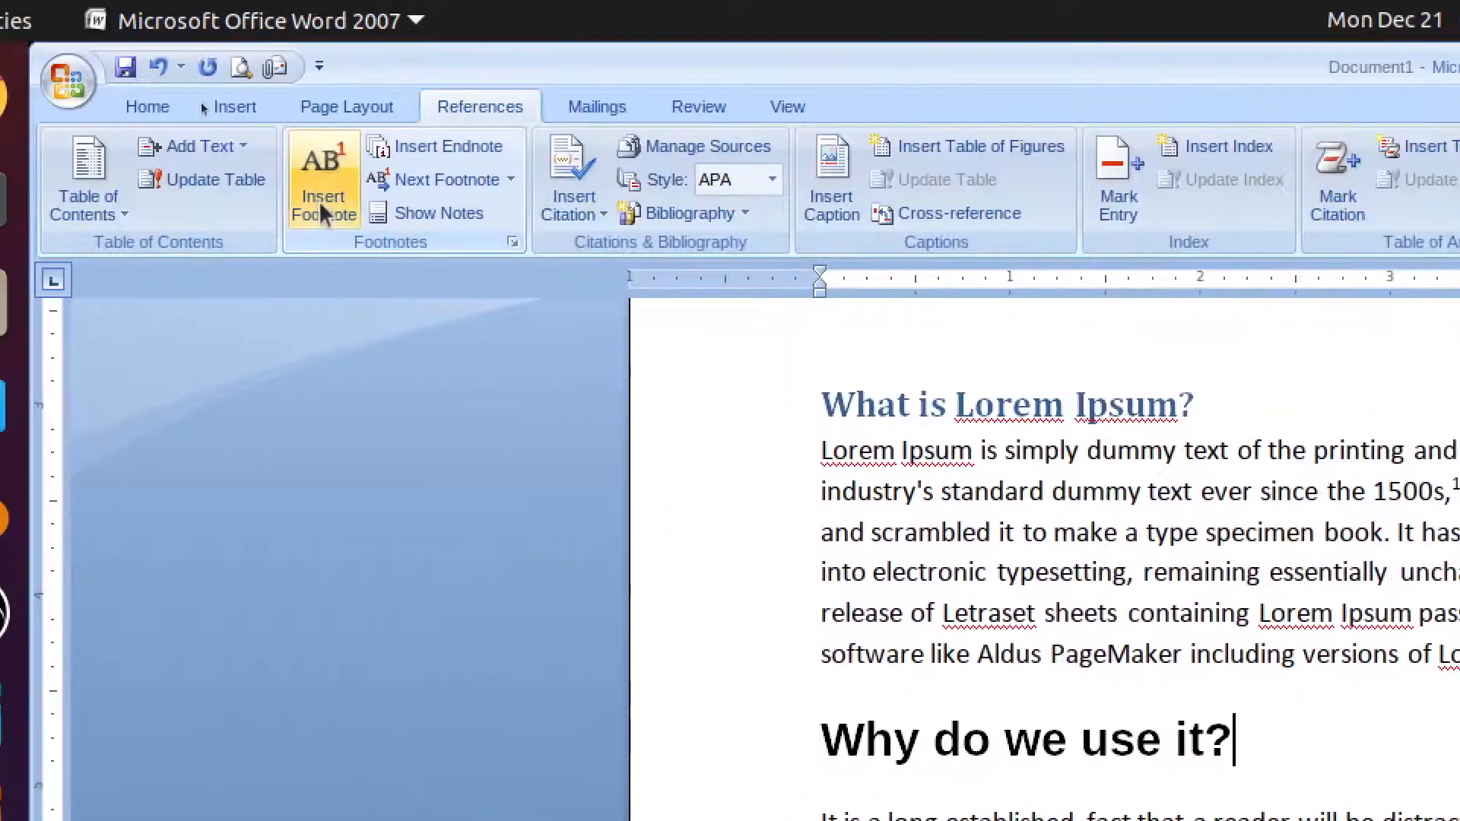
left_click(321, 203)
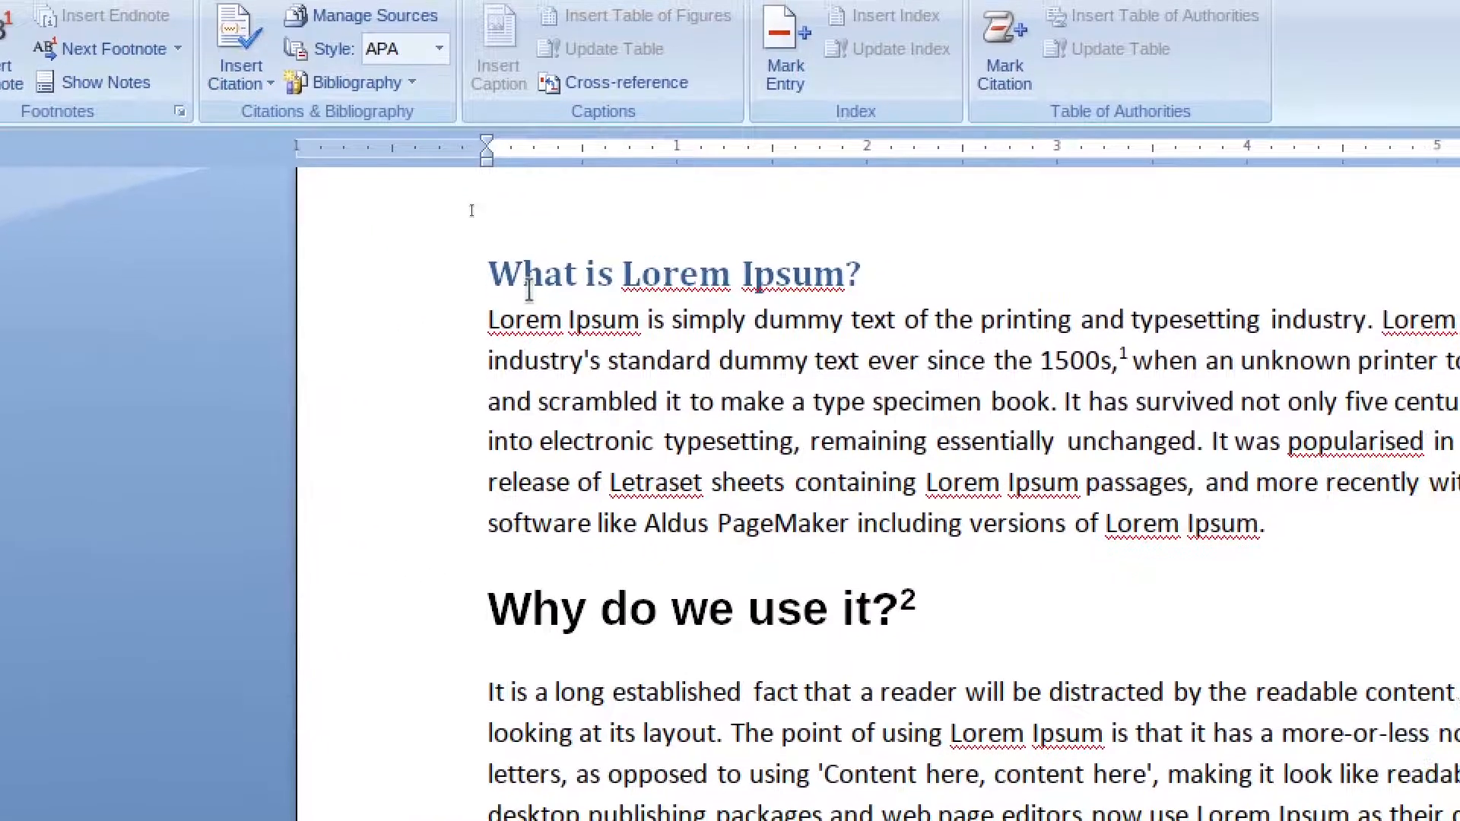
left_click(525, 281)
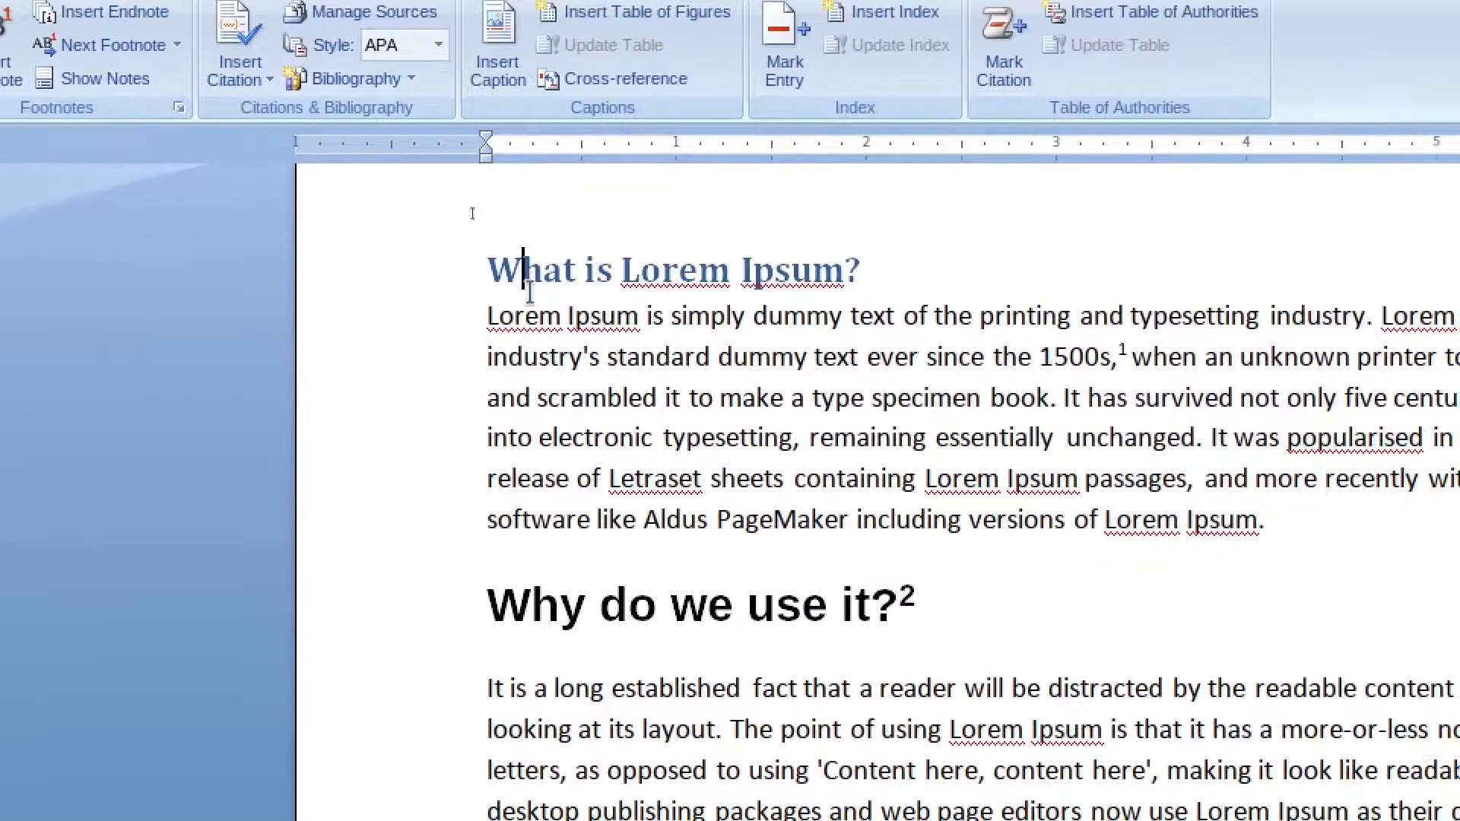
scroll(530, 292, "up", 3)
scroll(530, 292, "down", 3)
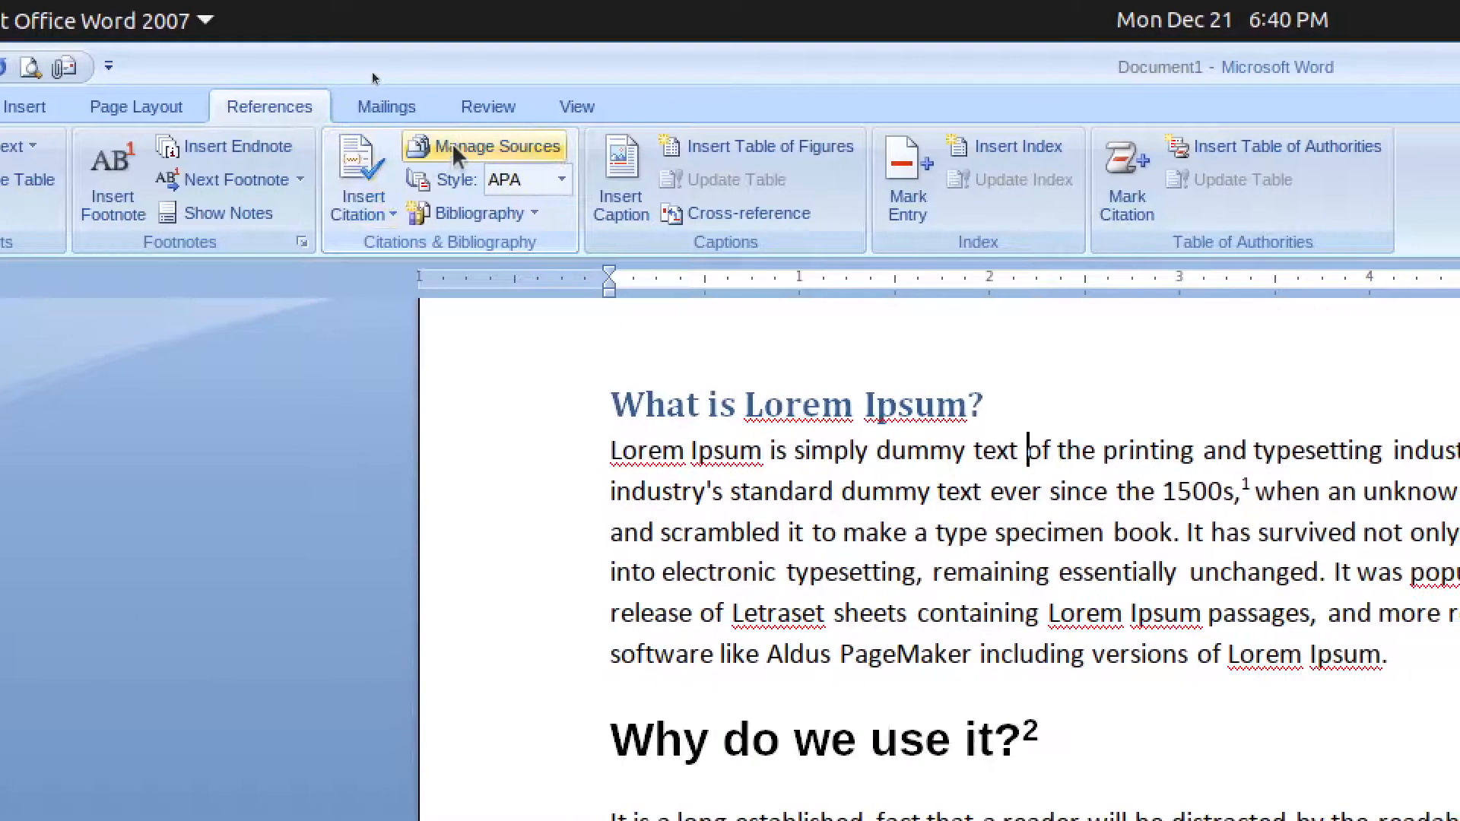
- Start a new source in Source Manager, preview other source types, and settle on Book
left_click(452, 144)
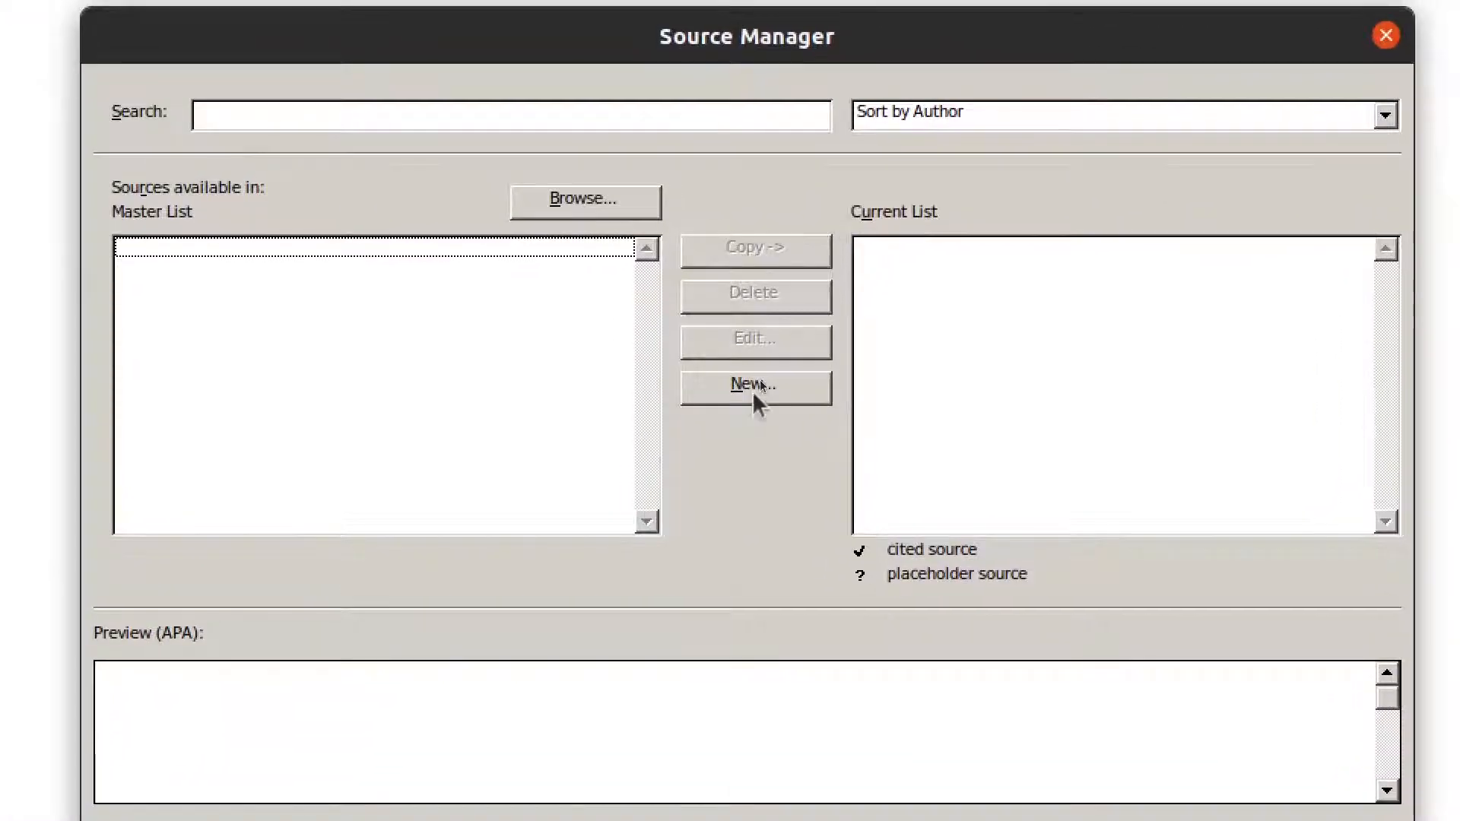
left_click(756, 380)
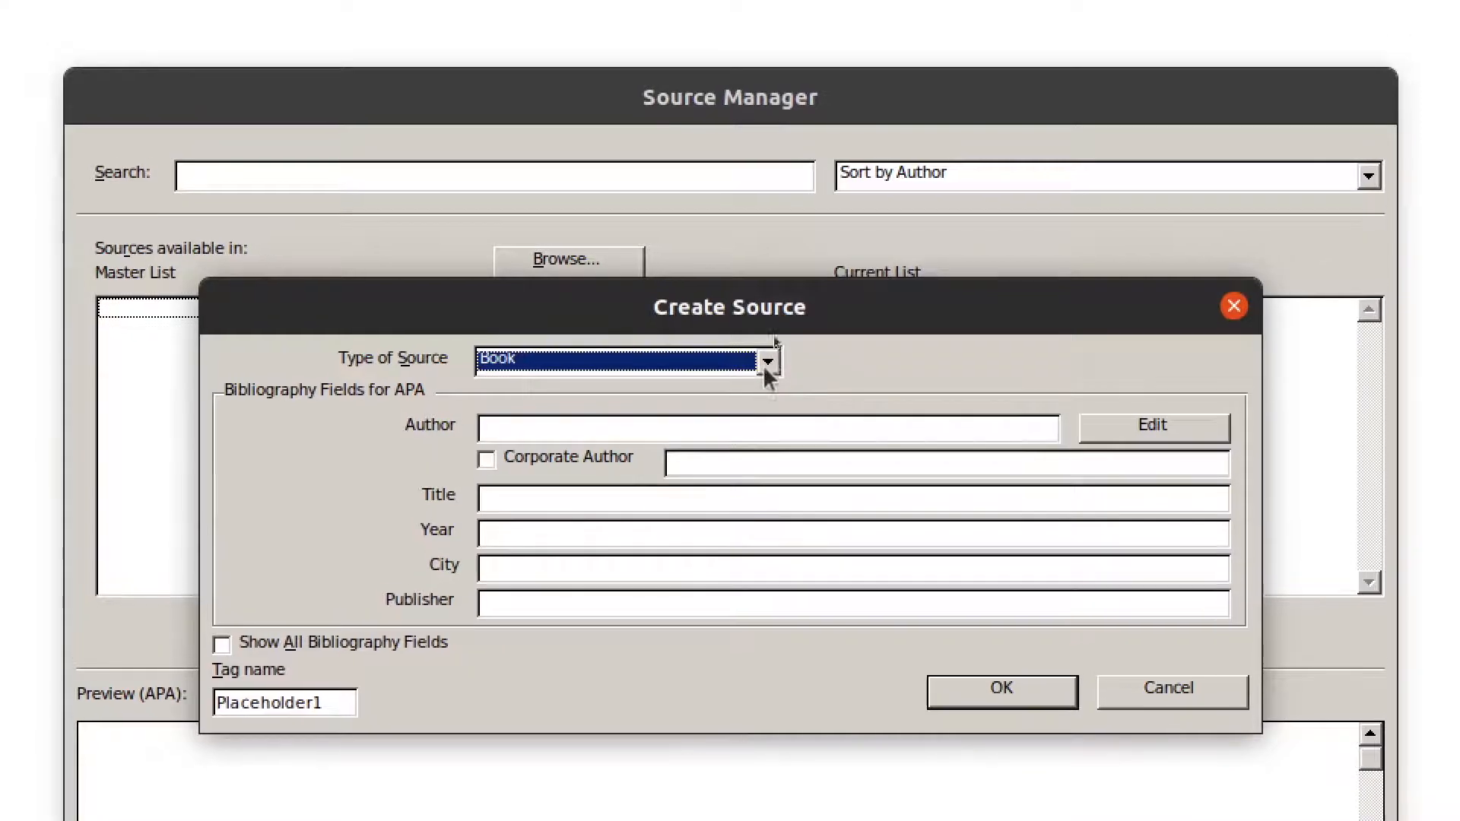
left_click(770, 349)
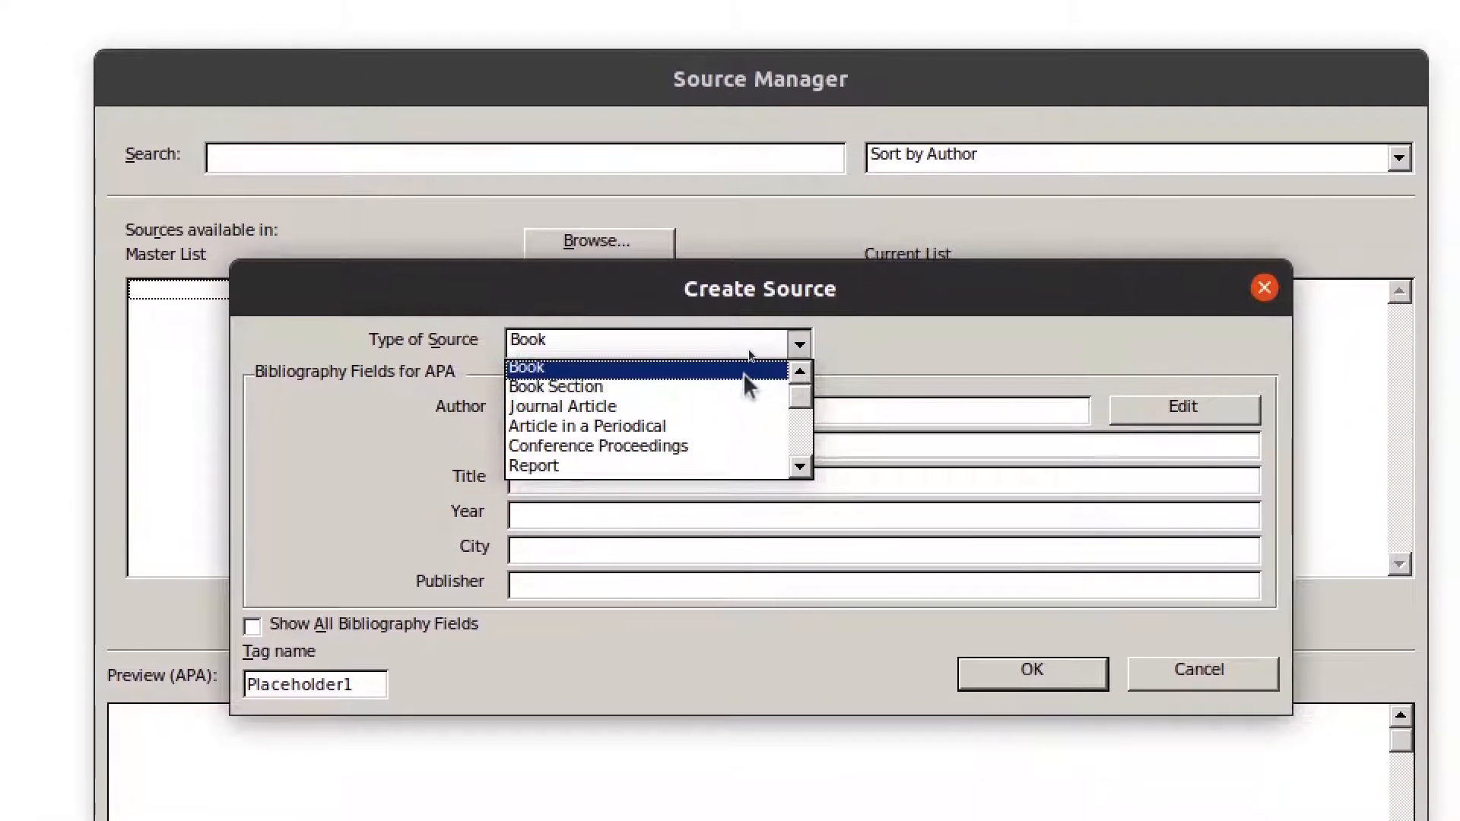
left_click(744, 373)
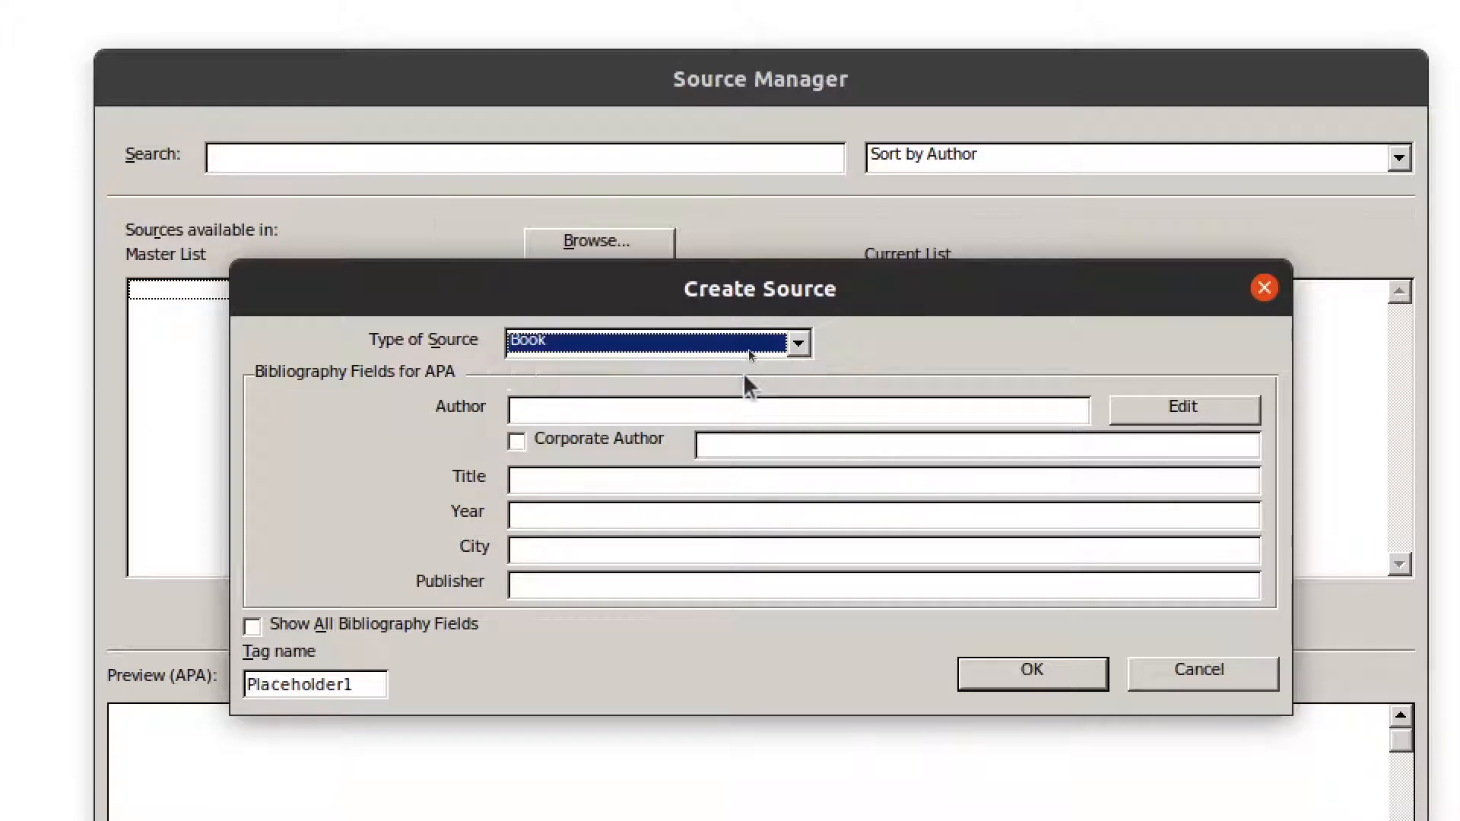
left_click(783, 342)
left_click(737, 377)
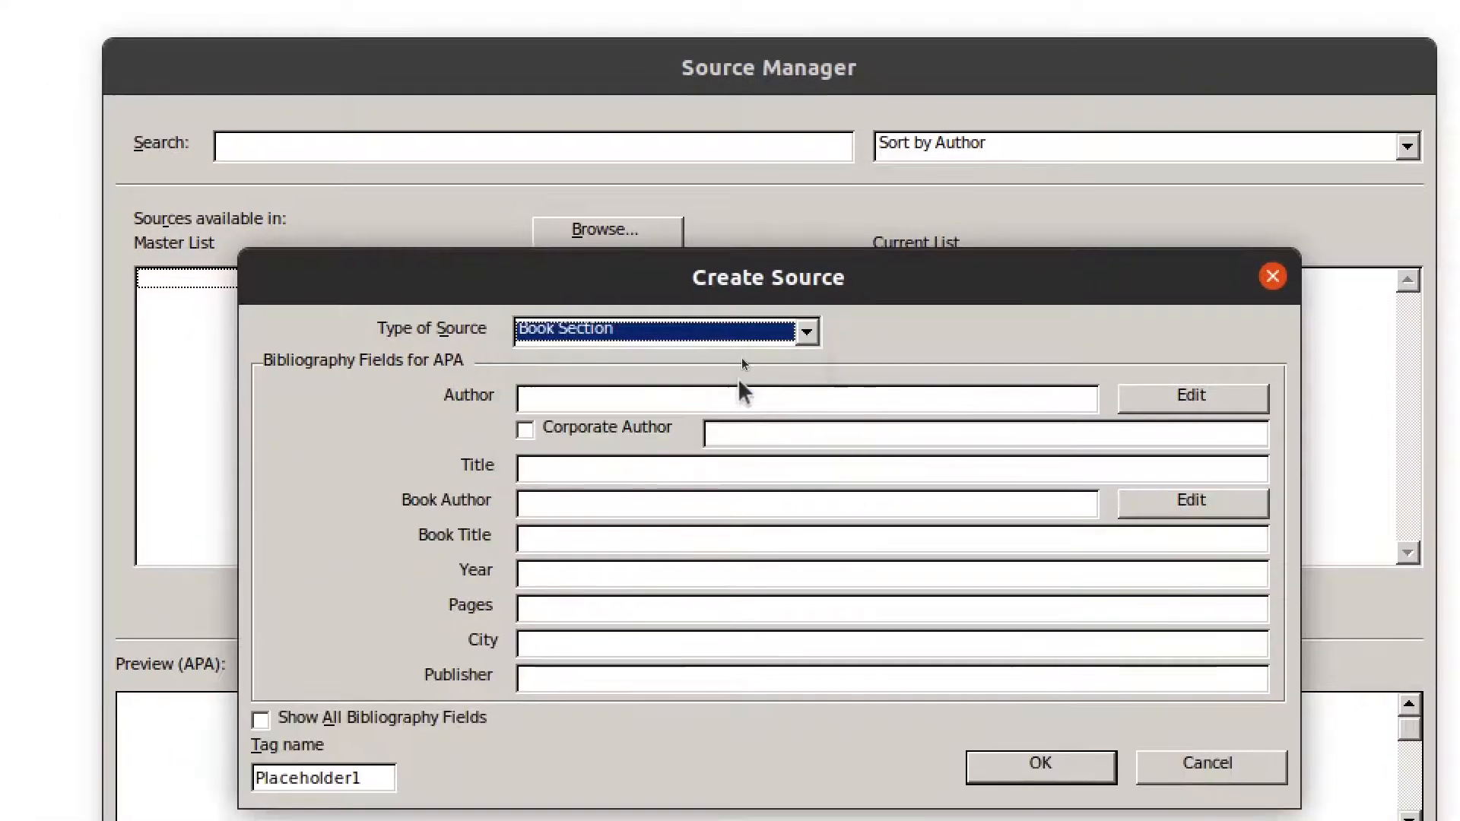
left_click(808, 332)
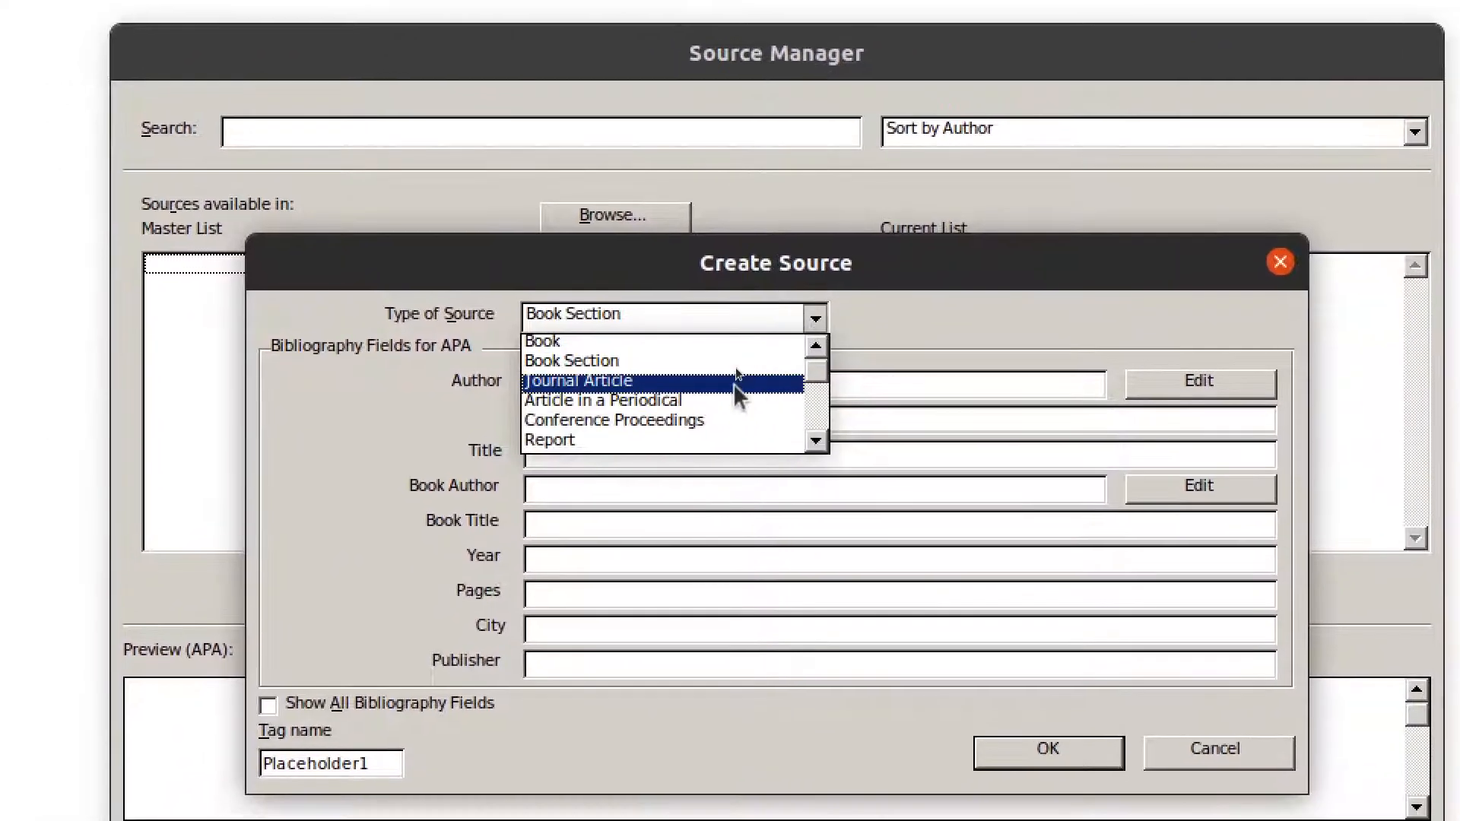
left_click(736, 388)
left_click(808, 328)
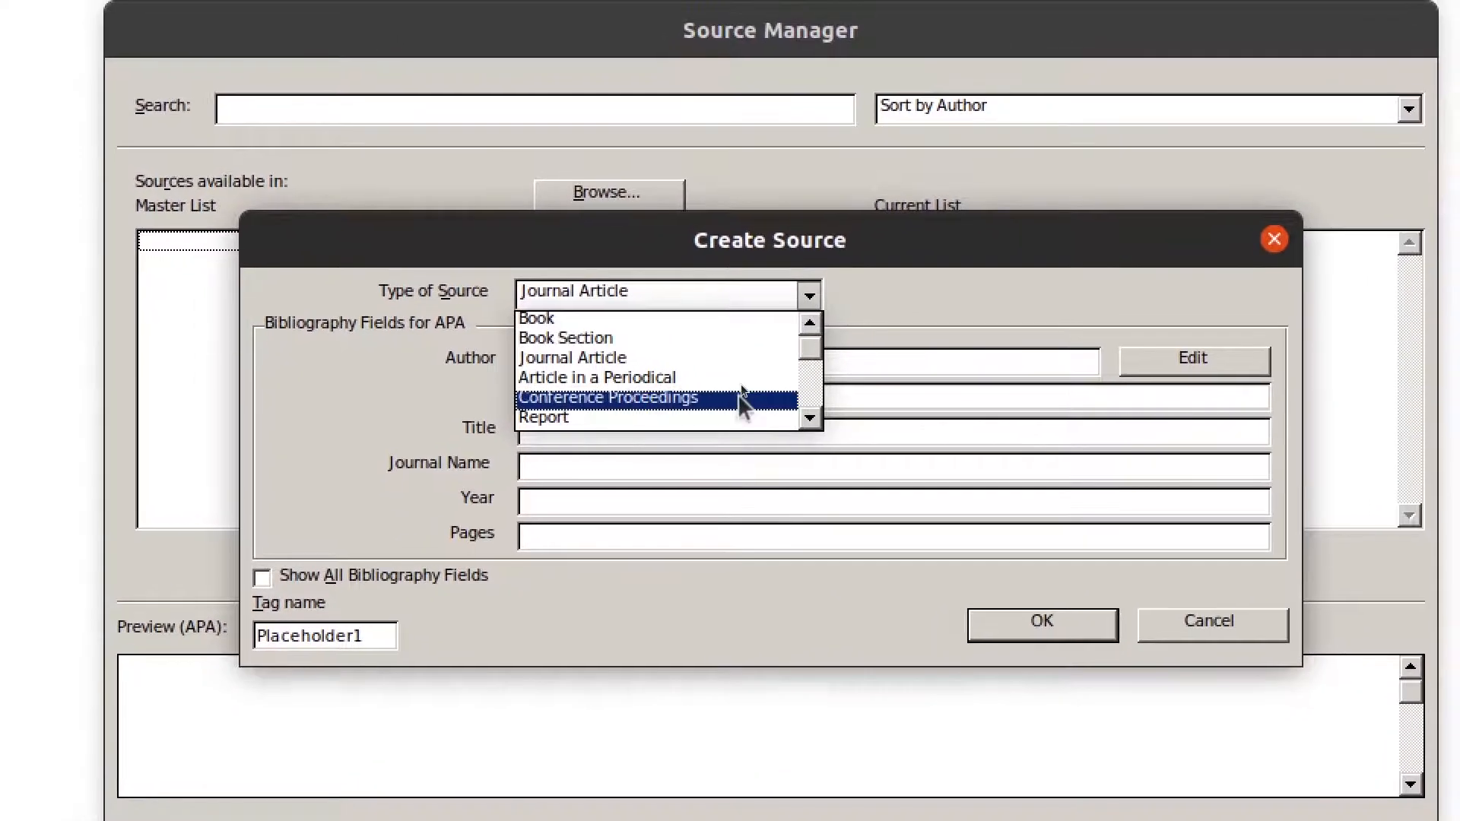
left_click(737, 394)
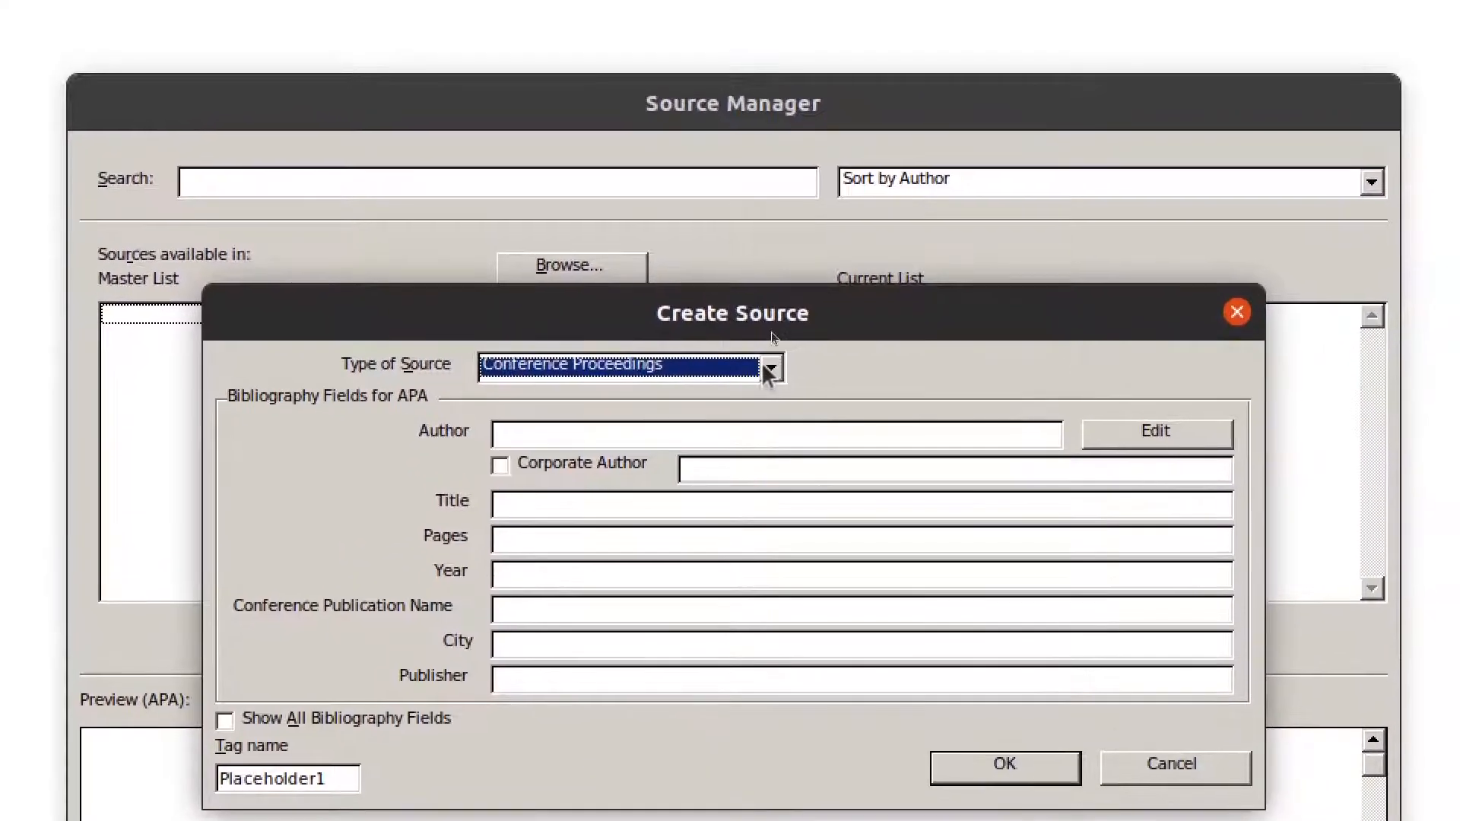
left_click(808, 295)
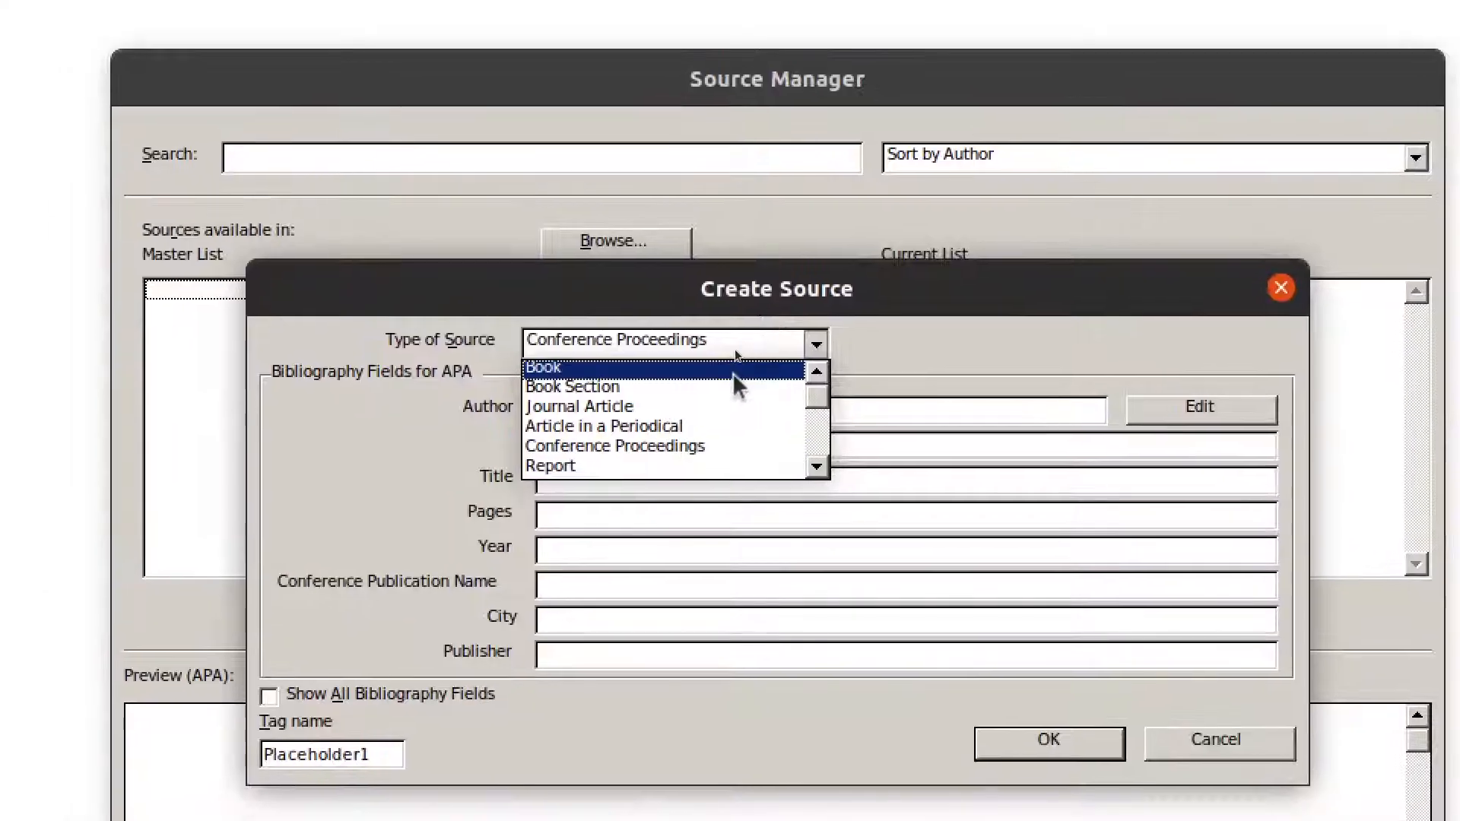
left_click(734, 372)
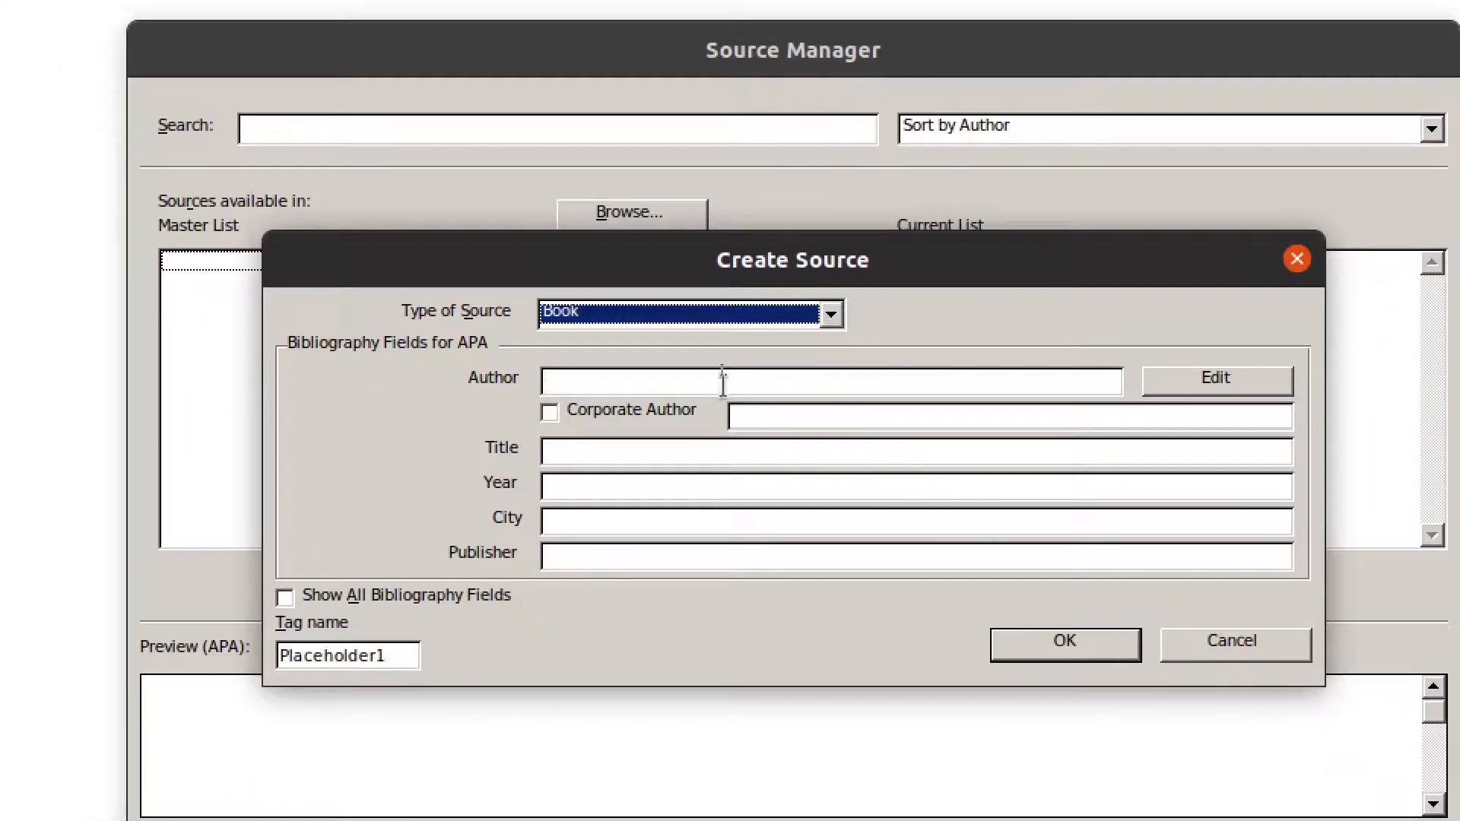
- Fill in the author's name, title 'The Jungle Book', year 2000, city Kullu, publisher Tech inc., and save
left_click(723, 381)
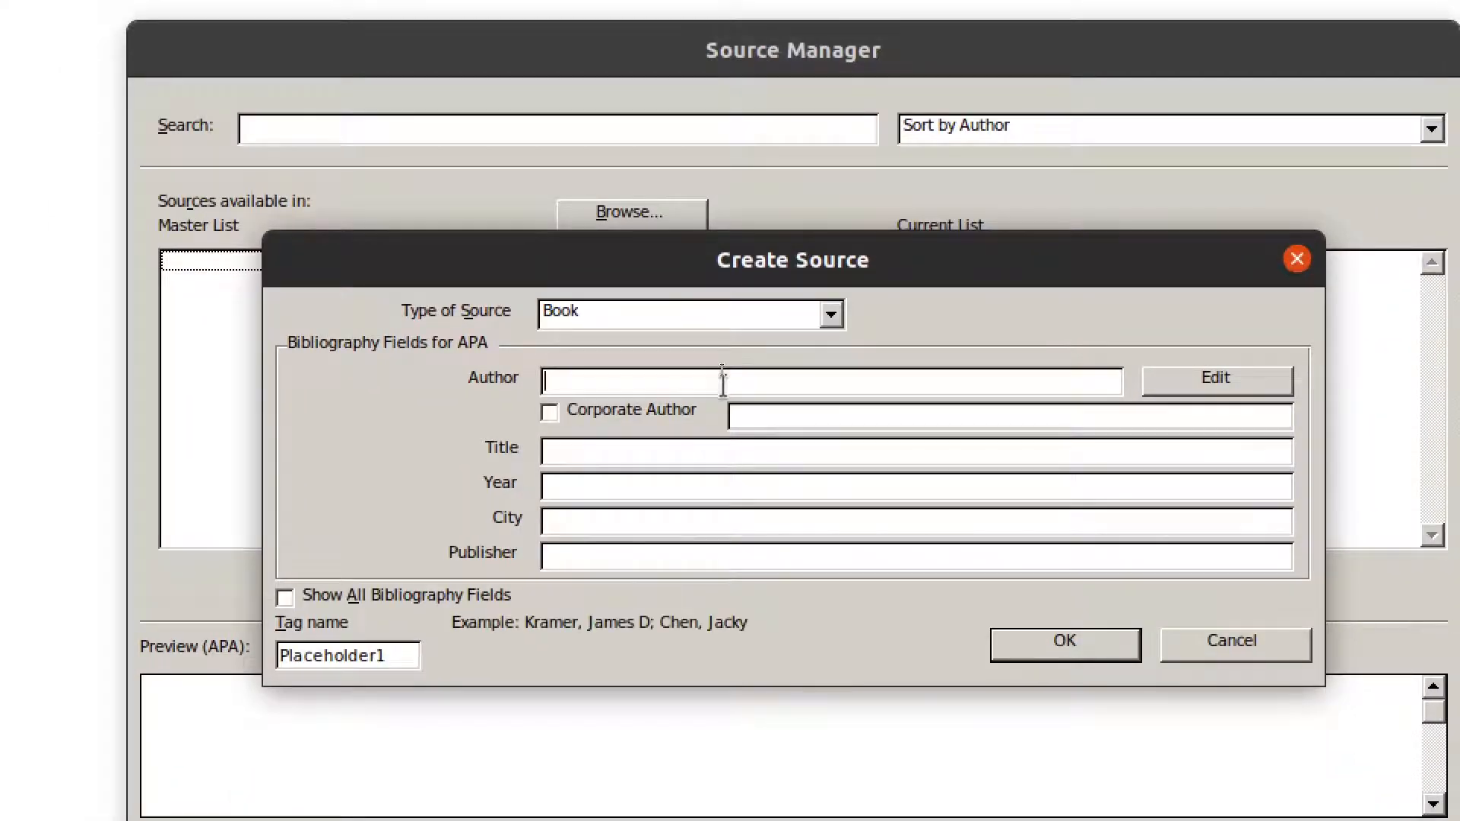
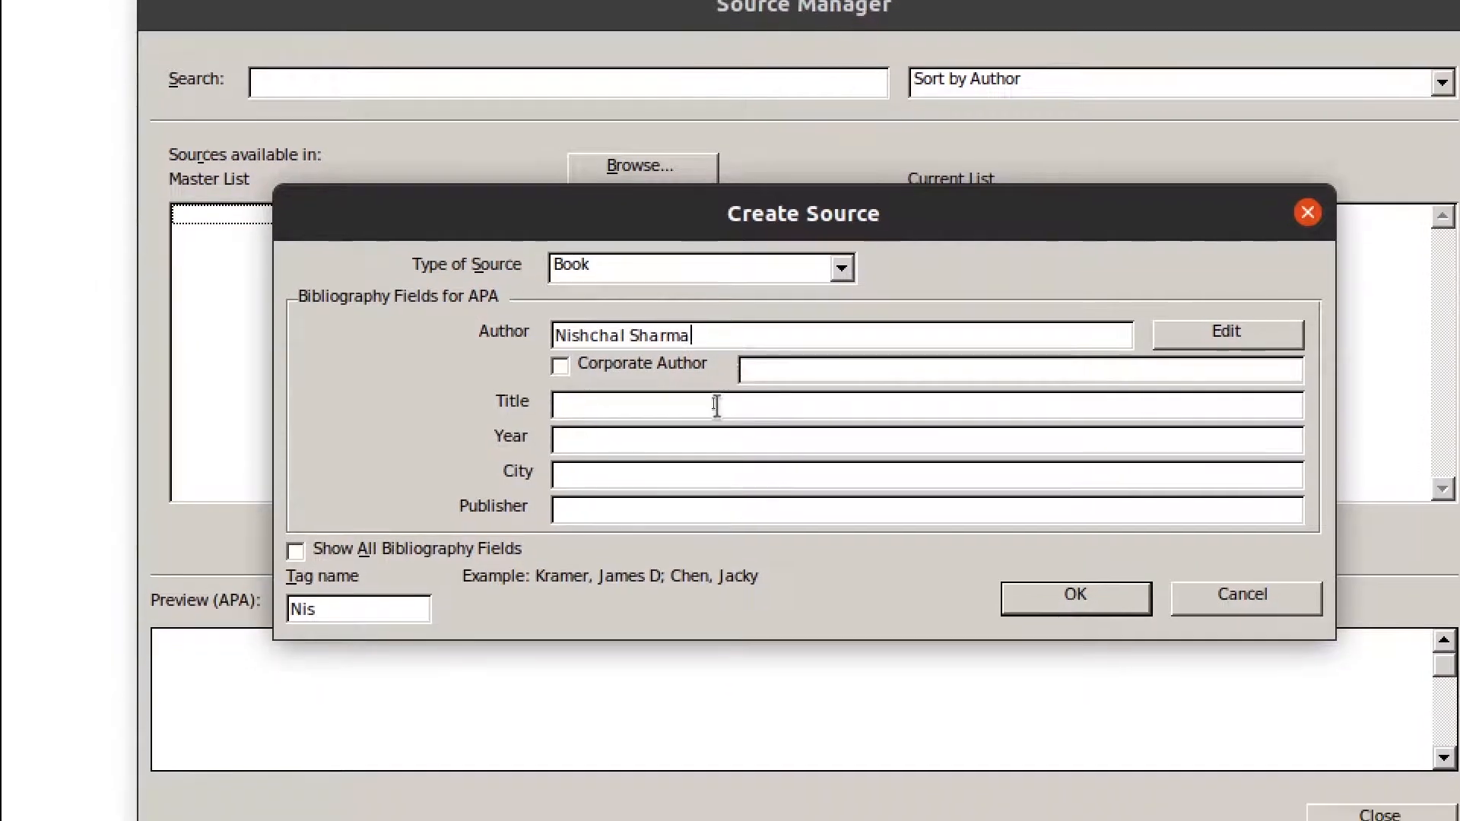
left_click(706, 450)
type("The")
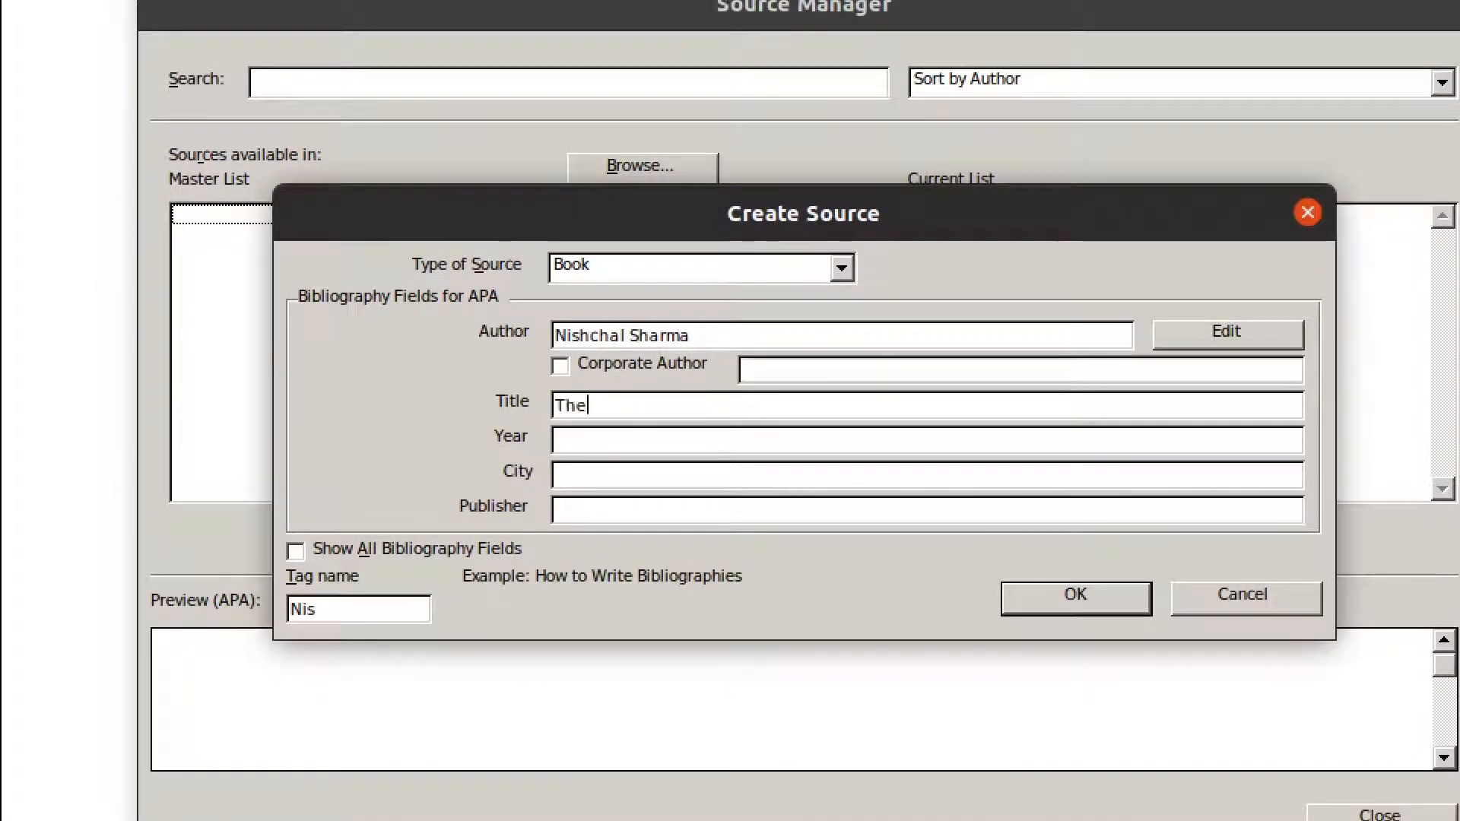
type(" Jungle Boo")
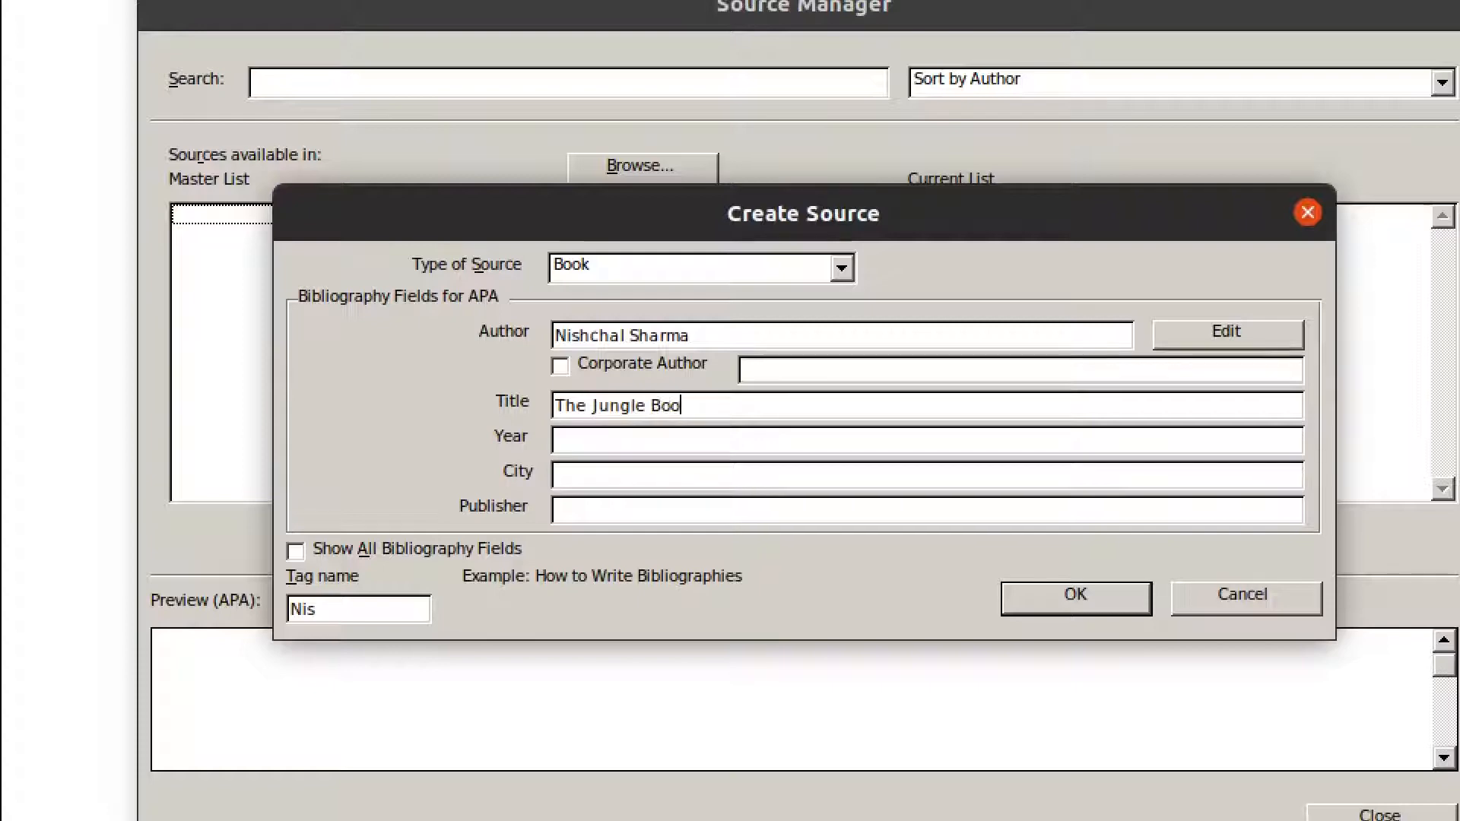
type("k")
left_click(670, 445)
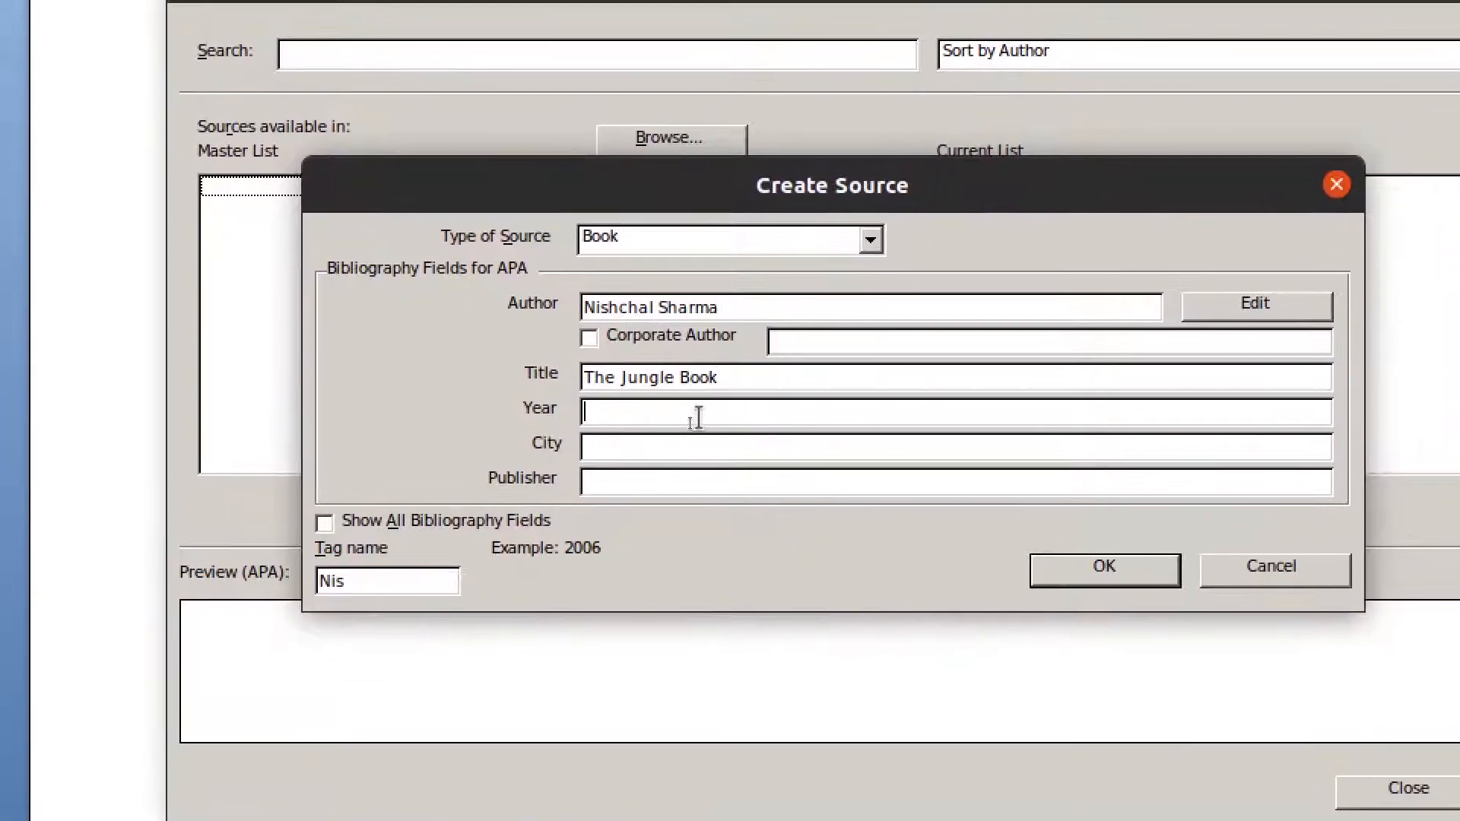
type("2000")
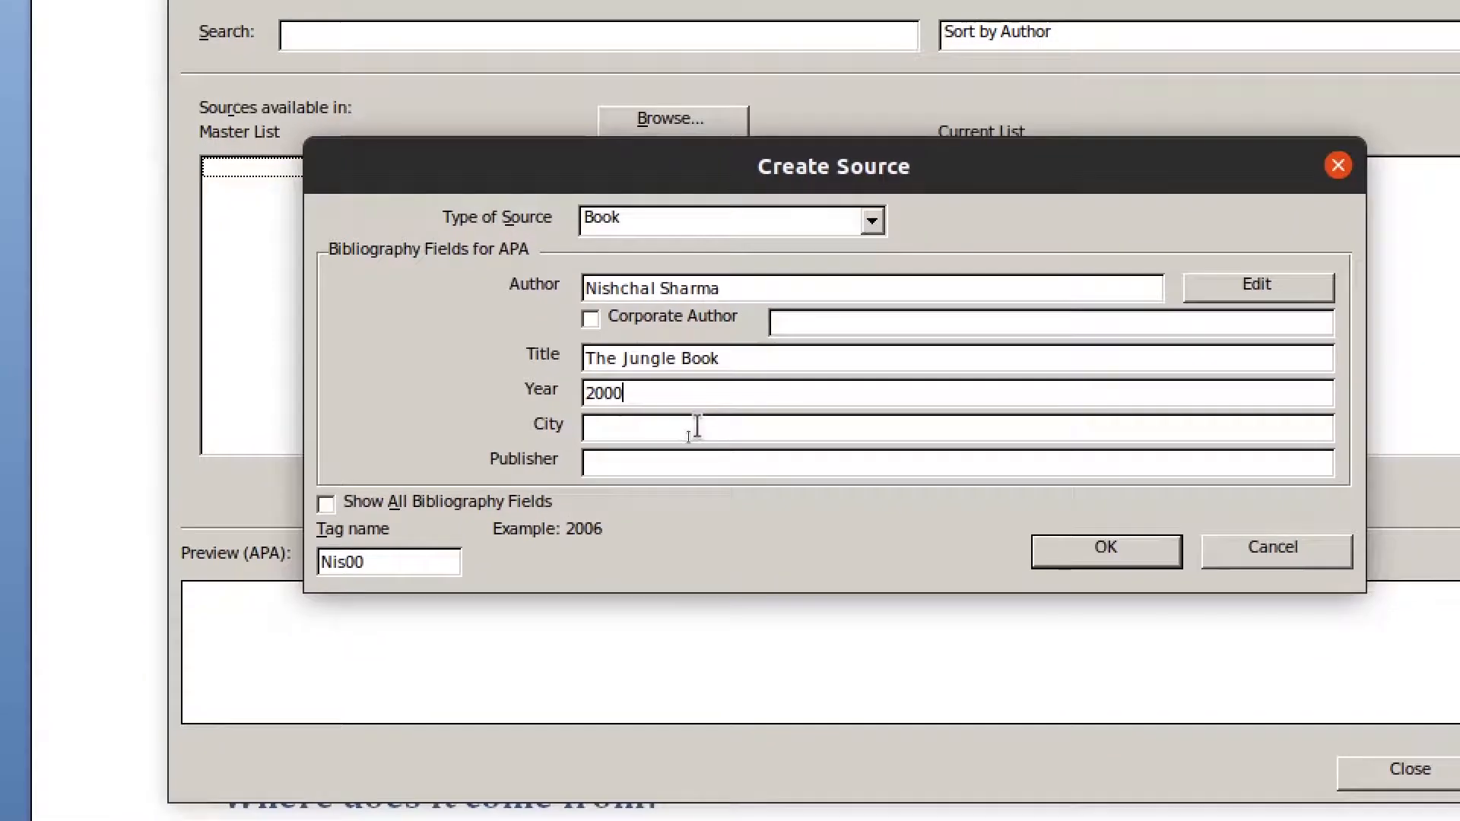
left_click(693, 445)
type("Ku")
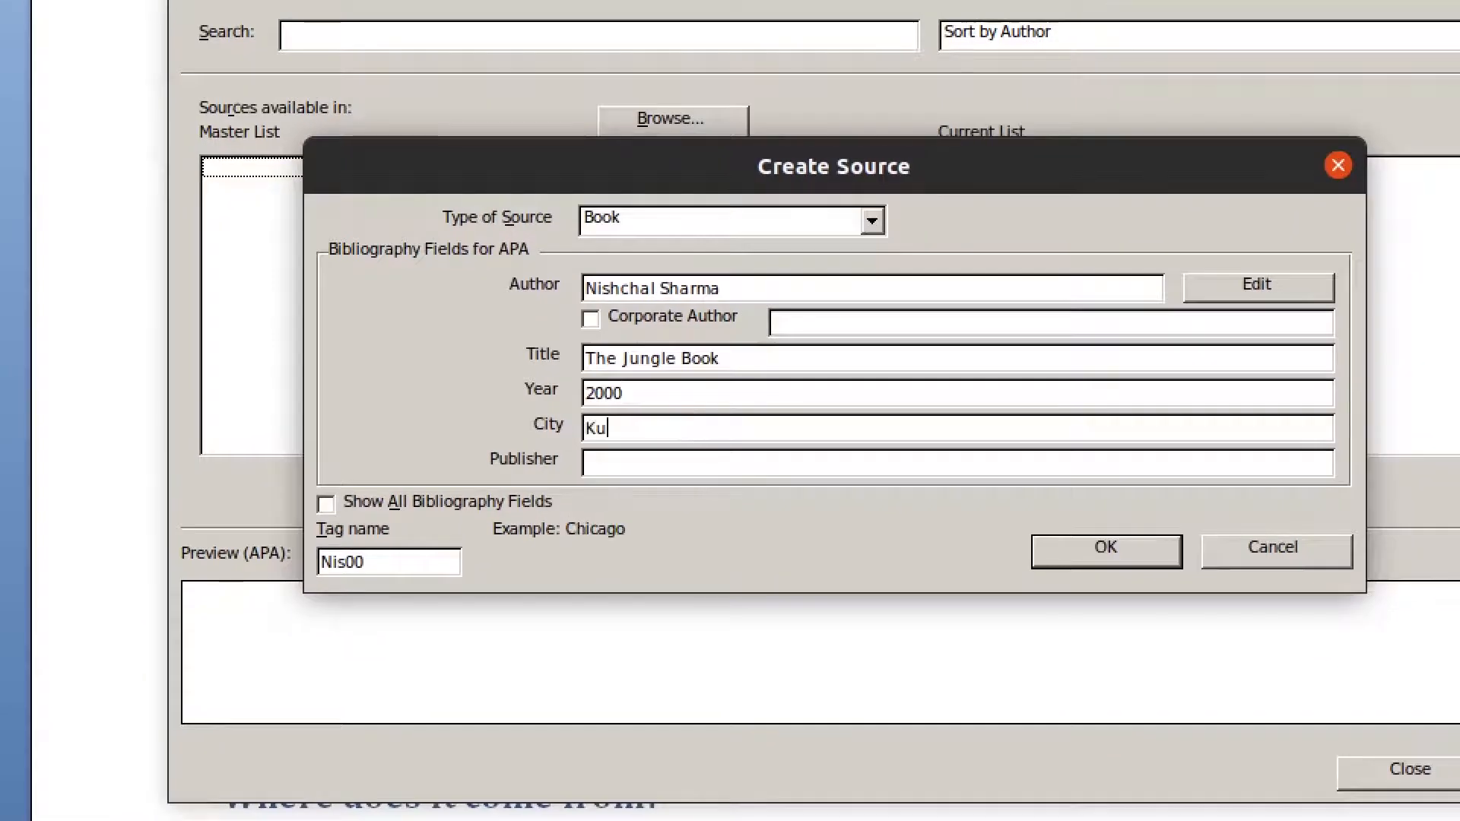
type("llu")
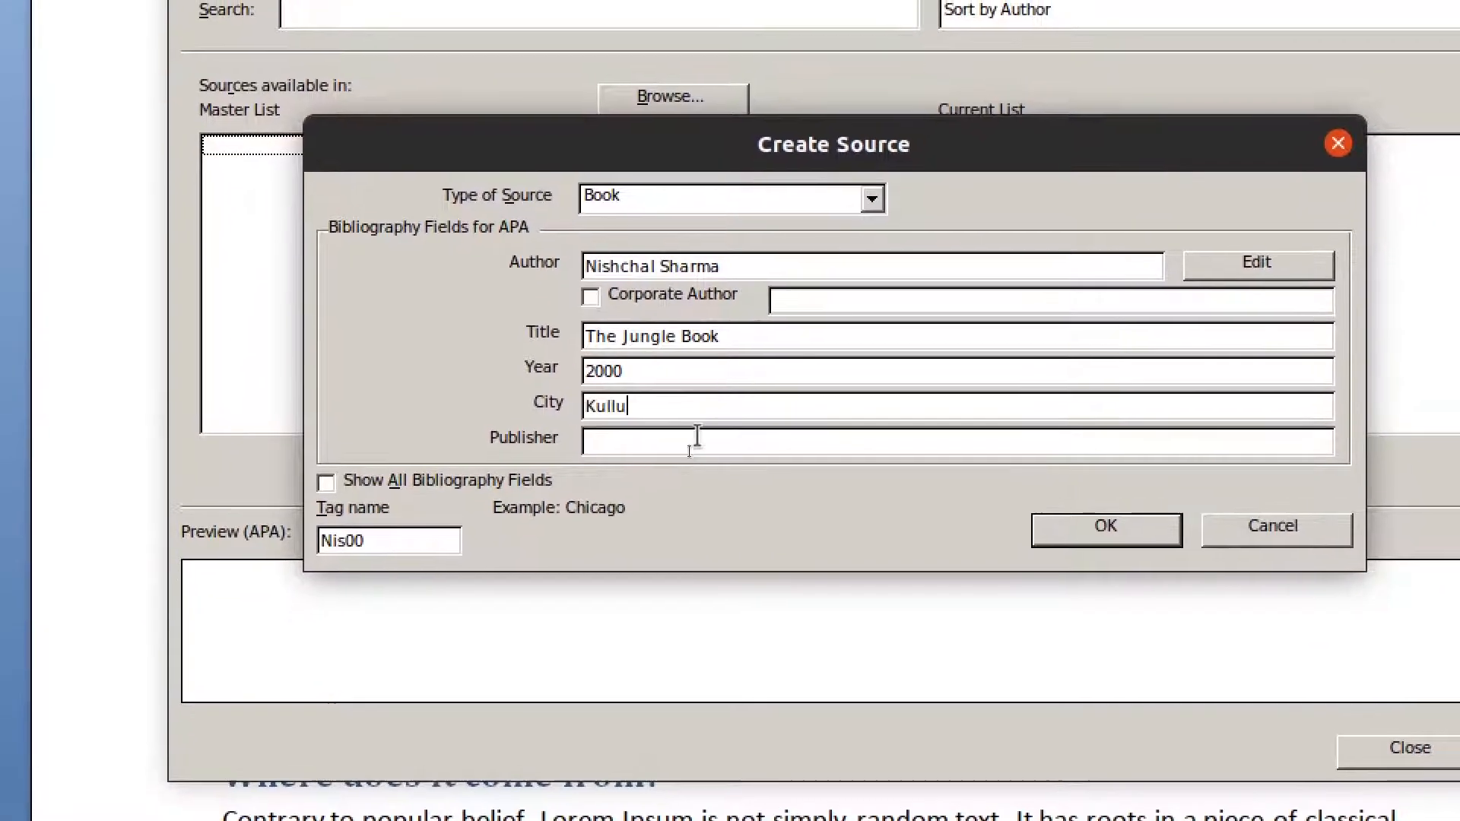
left_click(697, 456)
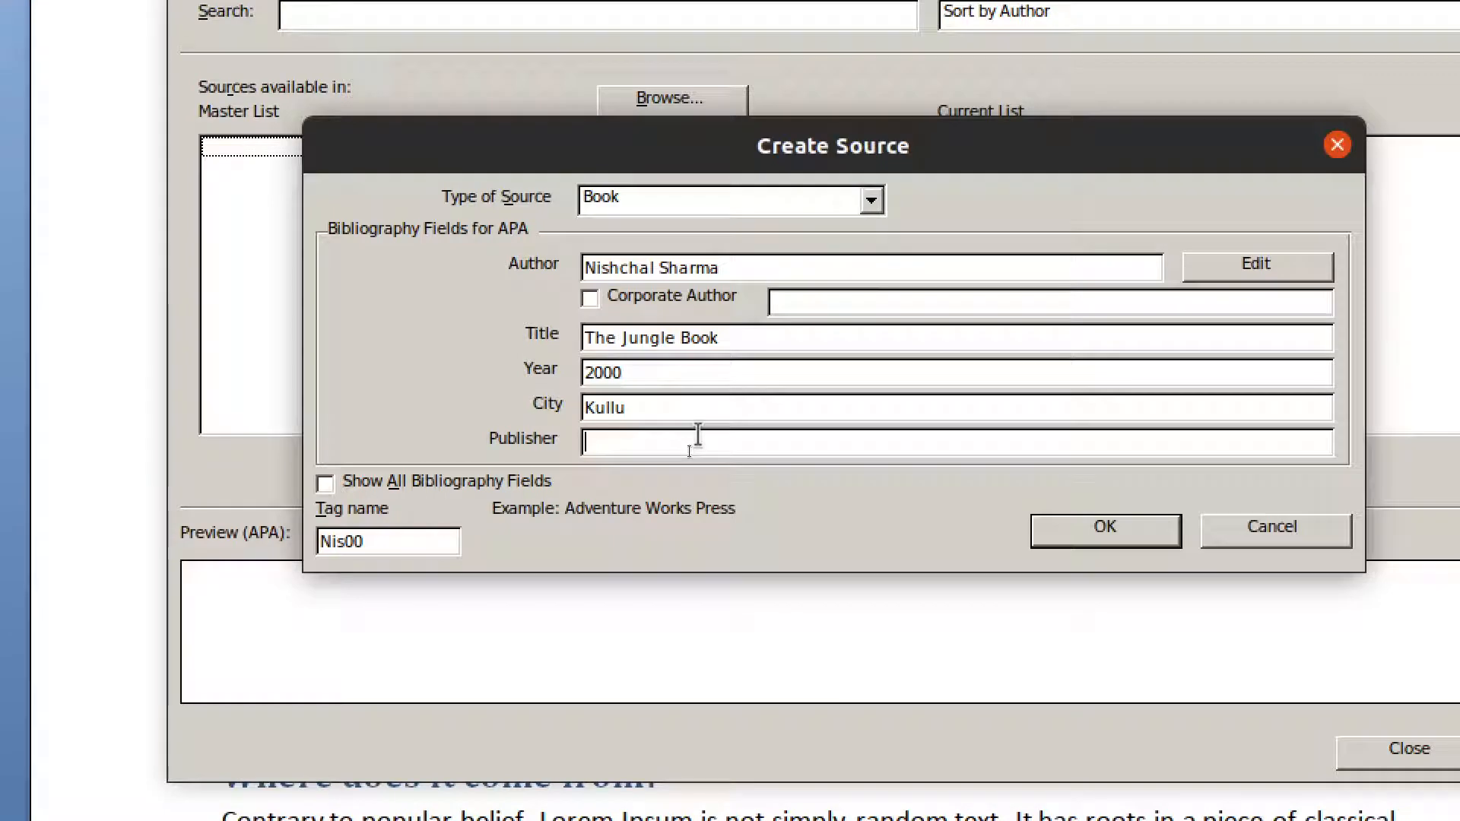
type("Tech inc.")
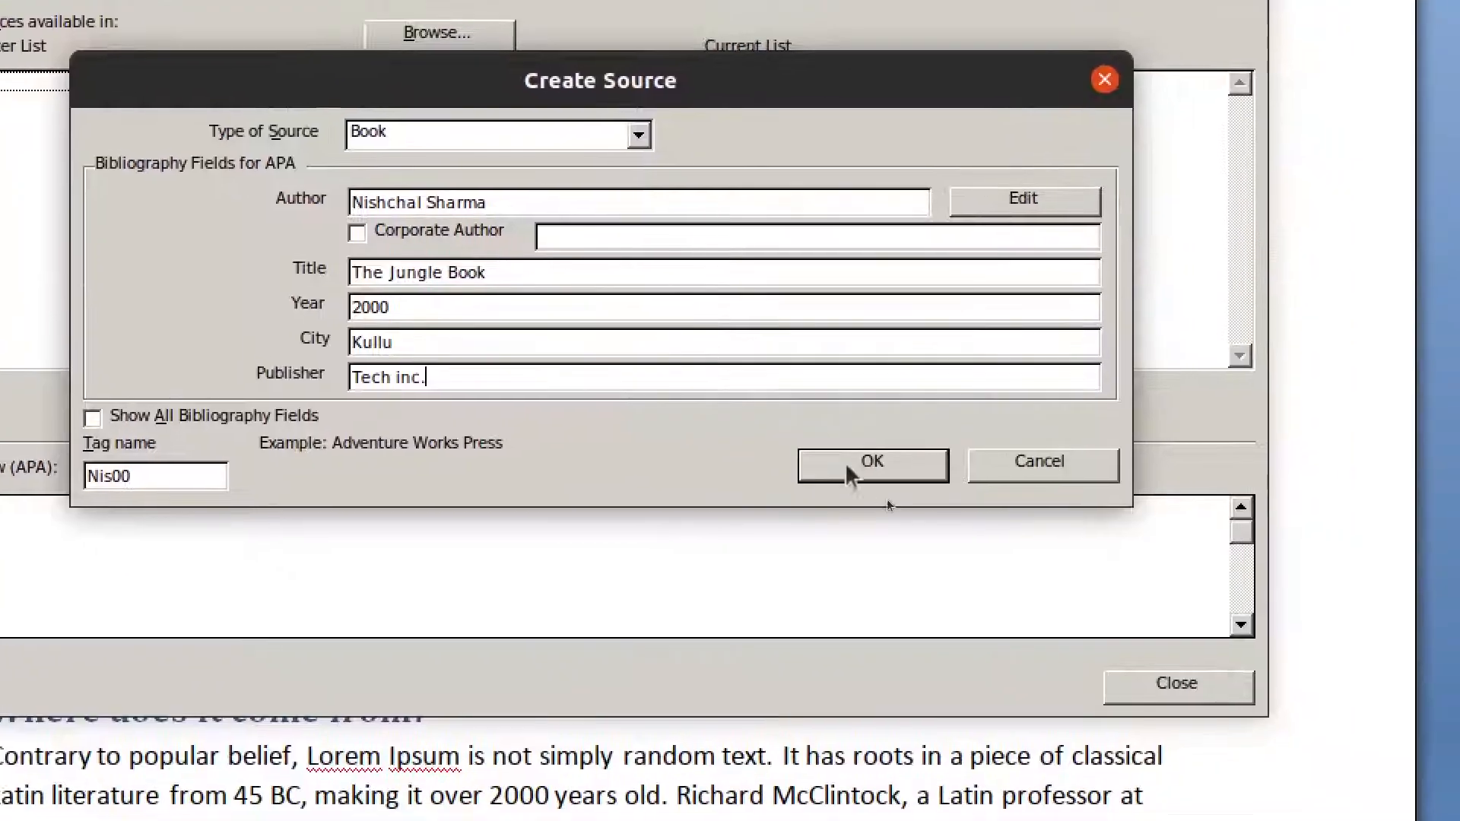
left_click(1105, 530)
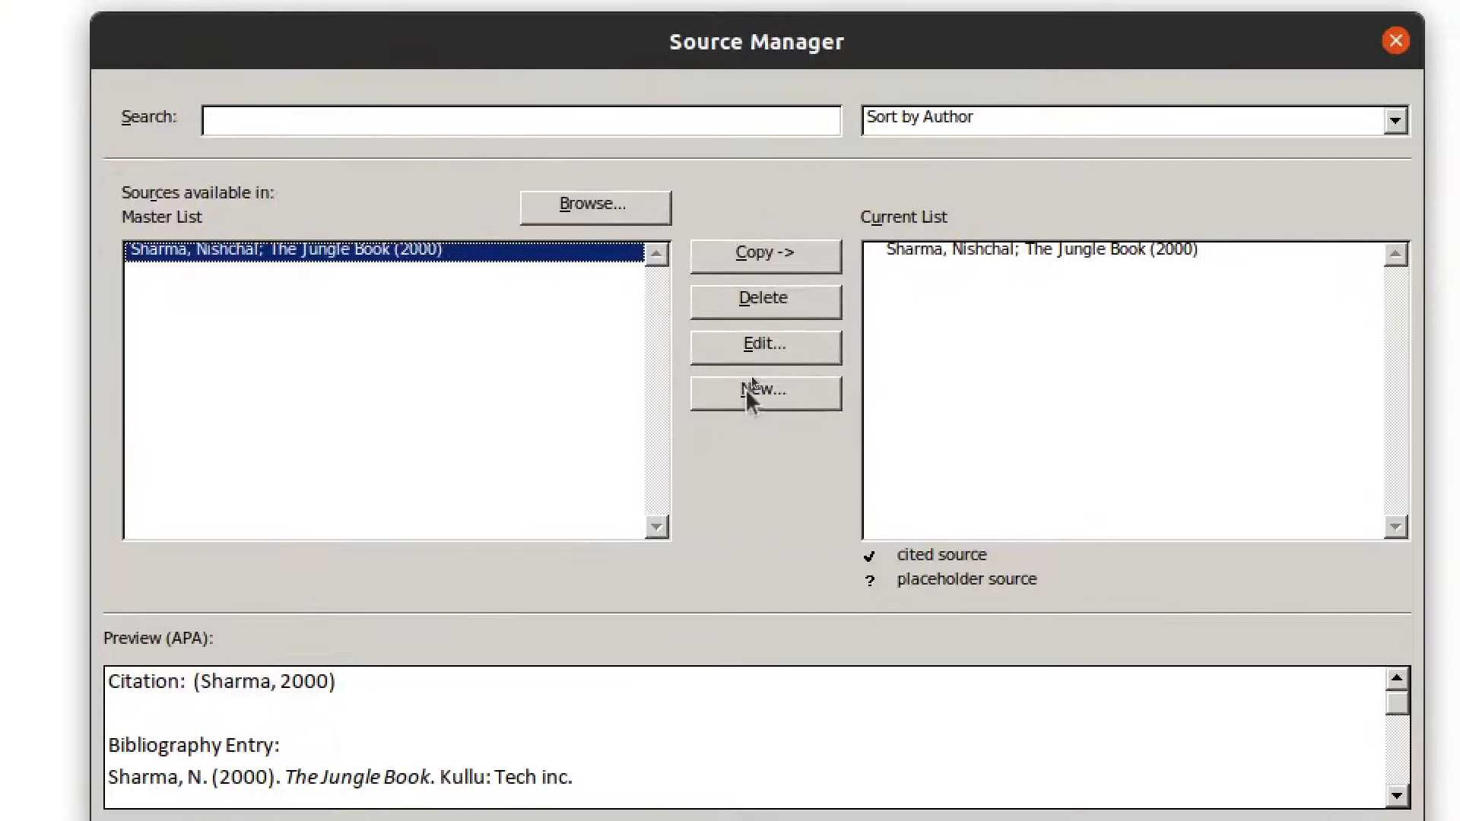
- Create another source of type Journal Article and enter the author's name
left_click(751, 384)
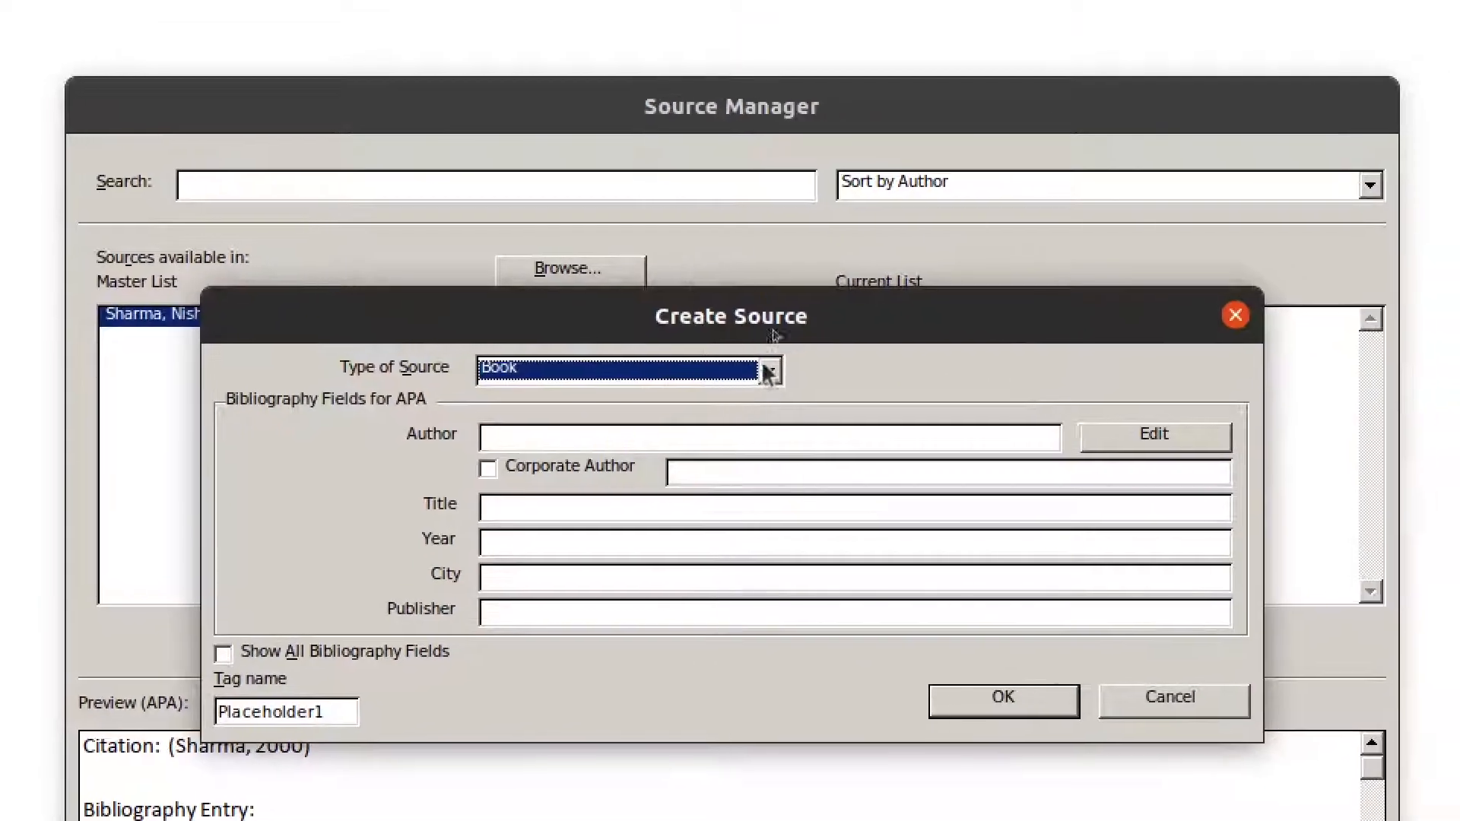
left_click(796, 308)
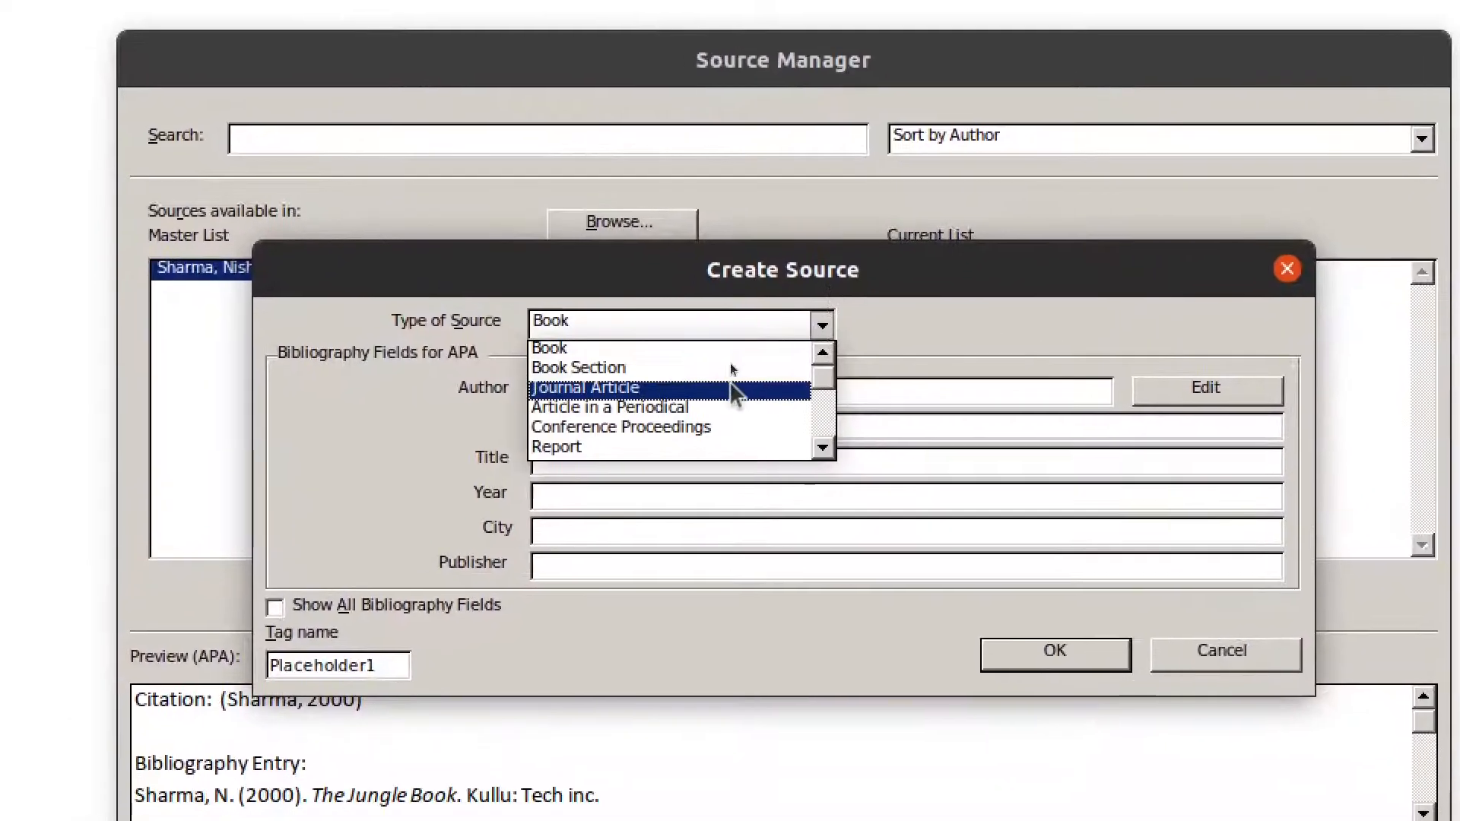
left_click(672, 430)
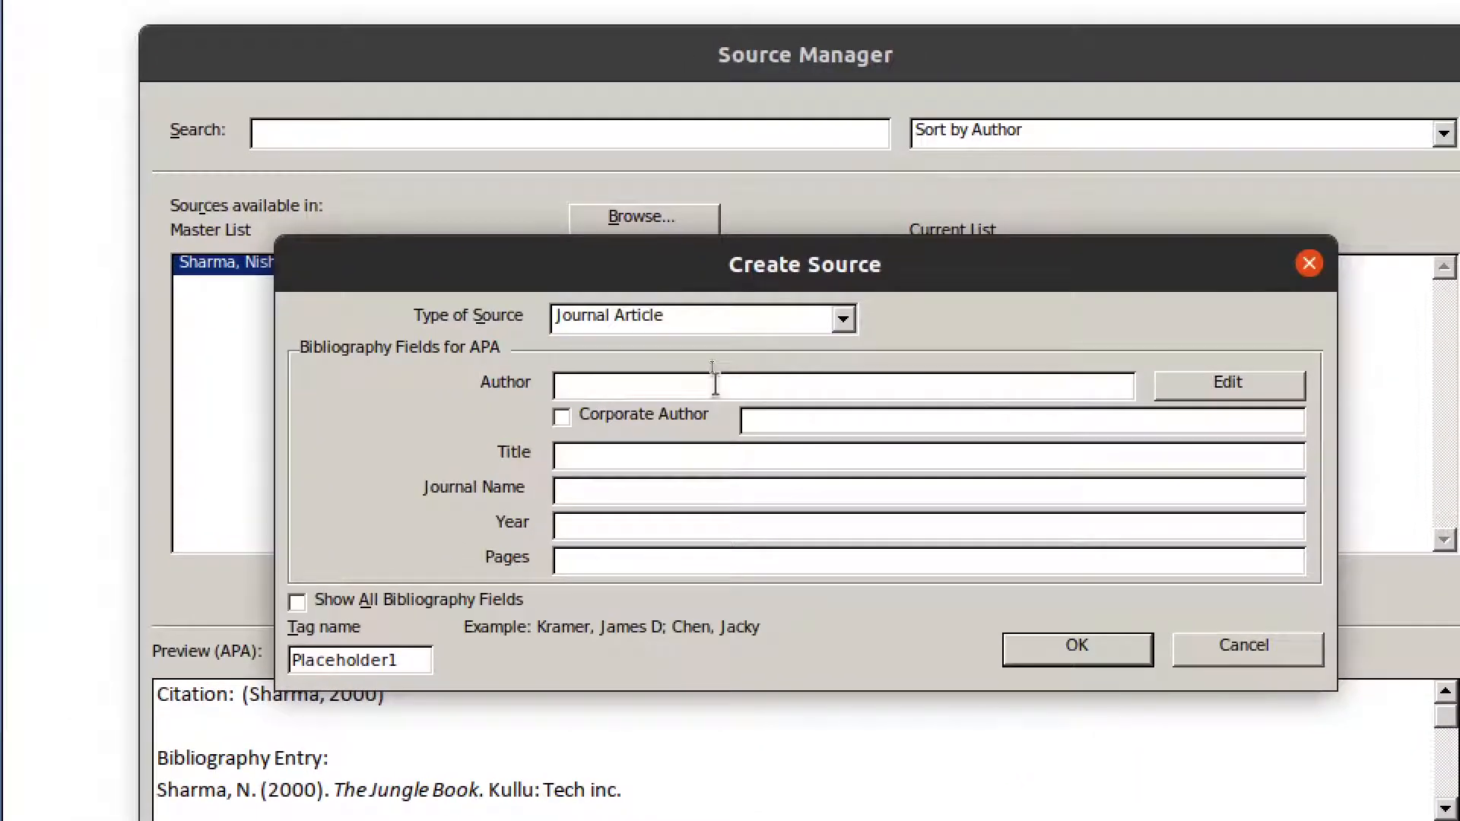
type("Nishch")
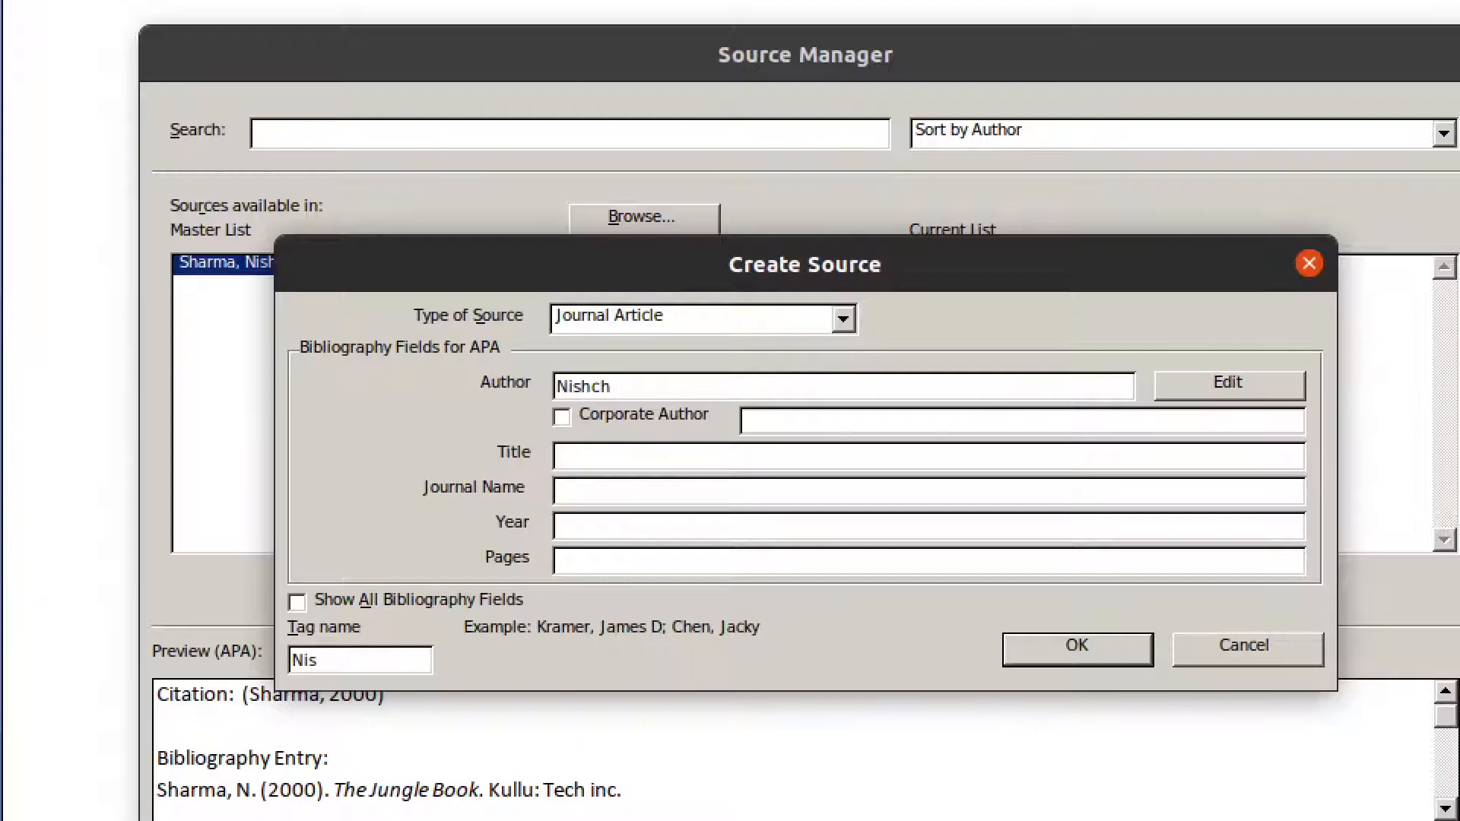
key("BackSpace")
key("BackSpace")
key("BackSpace")
key("BackSpace")
key("BackSpace")
key("BackSpace")
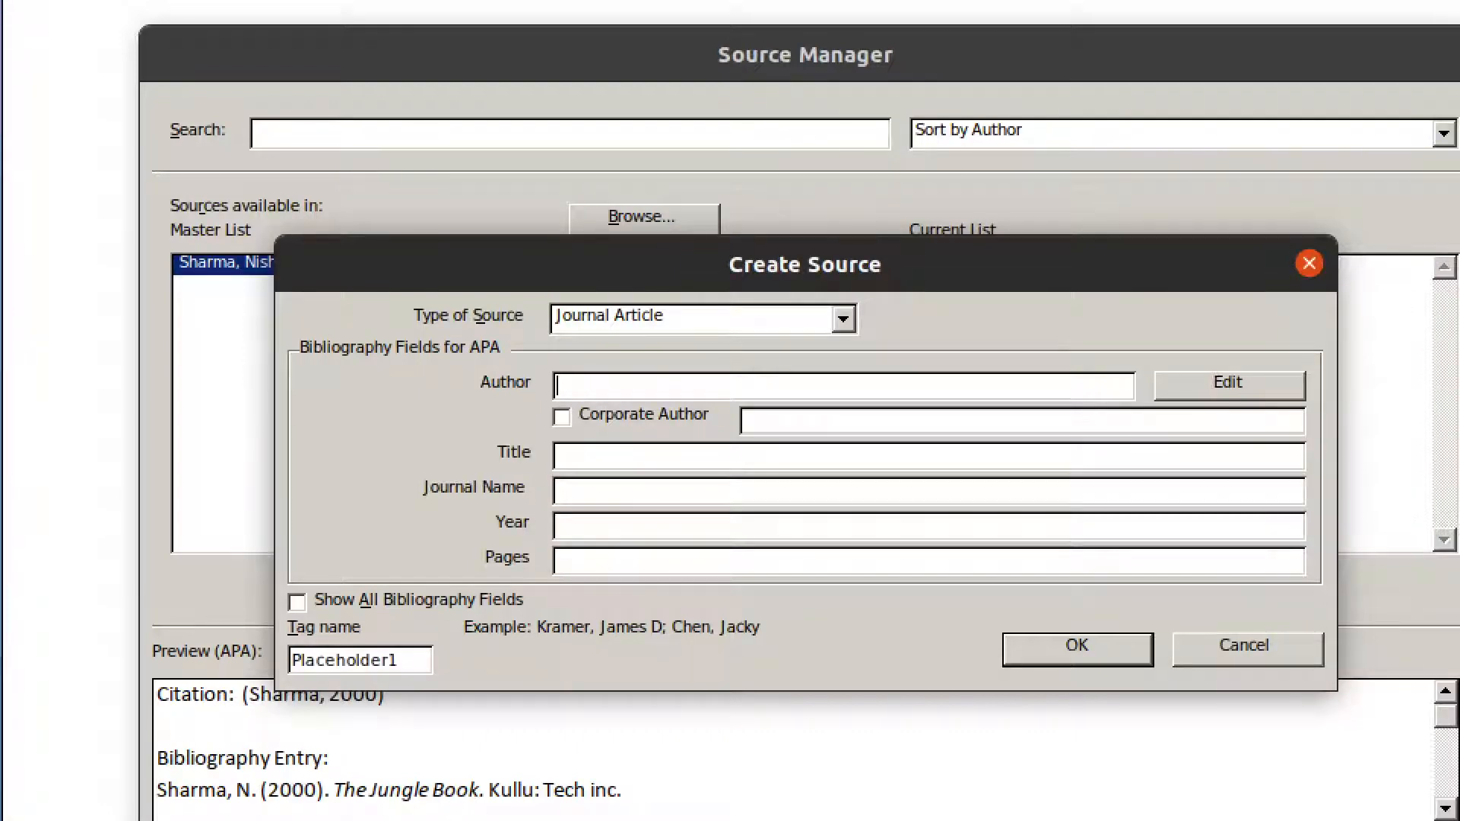
type("Bhagat Singh")
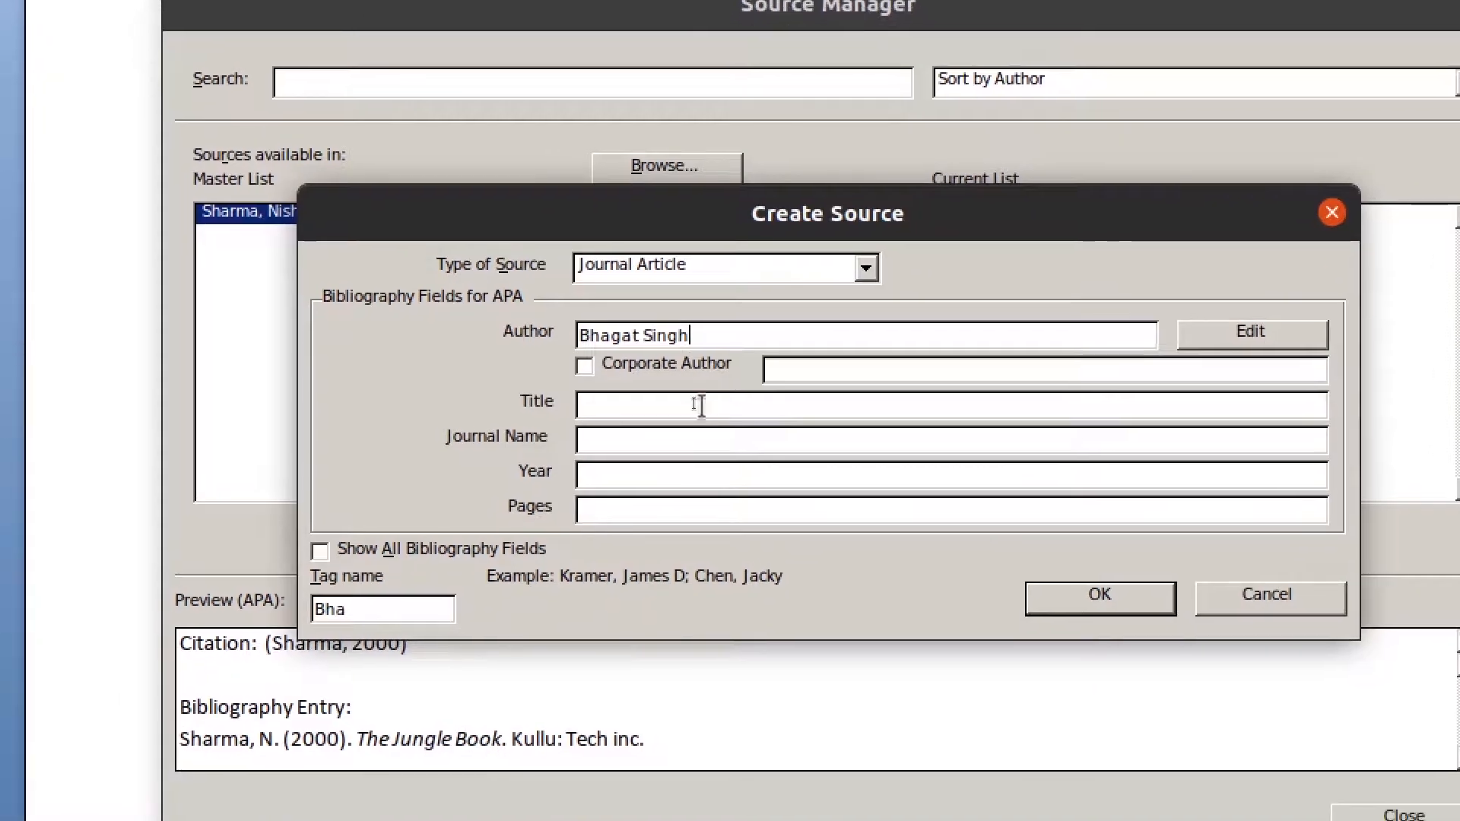
- Enter title 'India Jai Hind', journal 'Test journal', year 2000, pages 169-190, and save it
left_click(679, 454)
type("In")
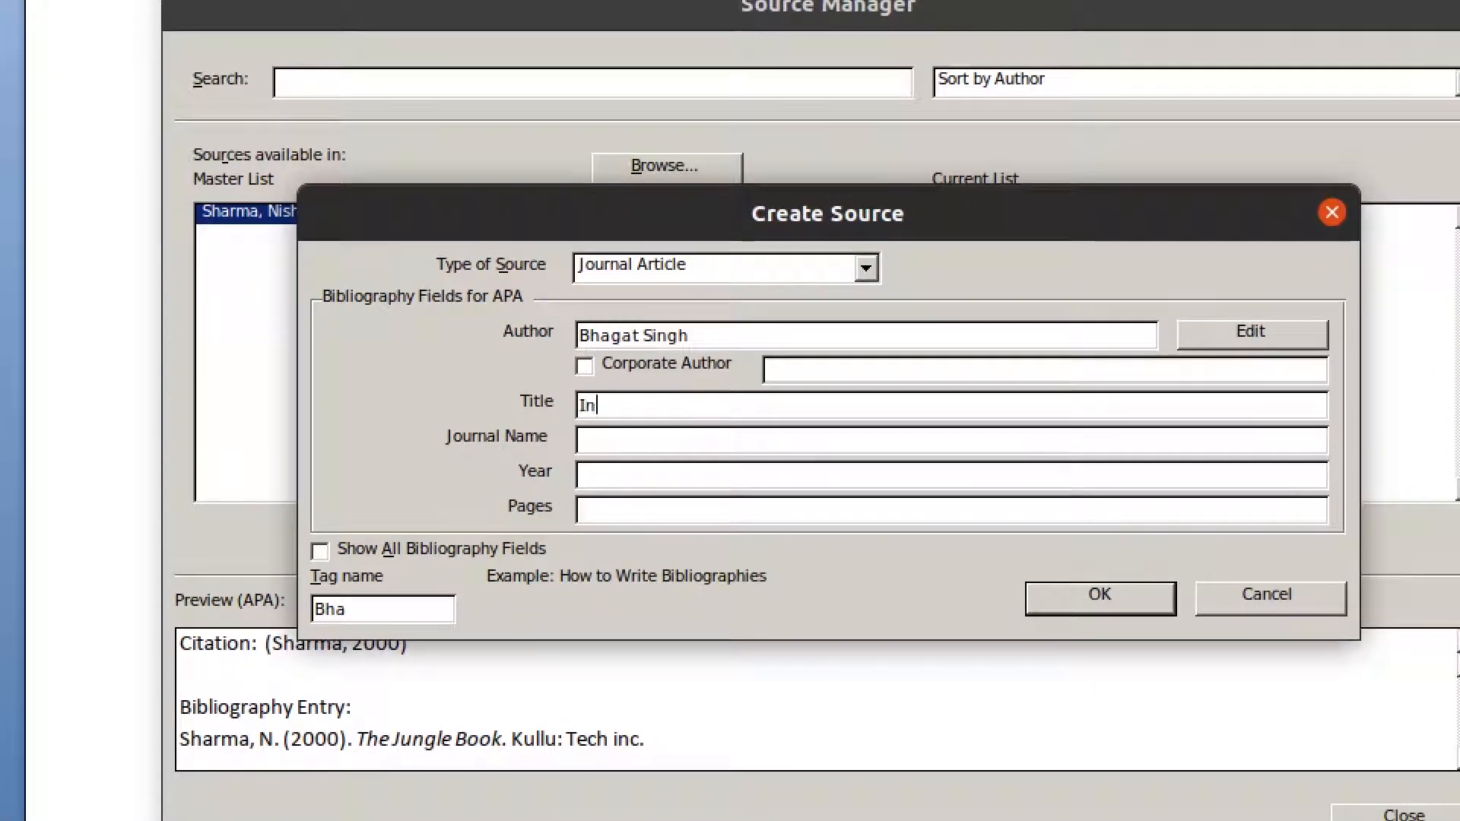
type("dia Jai H")
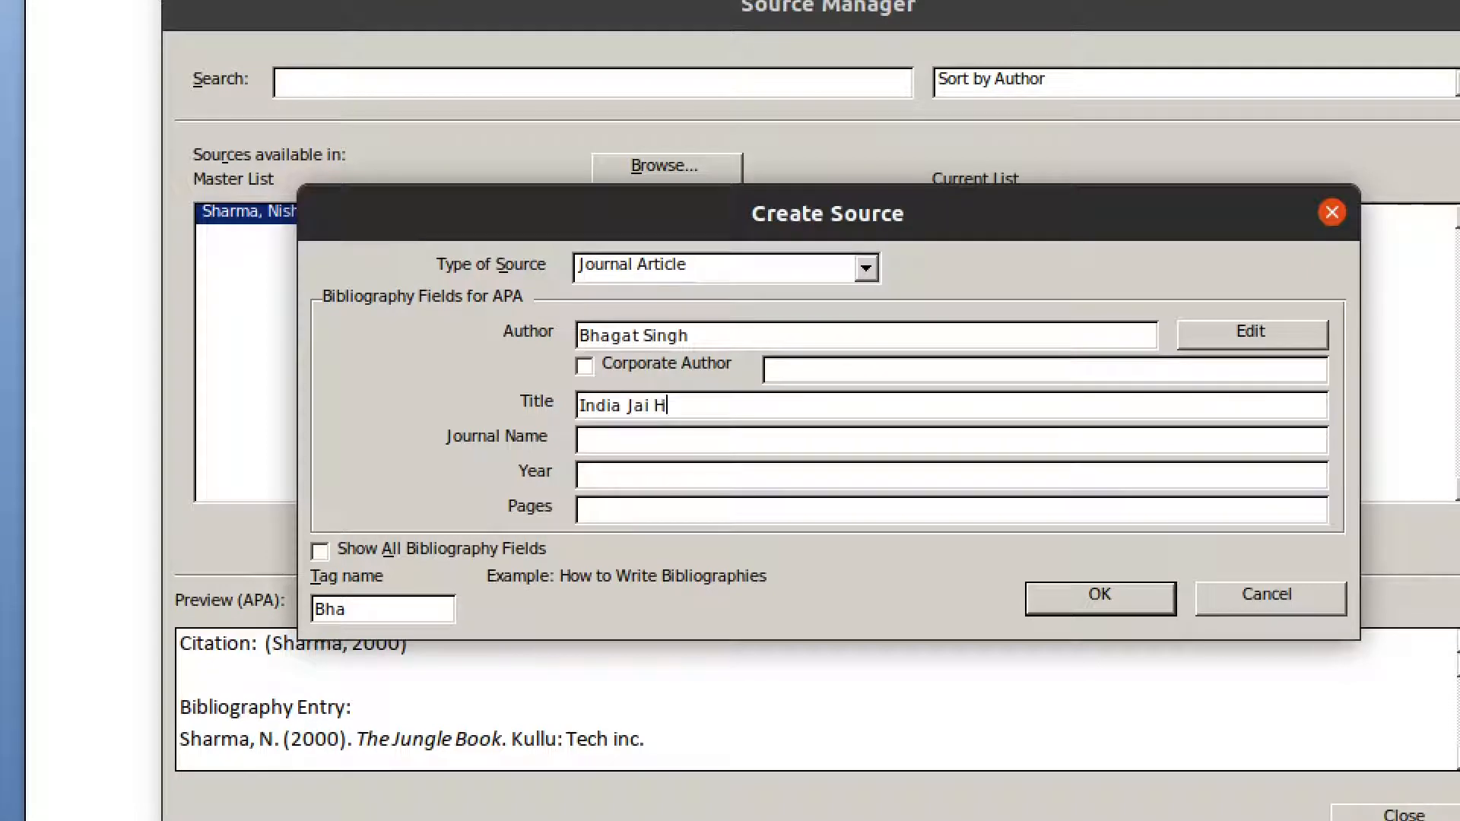
type("indi")
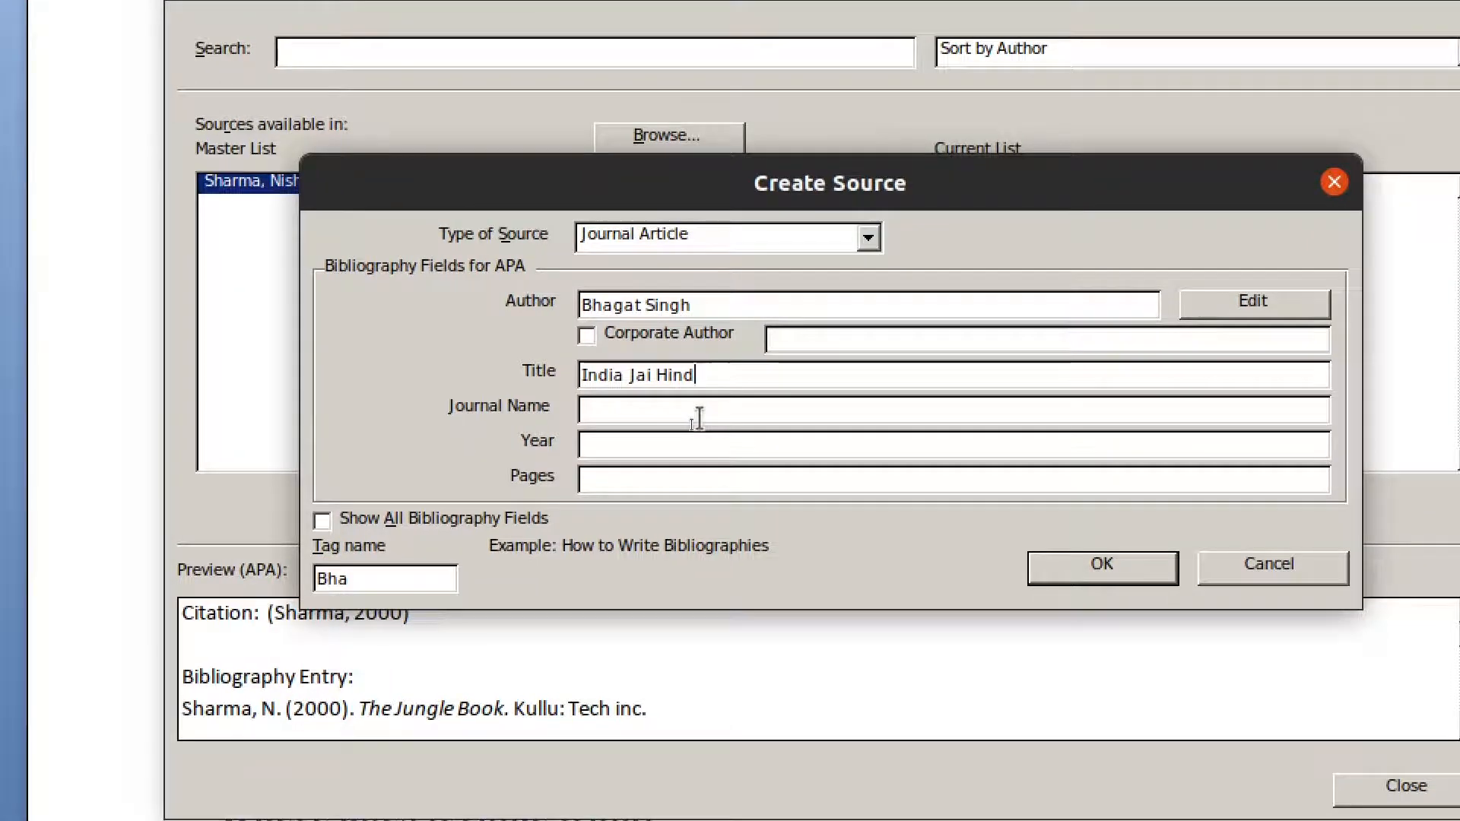
left_click(697, 448)
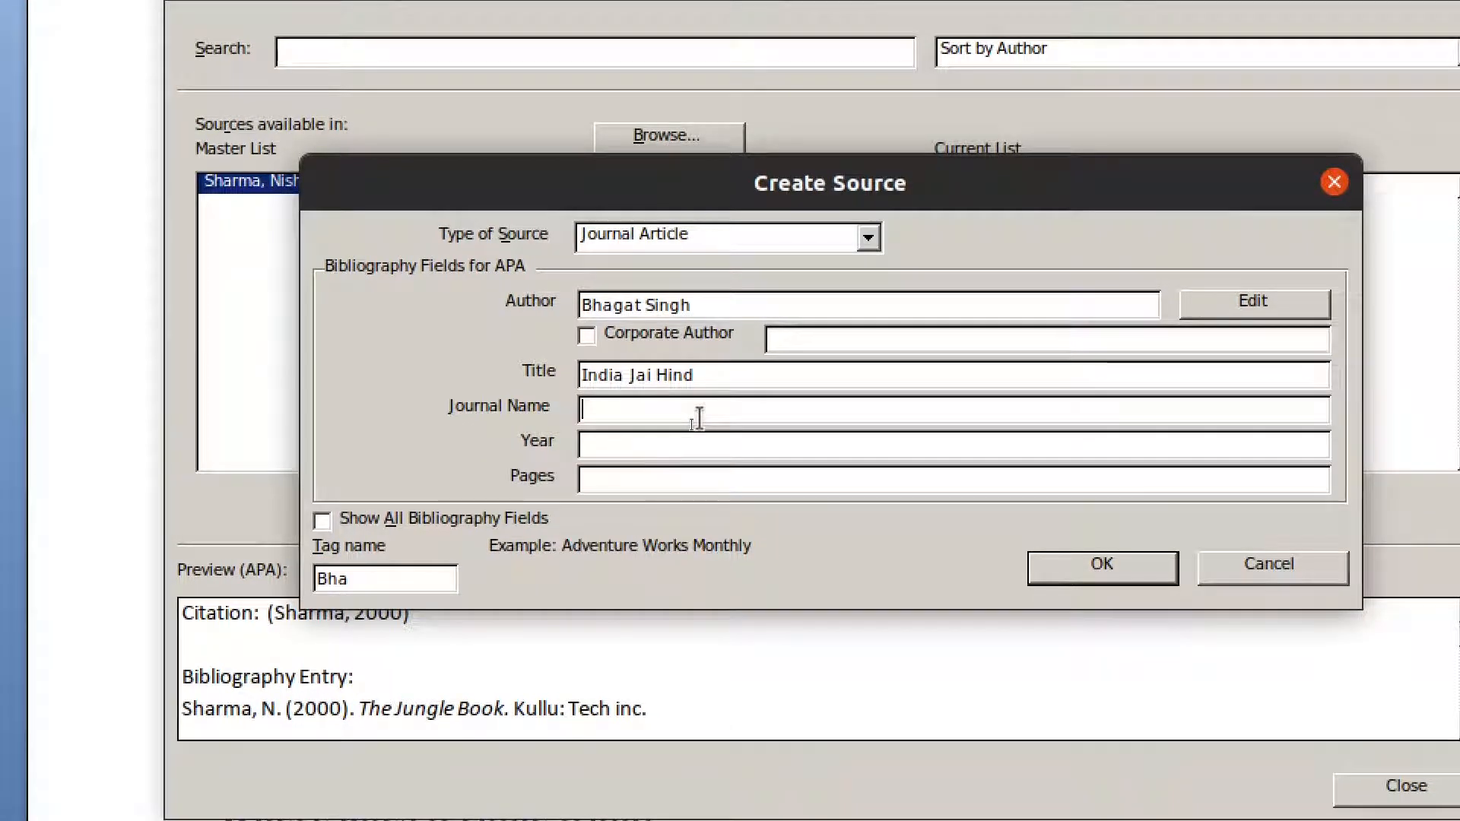
type("Test")
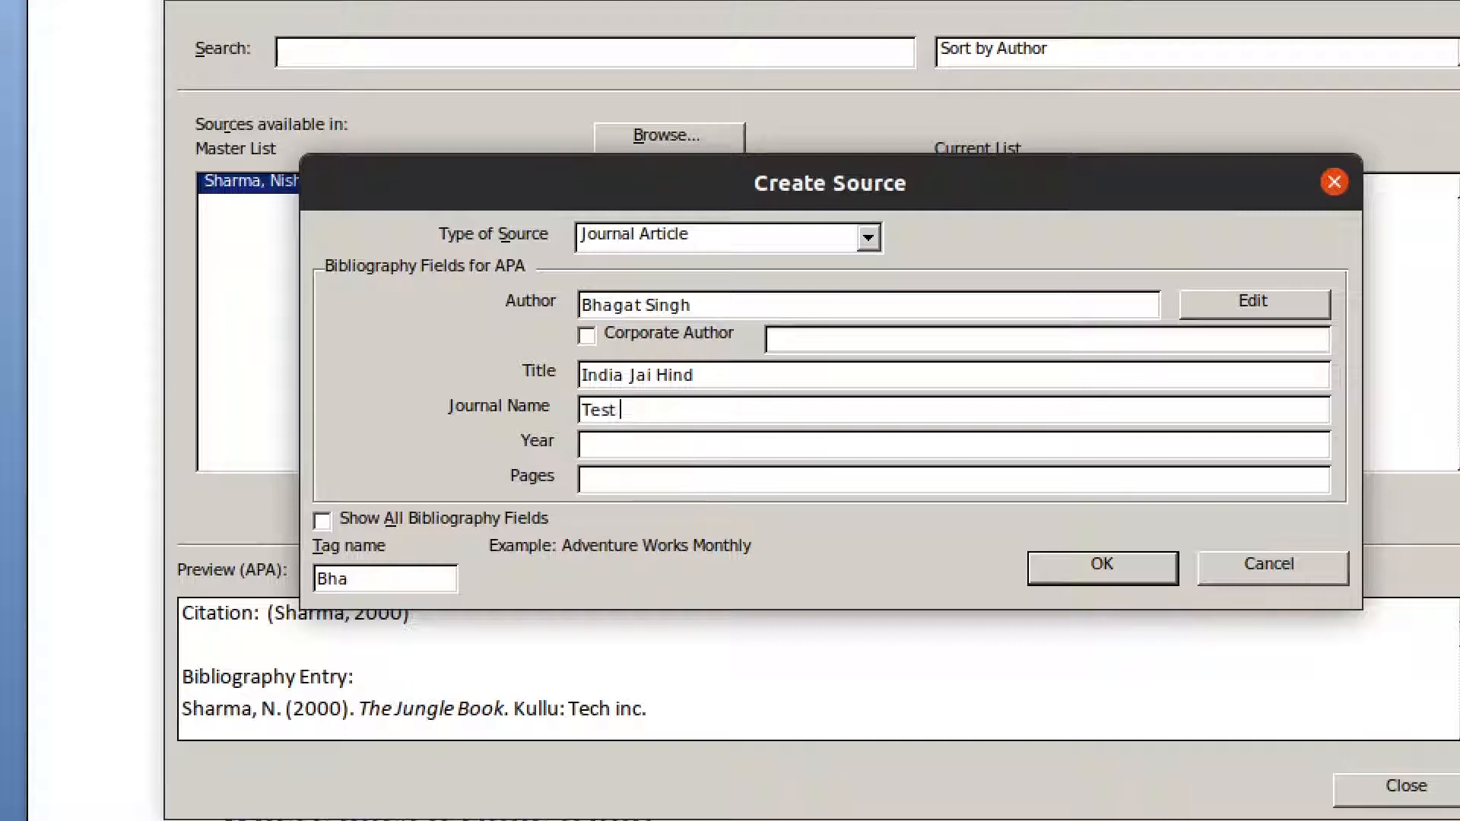
type(" journal")
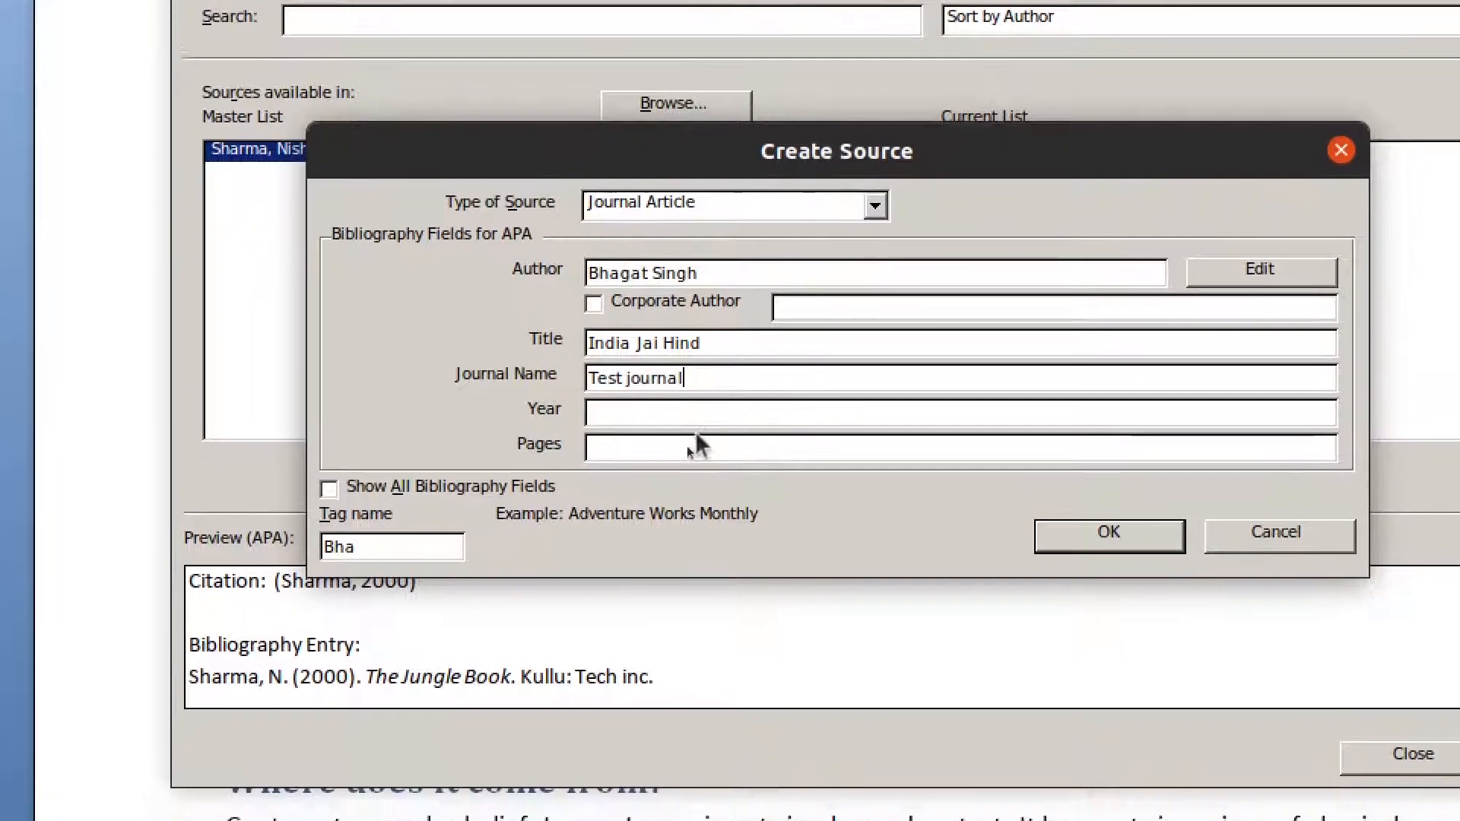
left_click(696, 444)
type("2000")
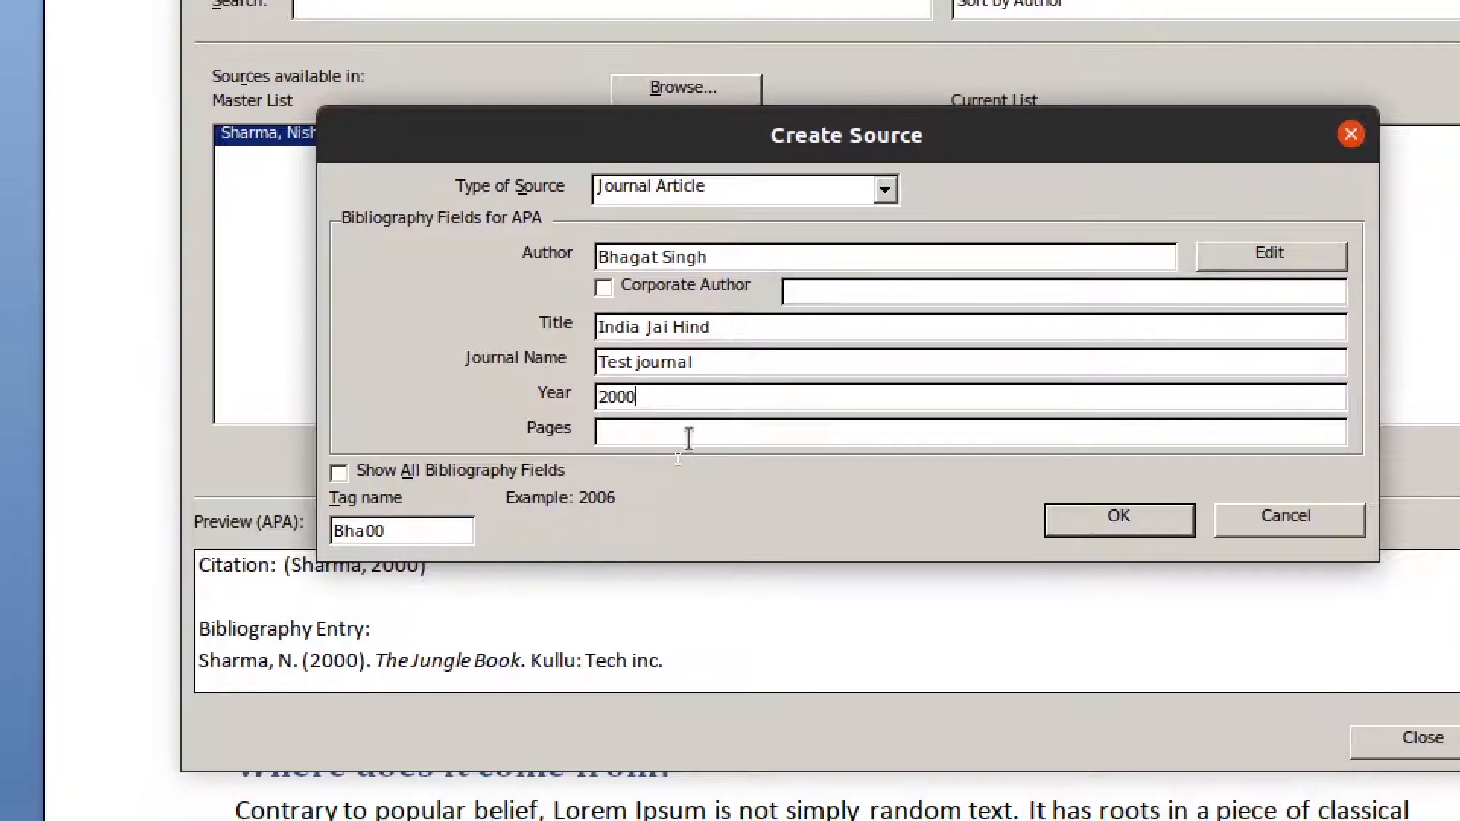
left_click(669, 467)
type("16")
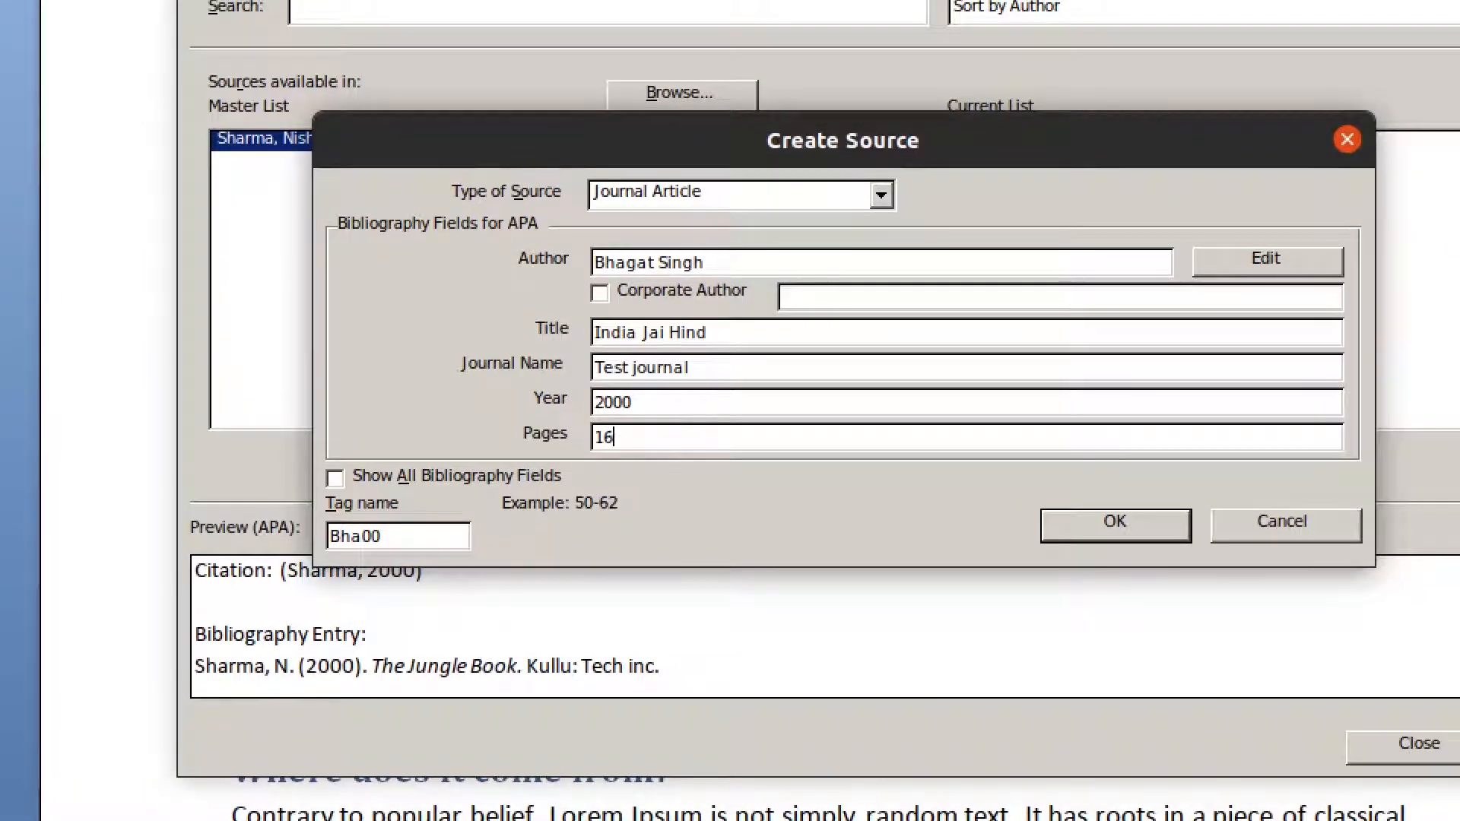
type("9-190")
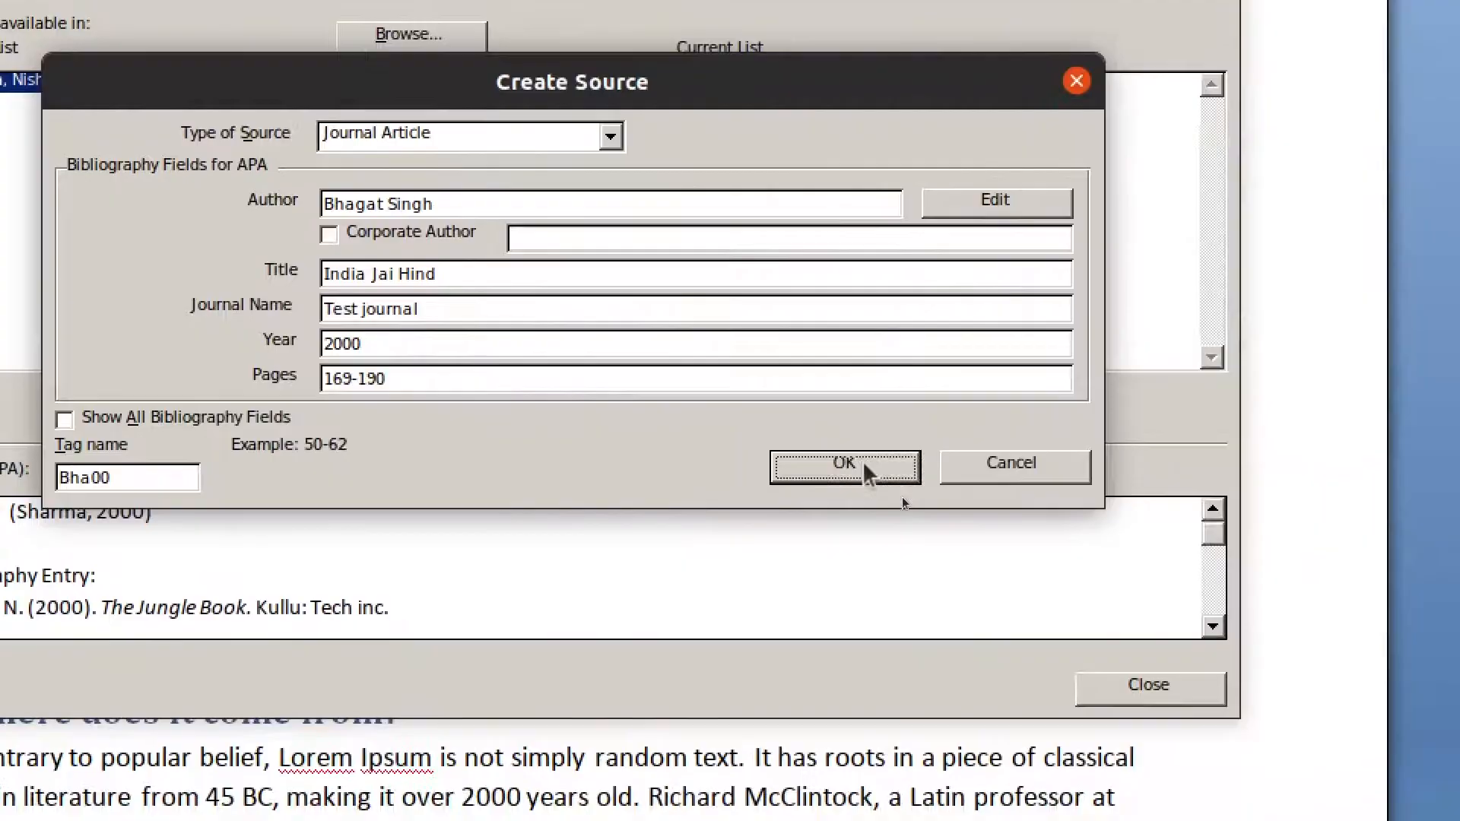
left_click(863, 464)
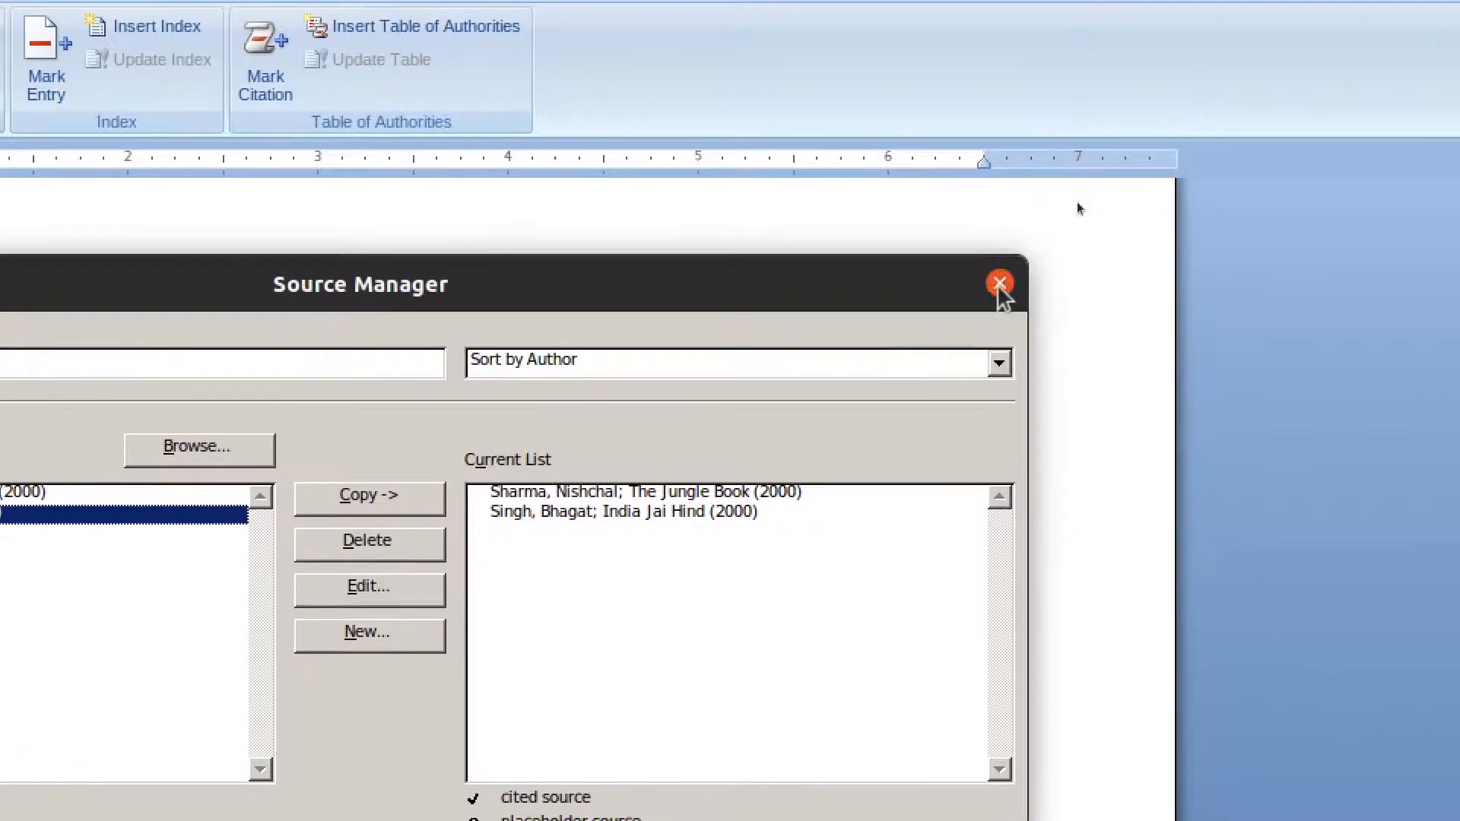
- Close Source Manager, set the citation style to GB7714, and delete the trial Jungle Book citation after 'dummy text'
left_click(1001, 285)
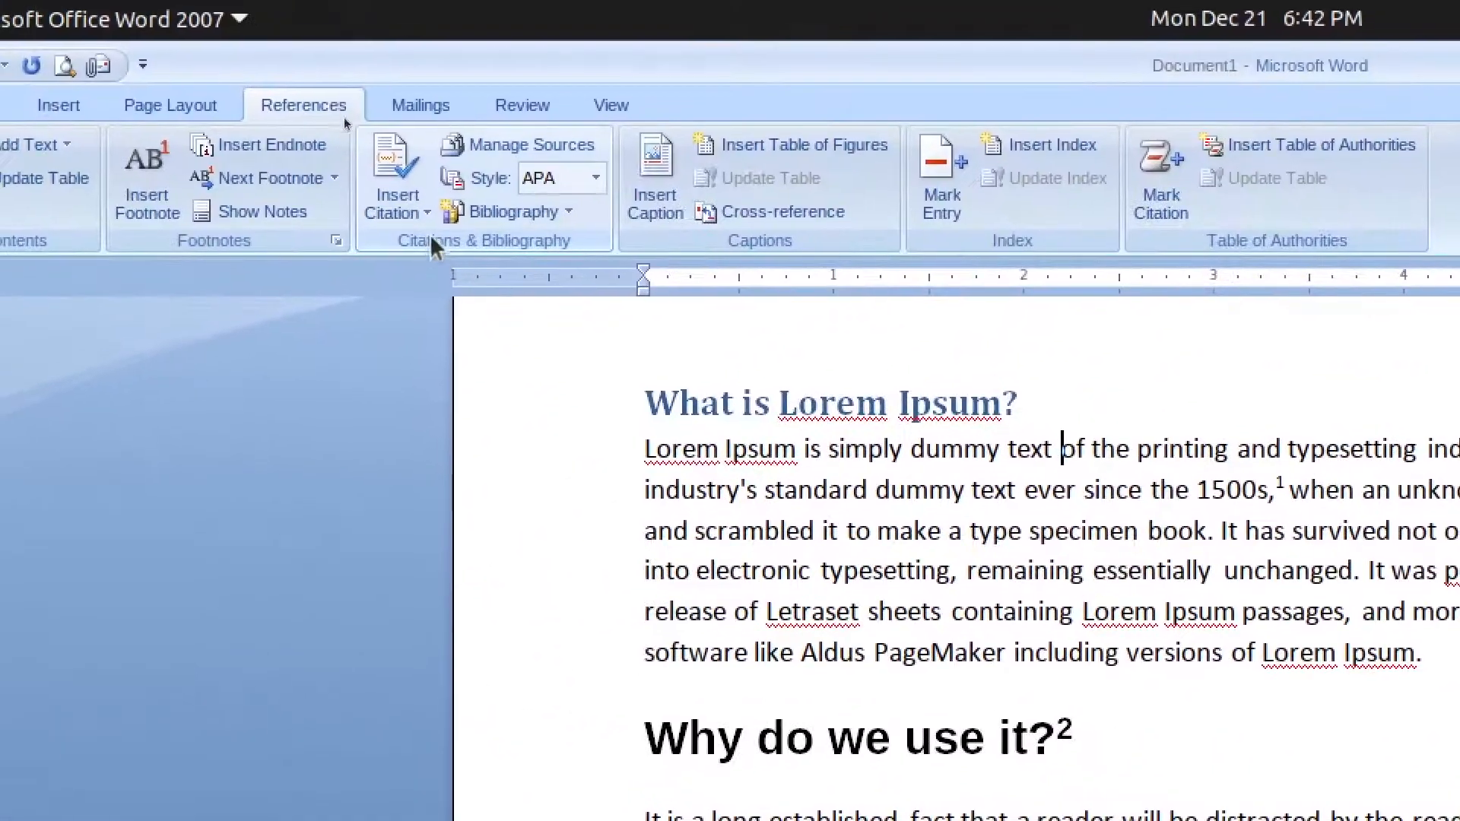
left_click(63, 68)
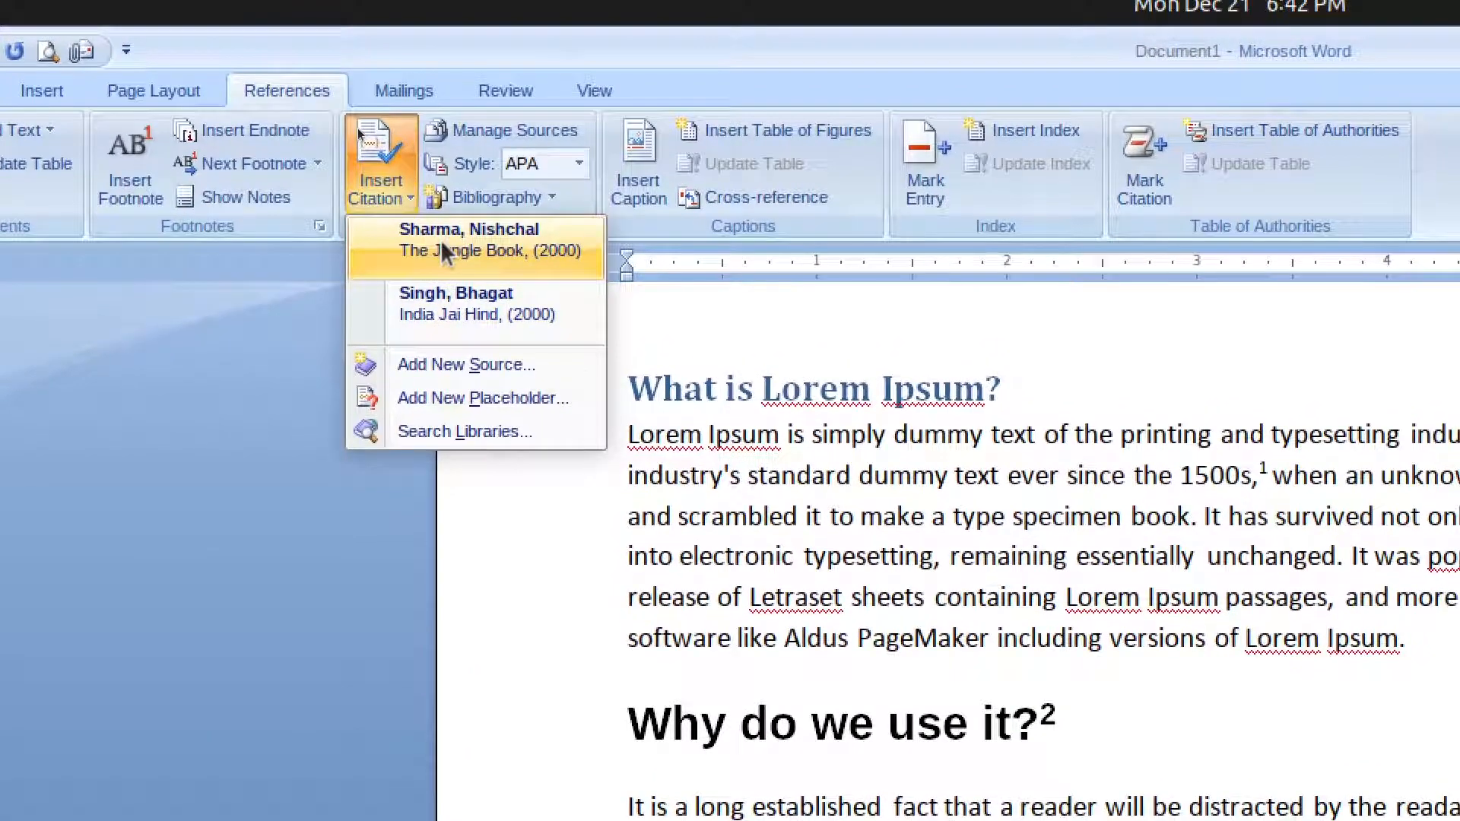
left_click(441, 241)
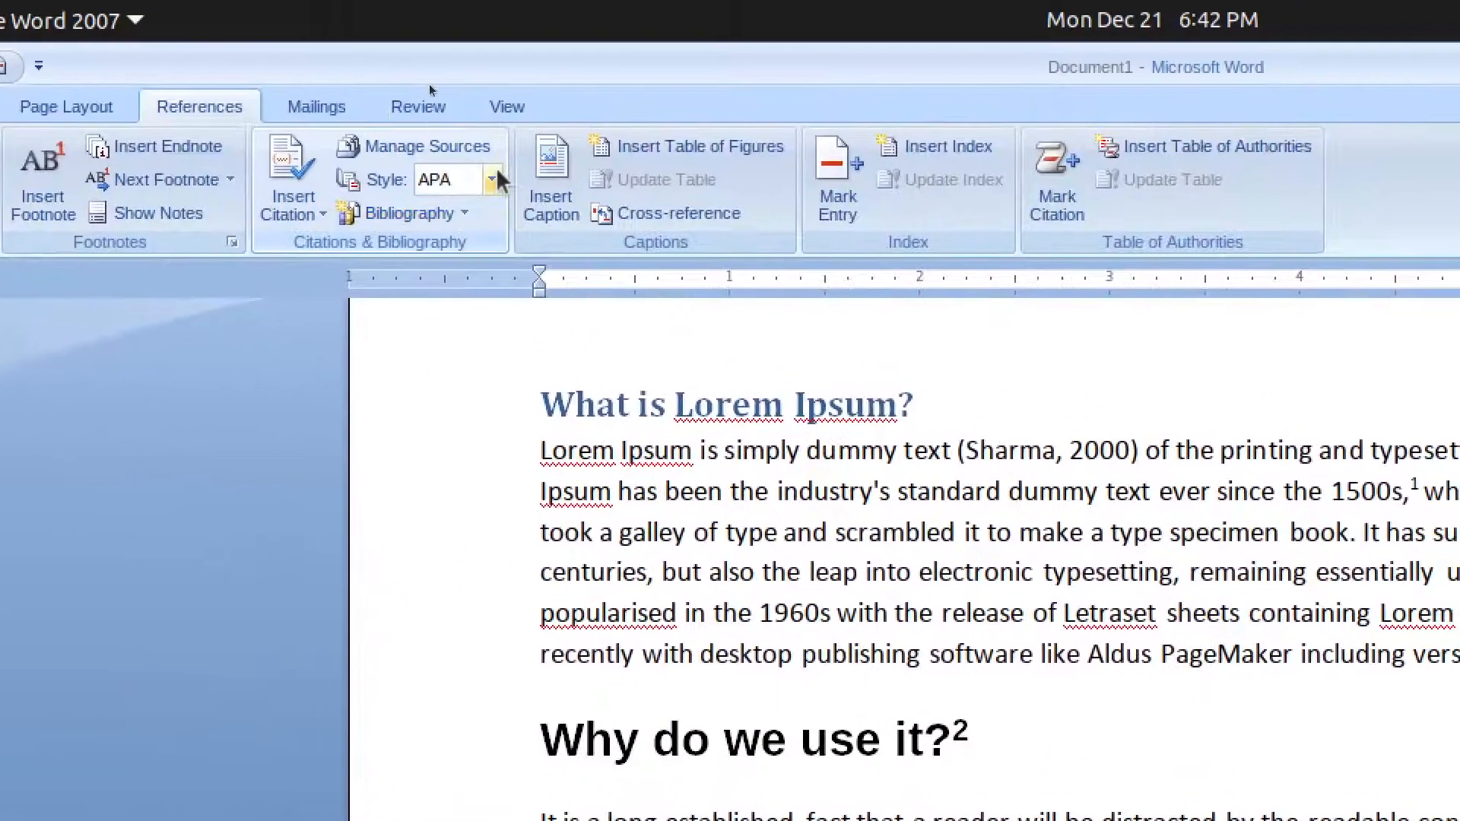
left_click(525, 178)
left_click(491, 244)
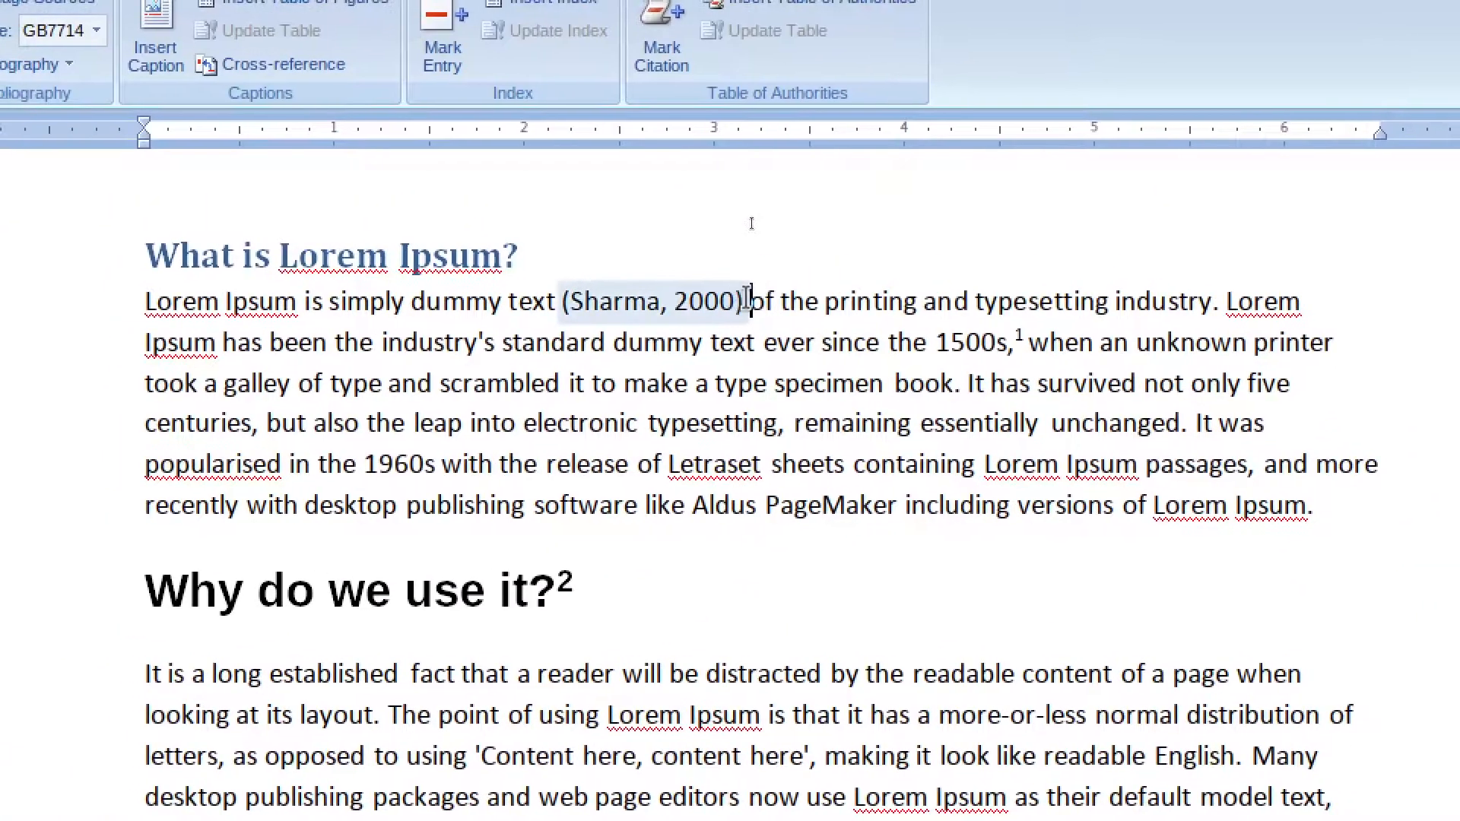
key("BackSpace")
key("BackSpace")
key("BackSpace")
key("BackSpace")
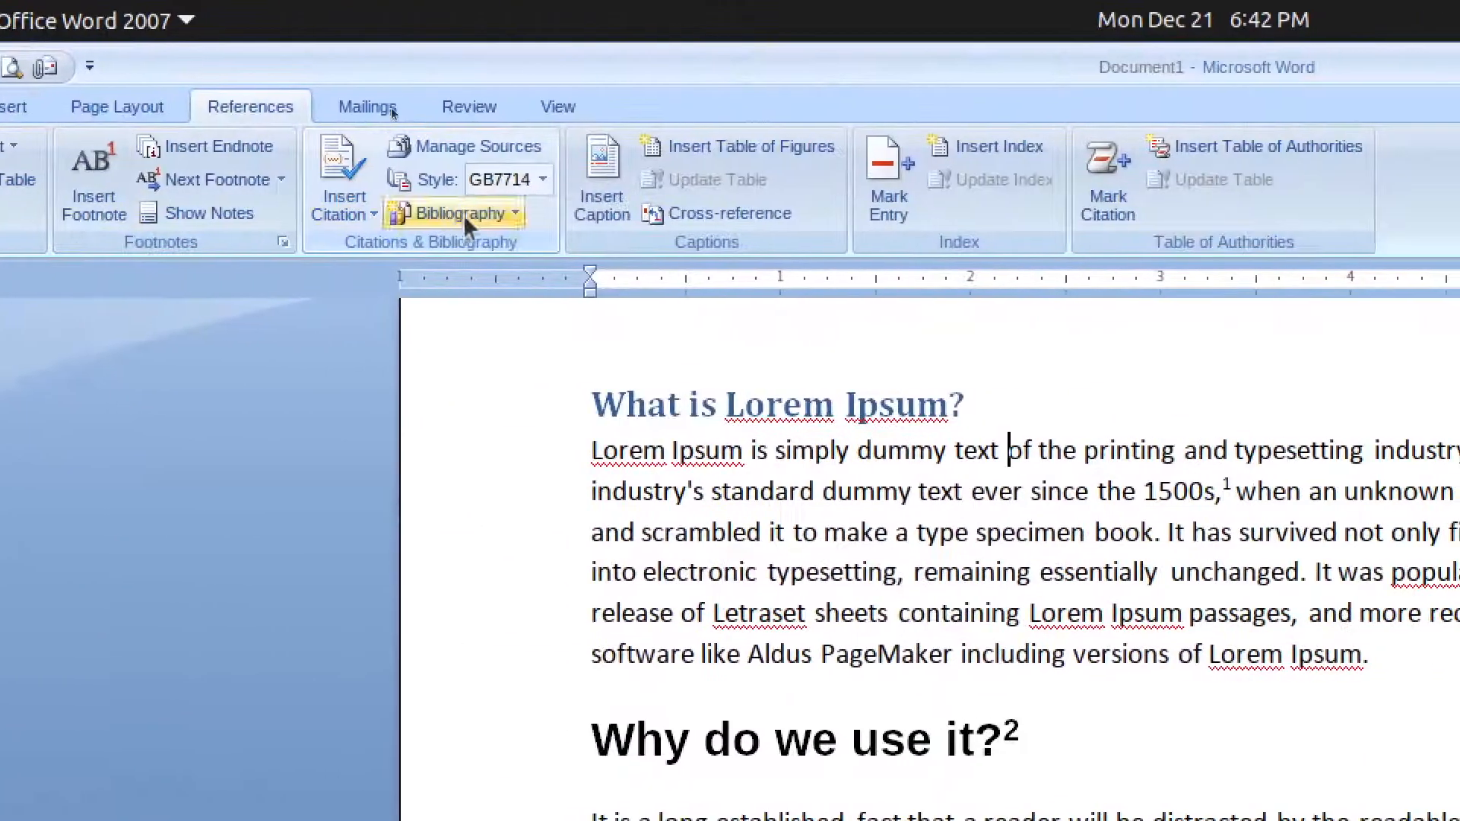
- Choose the ISO 690 - Numerical Reference style and cite the Jungle Book source after 'dummy text'
left_click(491, 179)
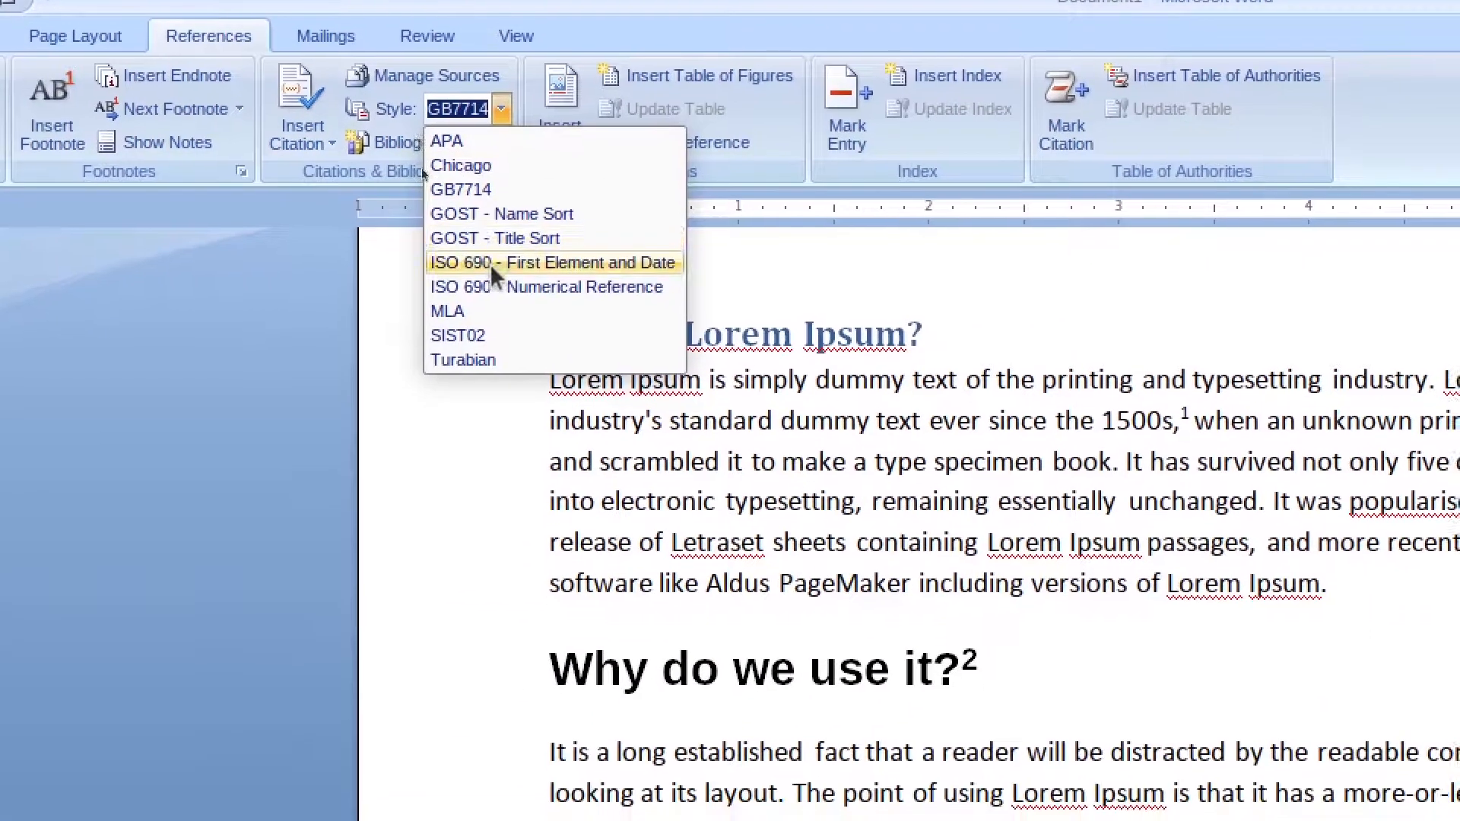
left_click(492, 276)
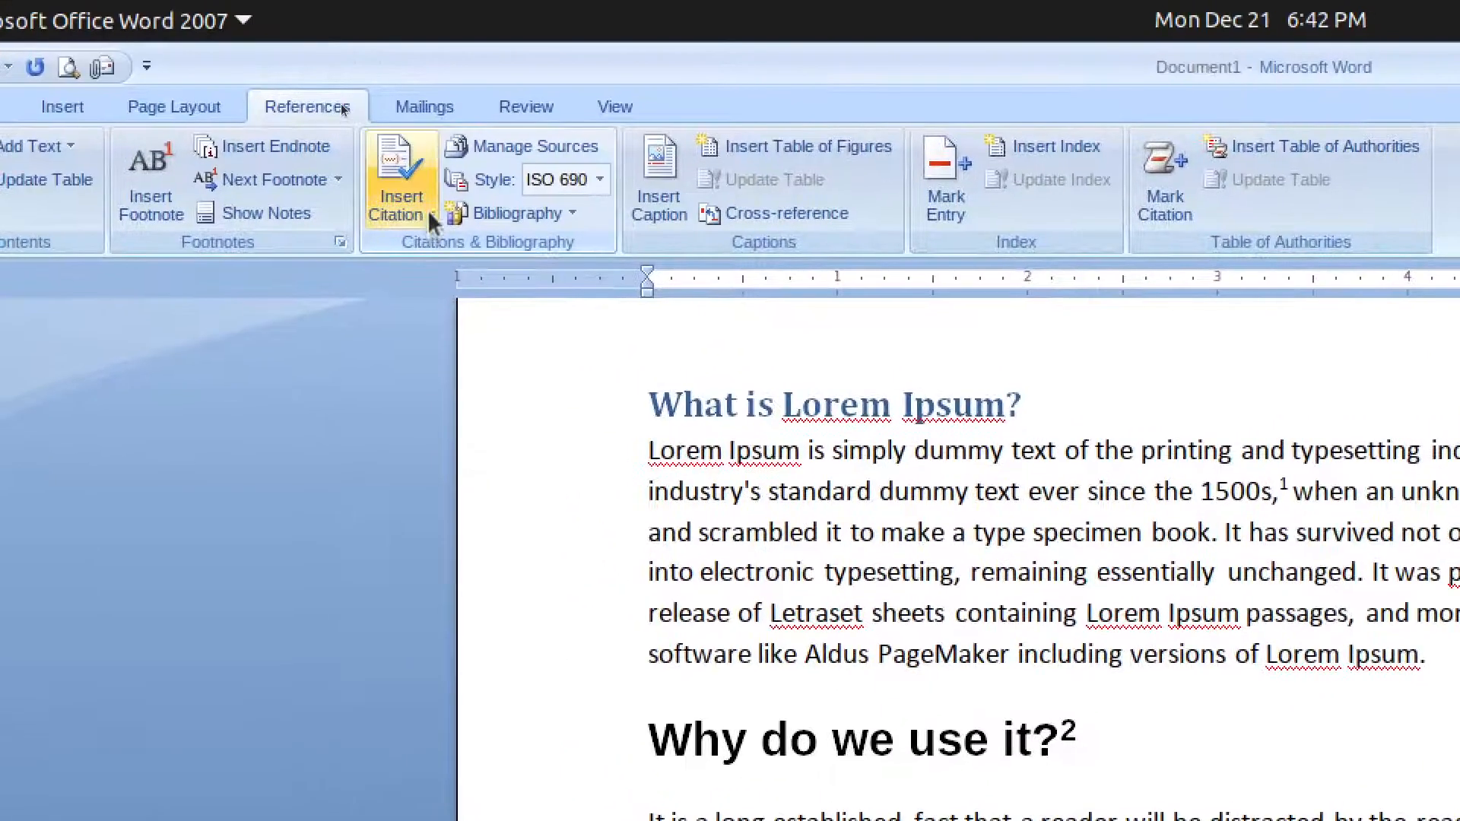
left_click(298, 122)
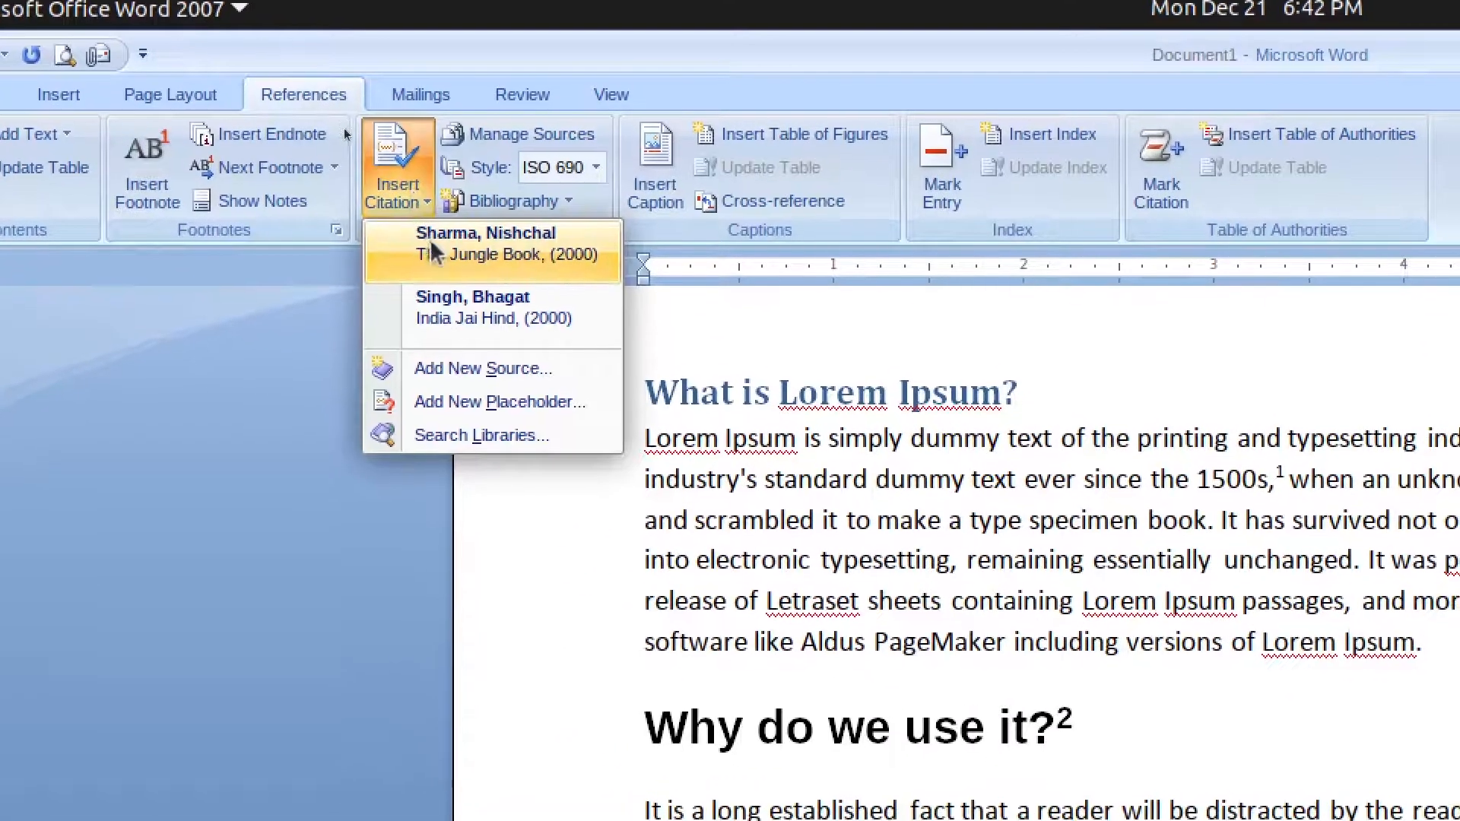
left_click(430, 251)
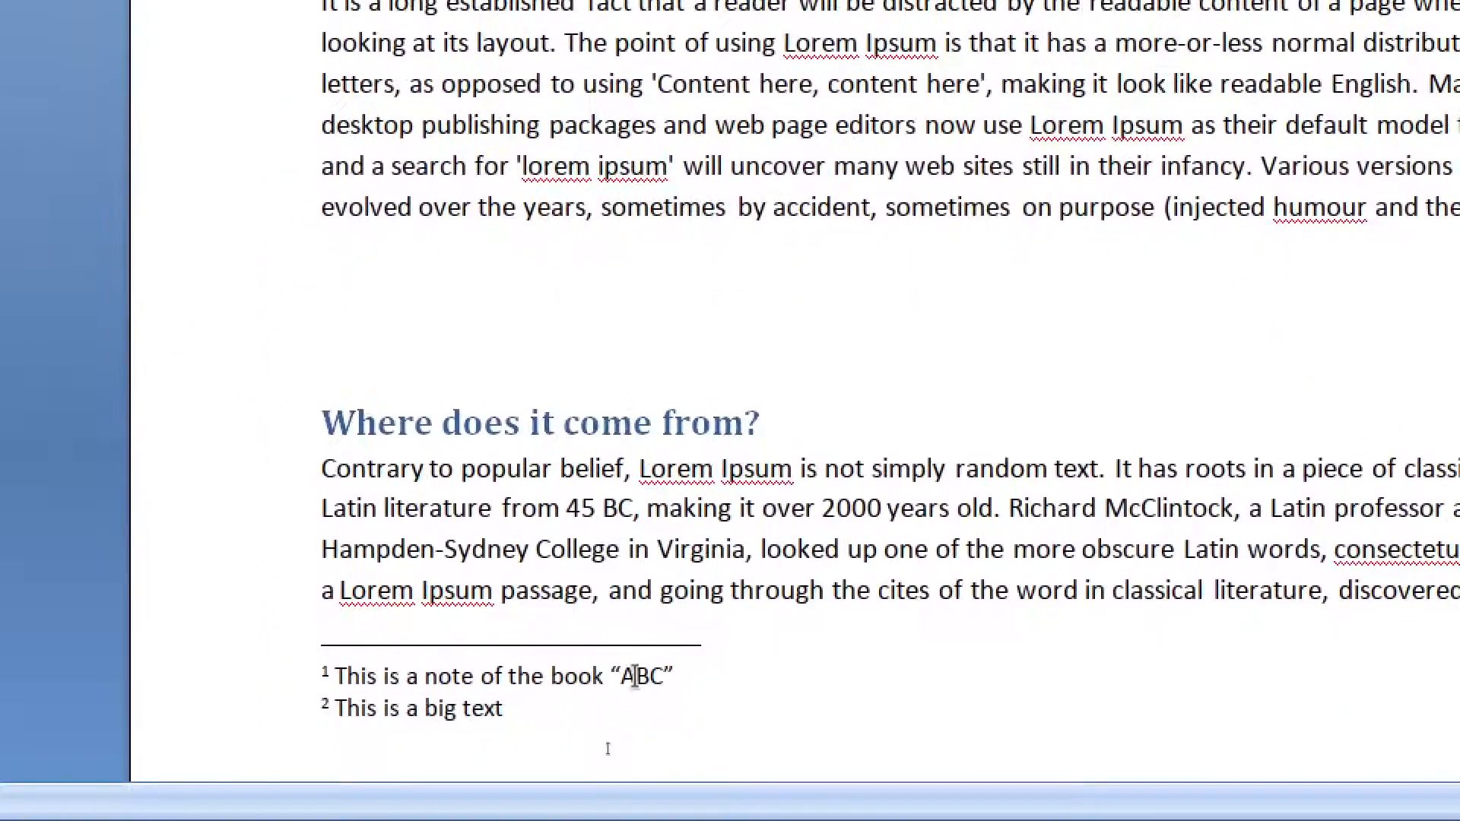
scroll(635, 676, "down", 15)
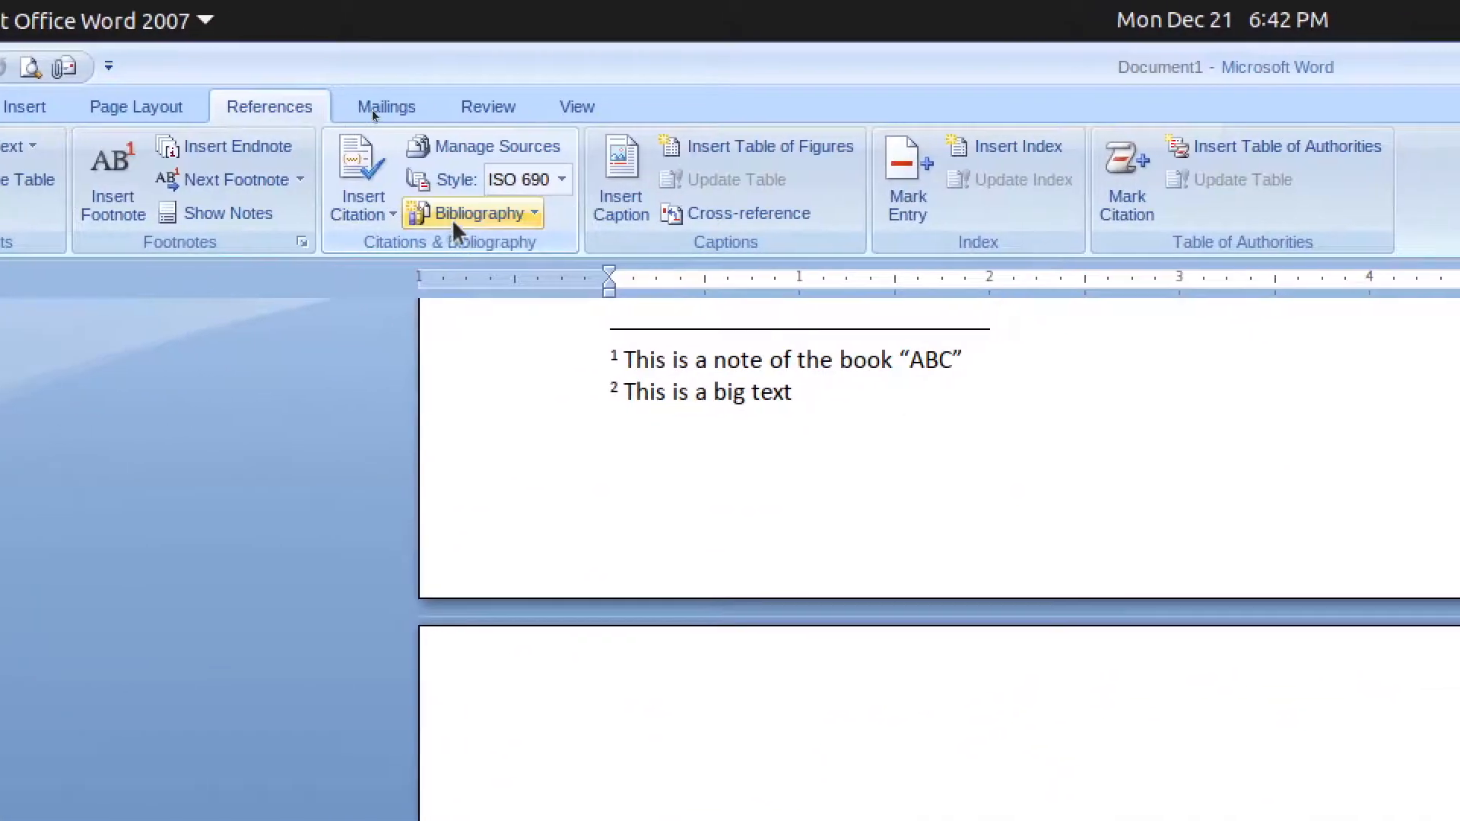
- Insert the Bibliography gallery item at the document's end, listing both sources, then scroll back to the top
left_click(453, 220)
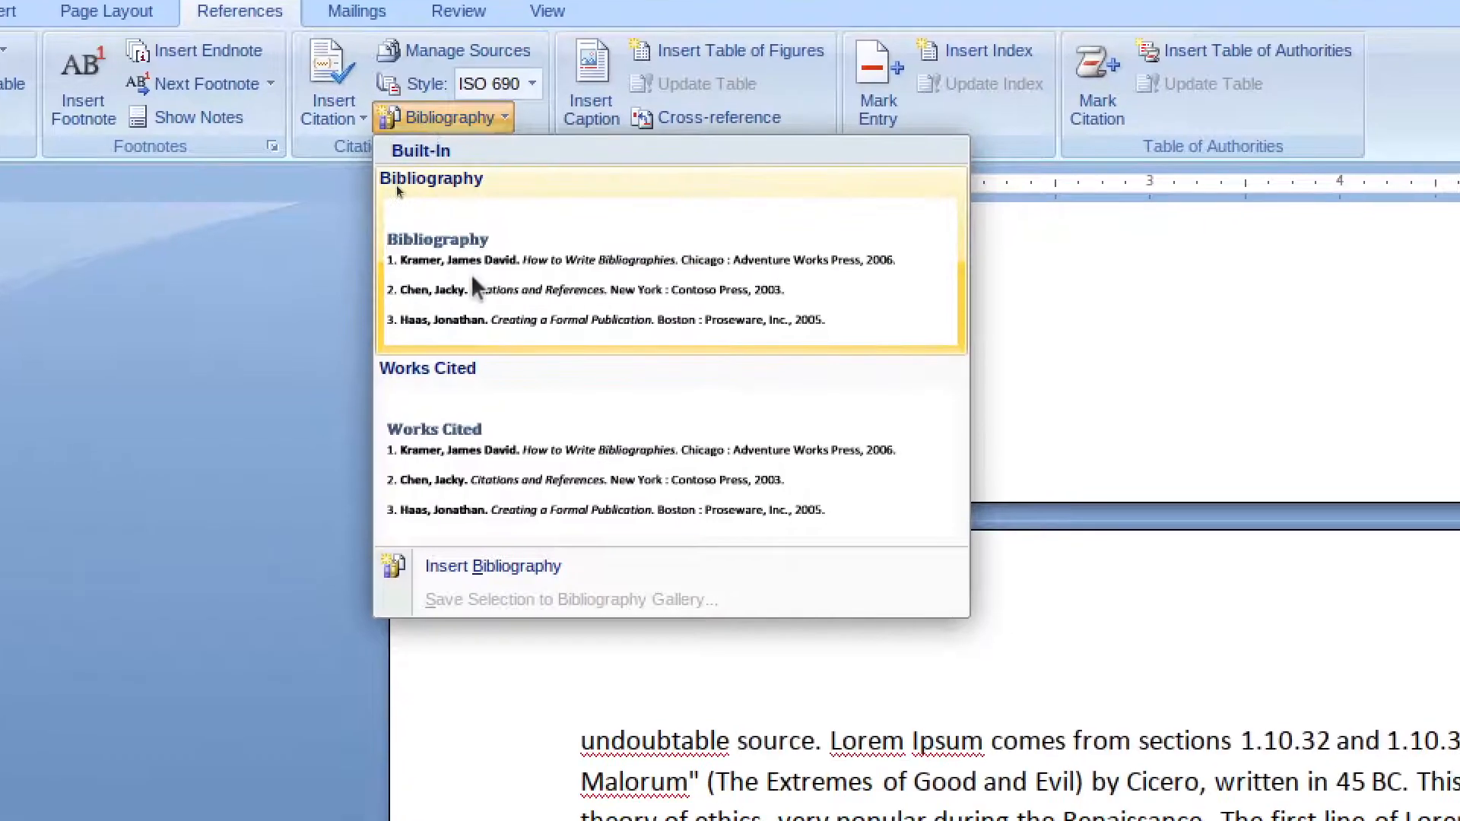
left_click(502, 369)
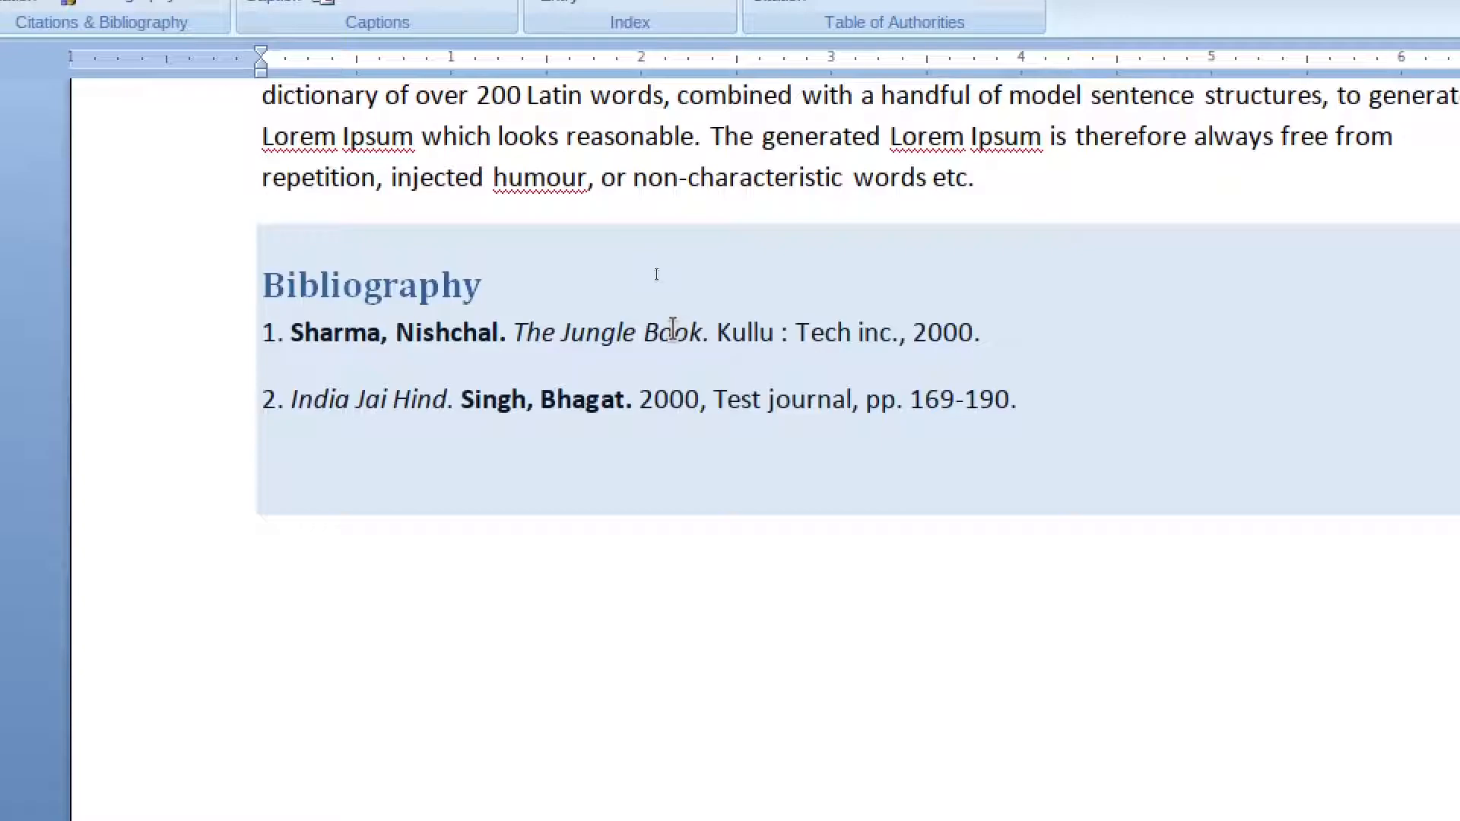
scroll(673, 328, "up", 20)
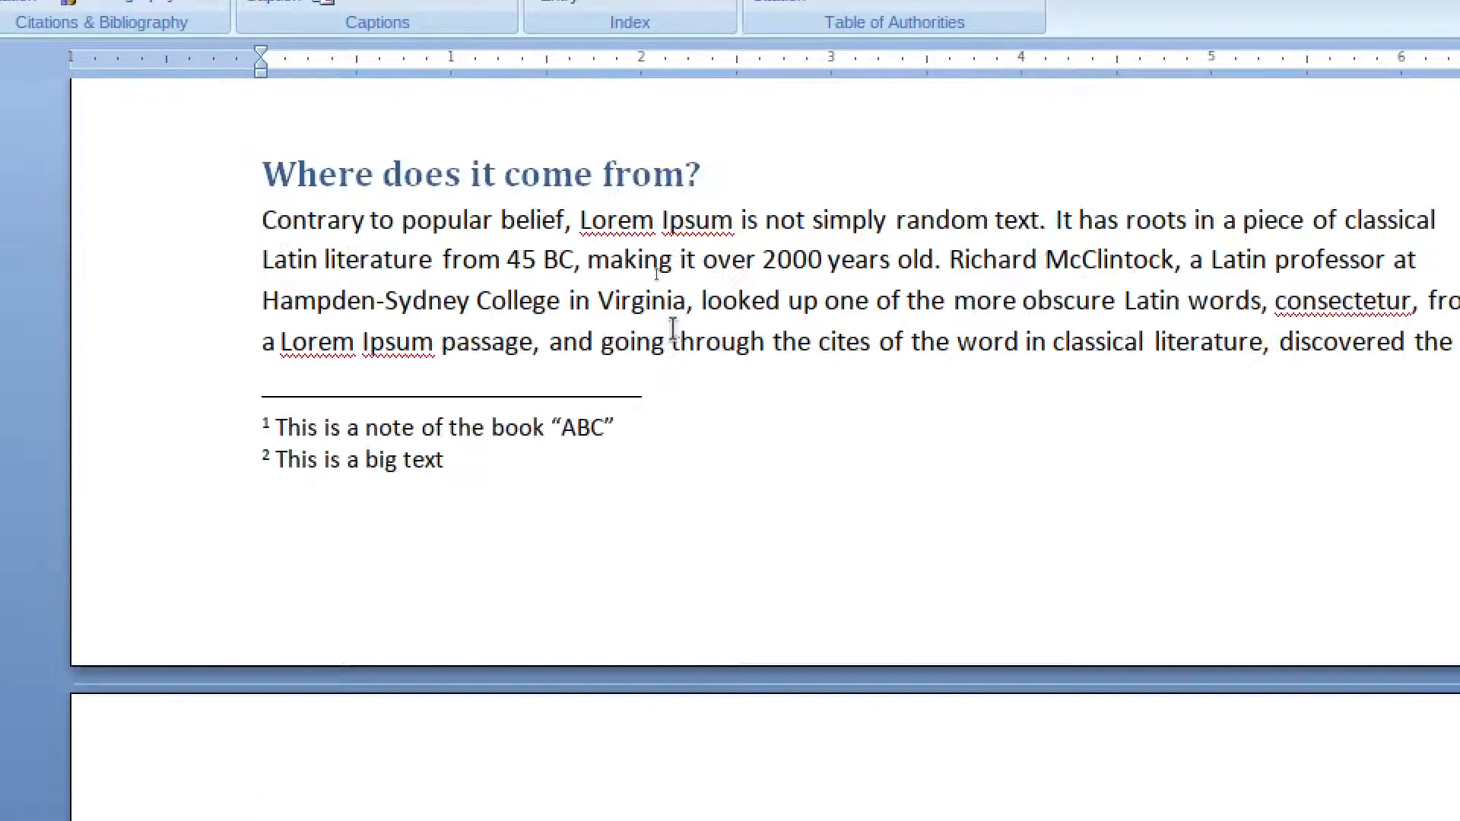
scroll(673, 329, "up", 4)
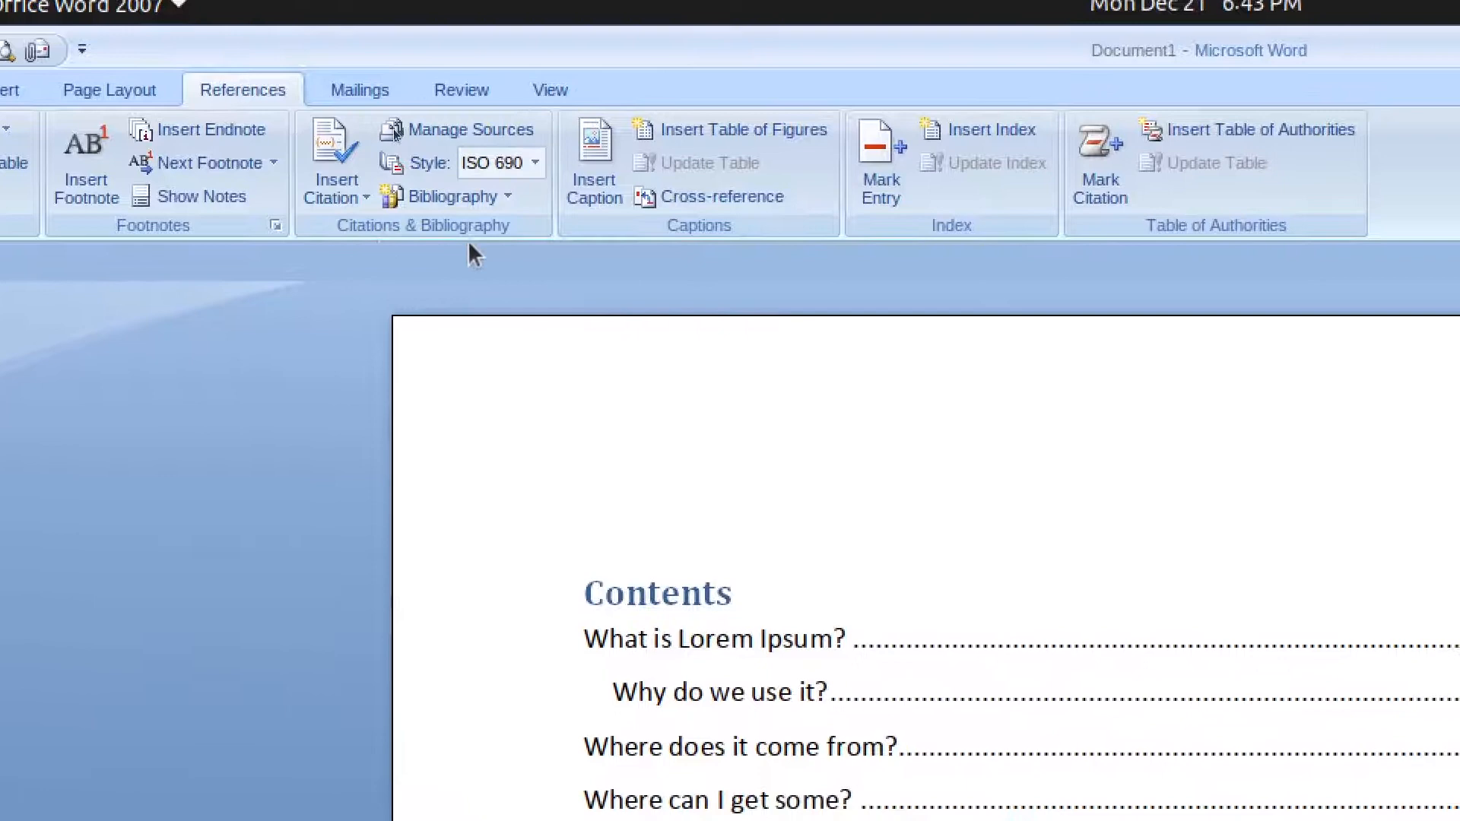
- Browse the Mailings and Review tabs to reach the View tab, then switch off desktop Zoom
left_click(359, 90)
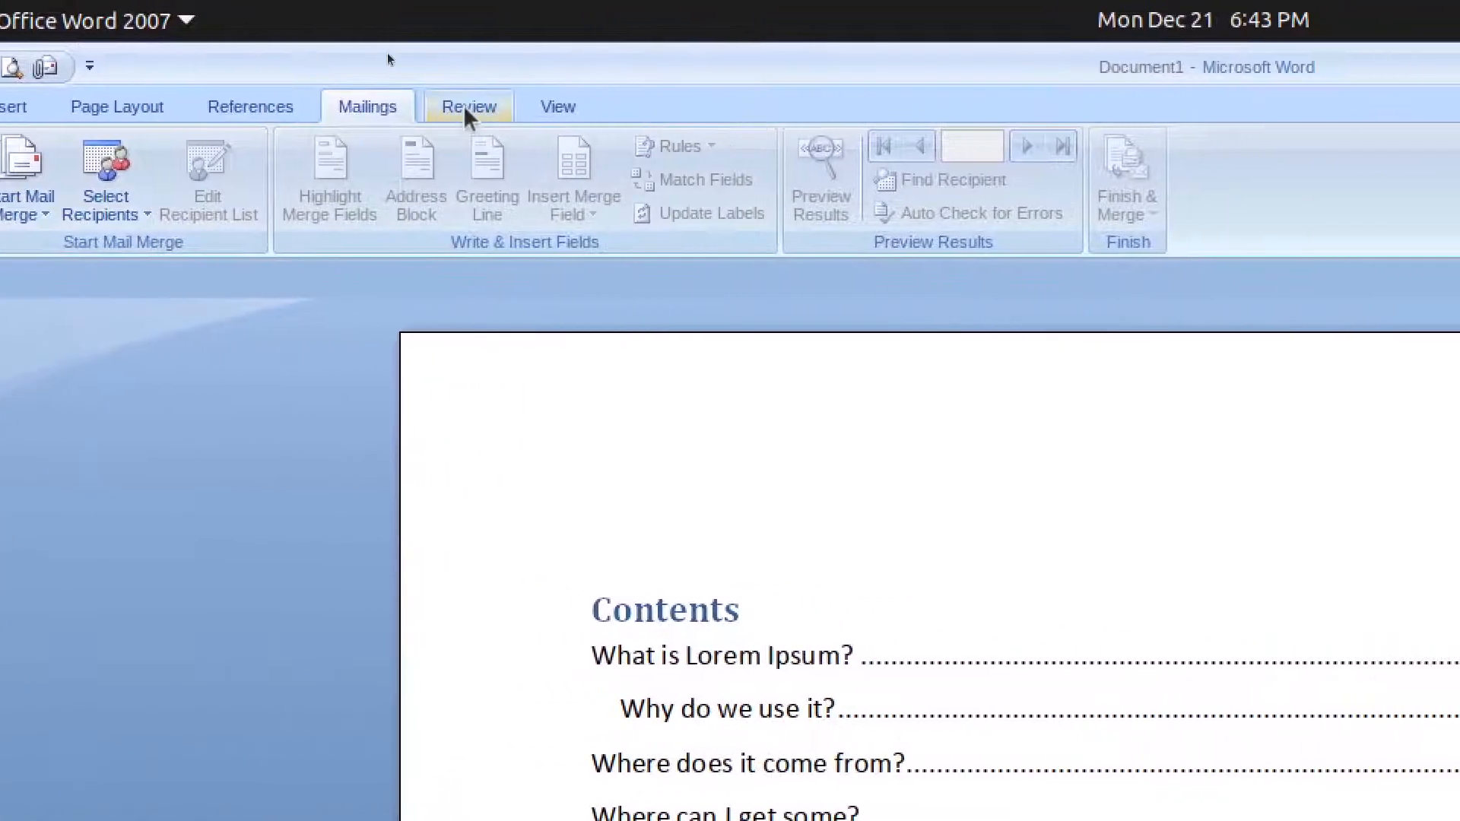
left_click(464, 108)
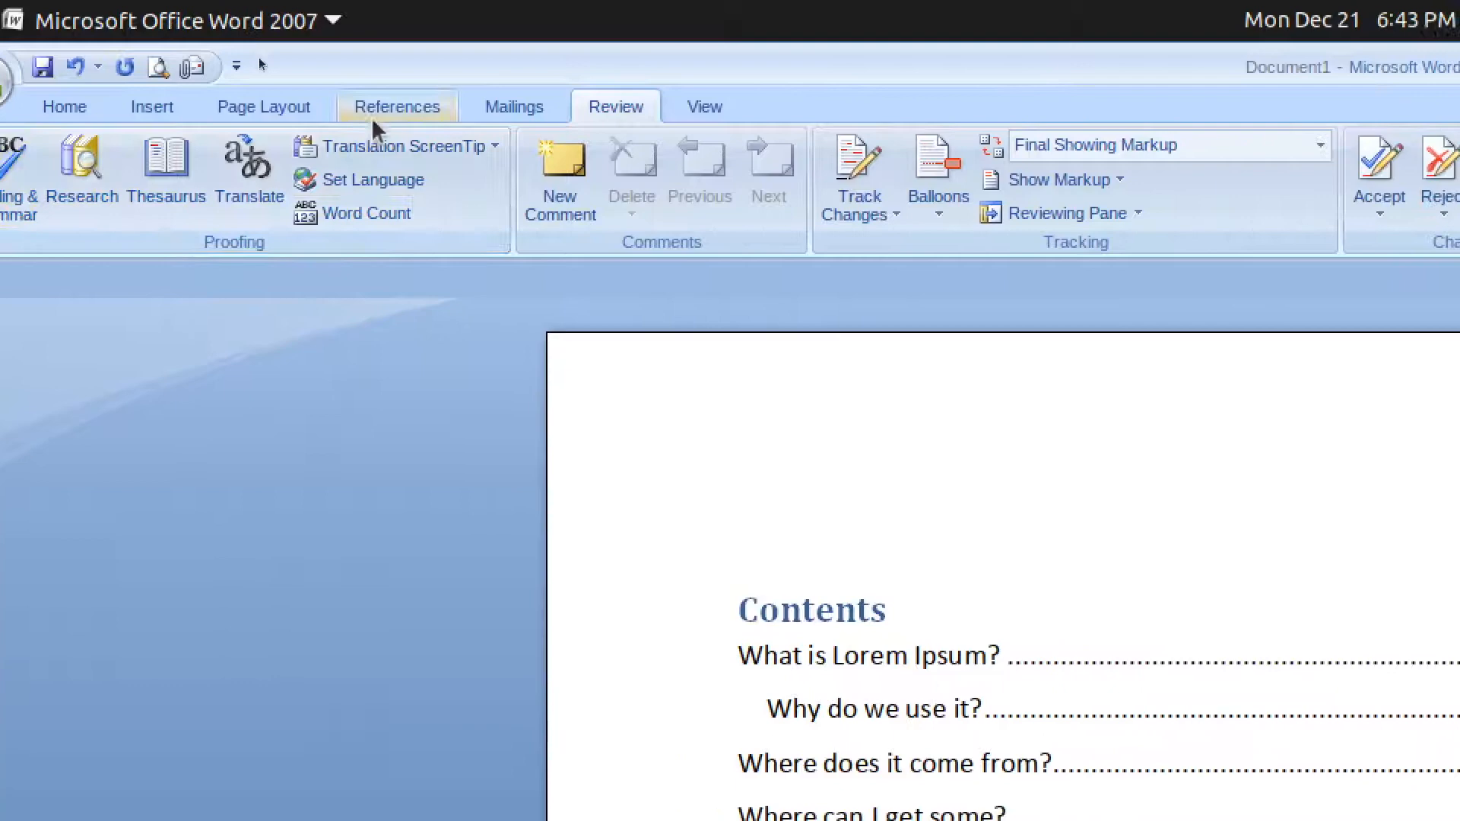
left_click(699, 108)
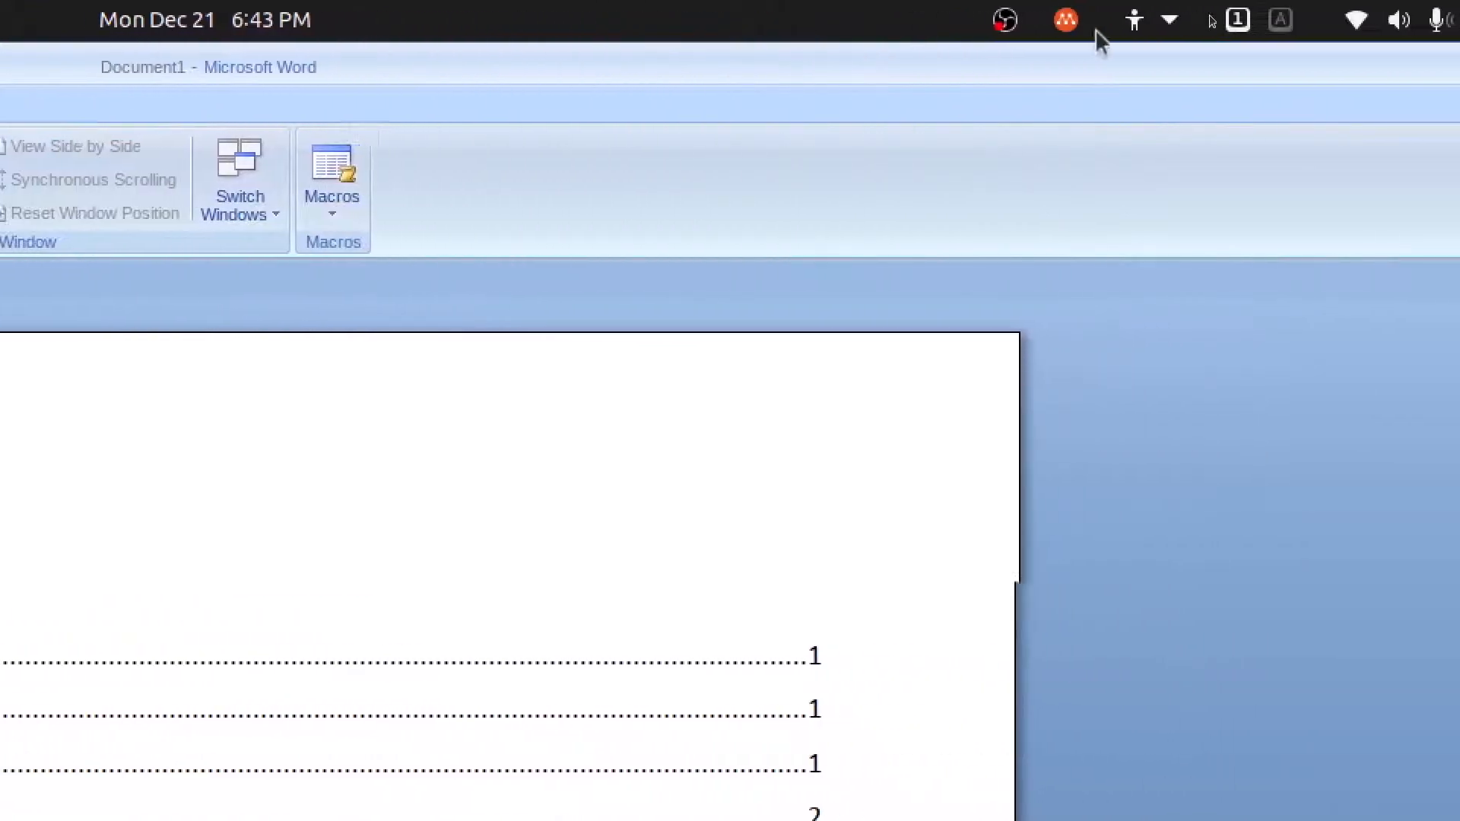
left_click(1261, 20)
left_click(1146, 179)
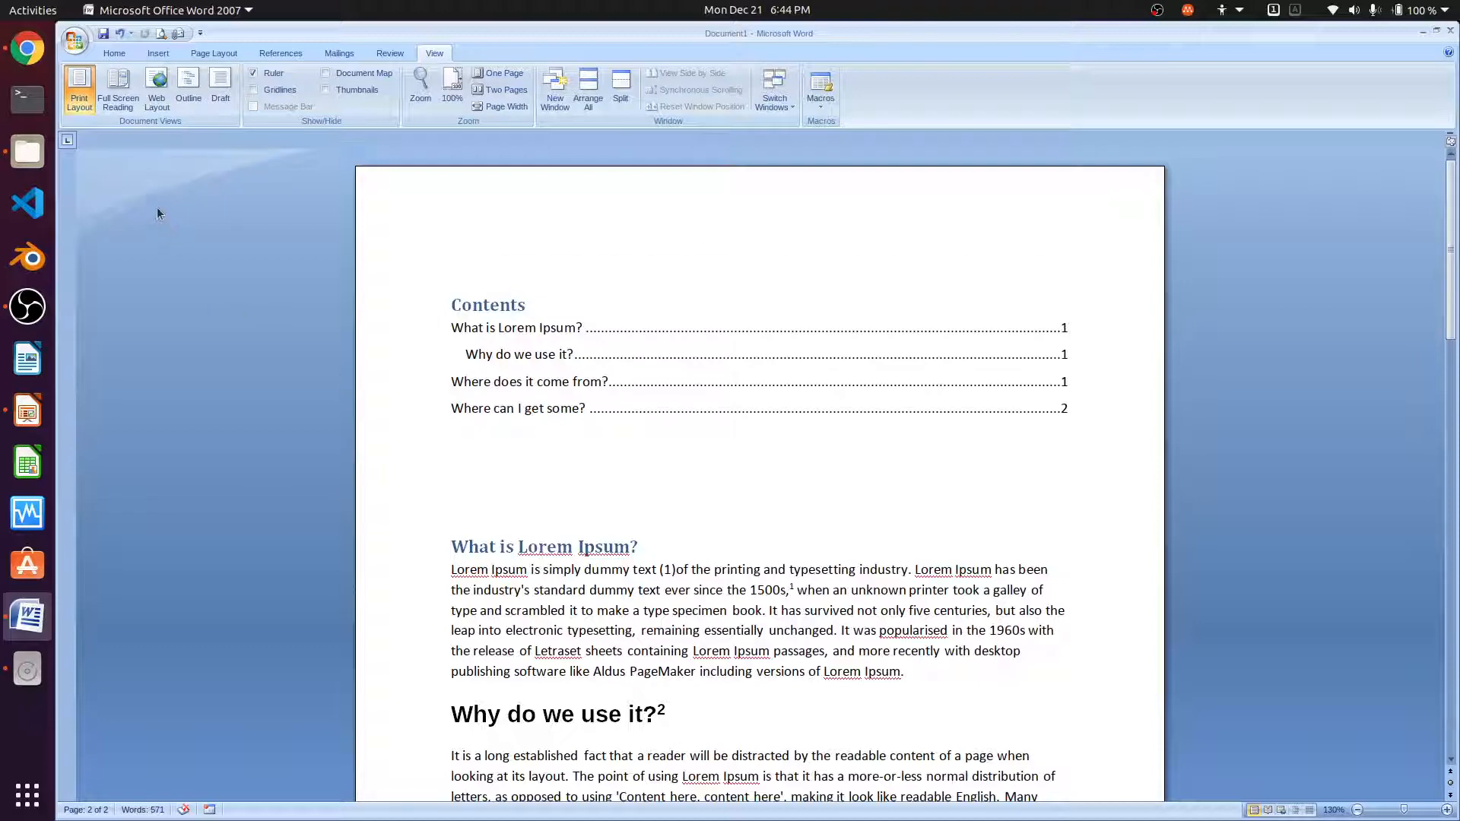
left_click(121, 100)
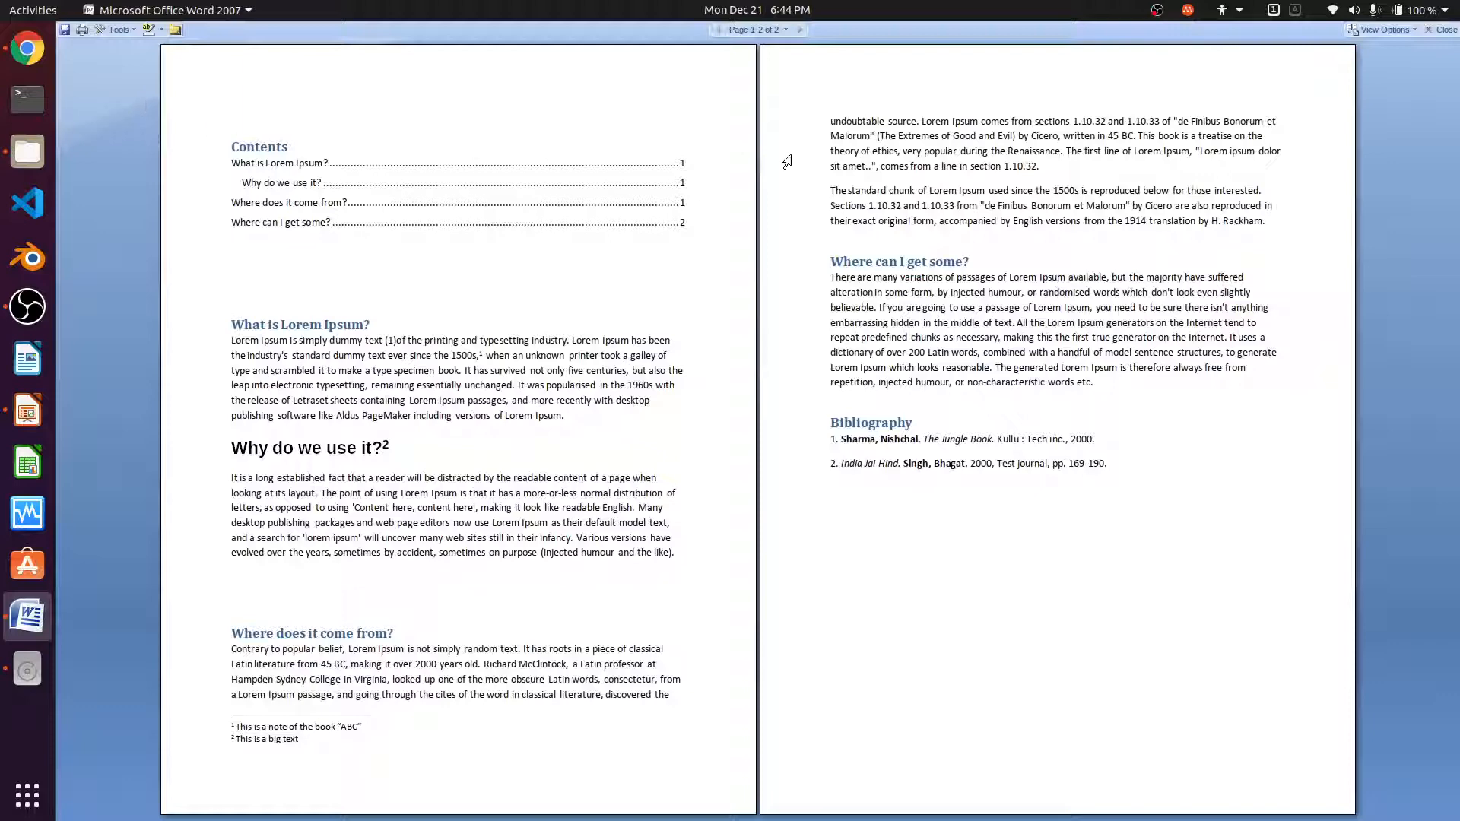
left_click(1436, 34)
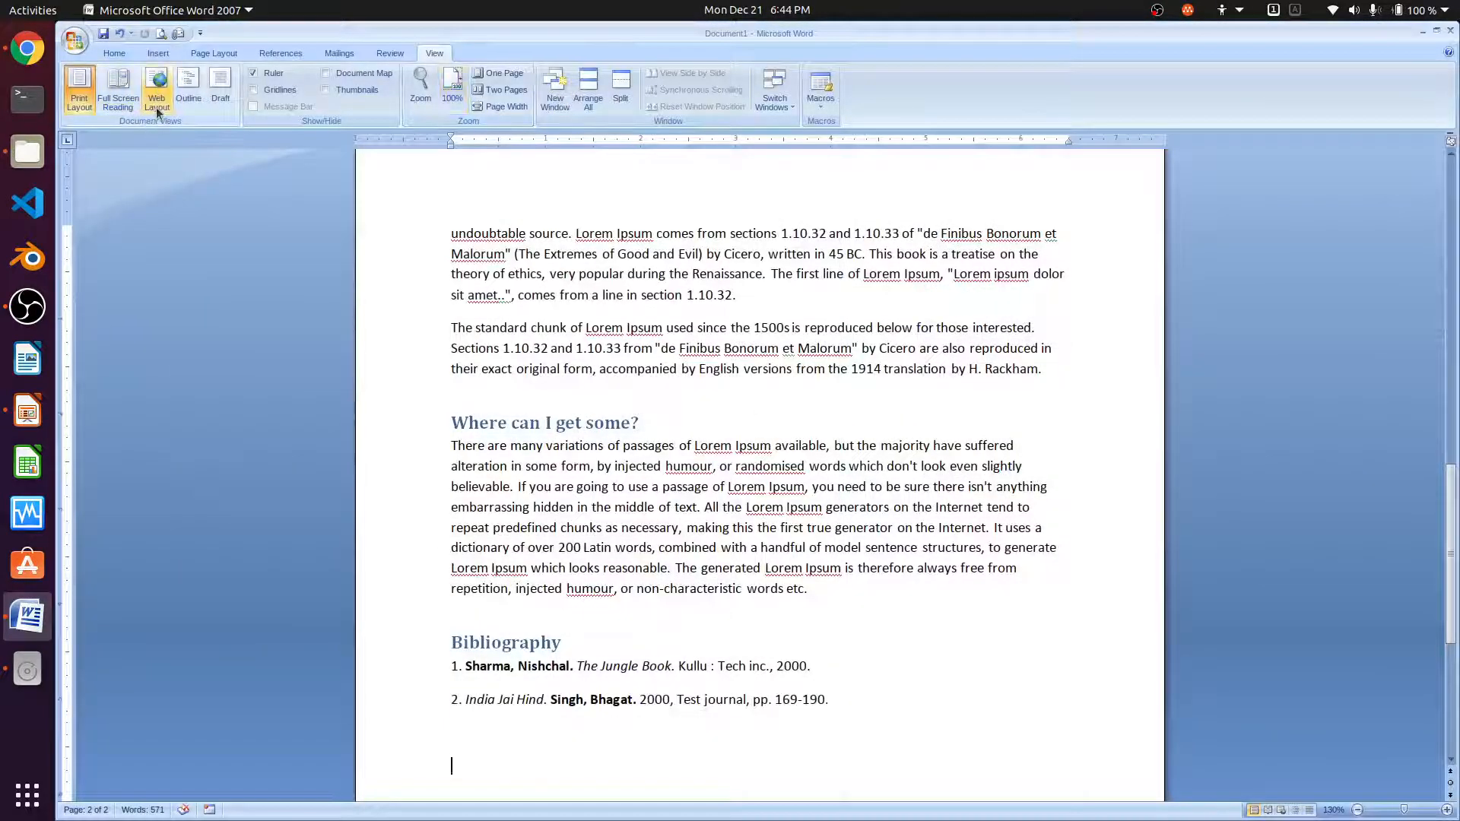
left_click(157, 107)
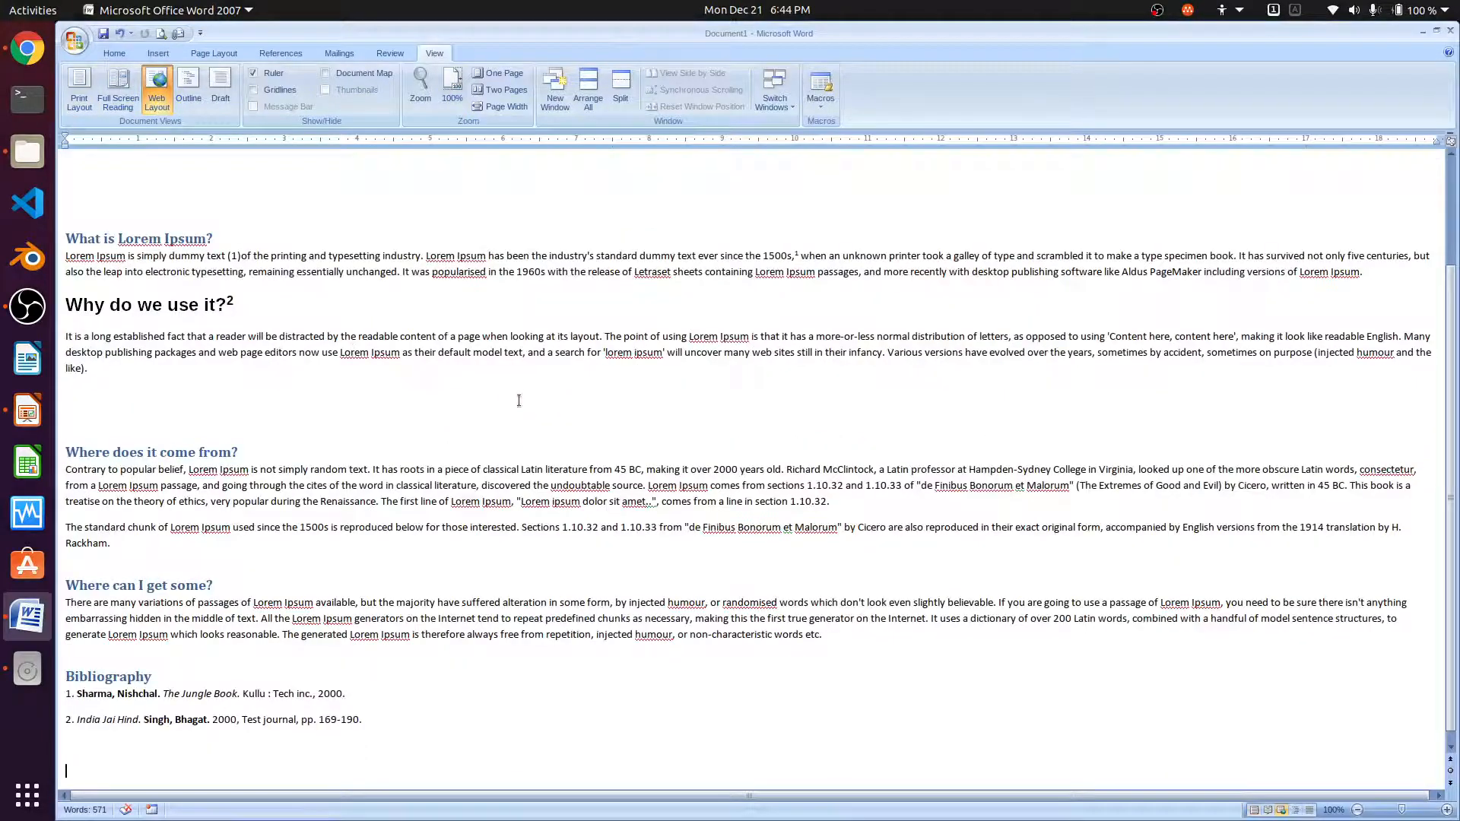
scroll(306, 384, "up", 3)
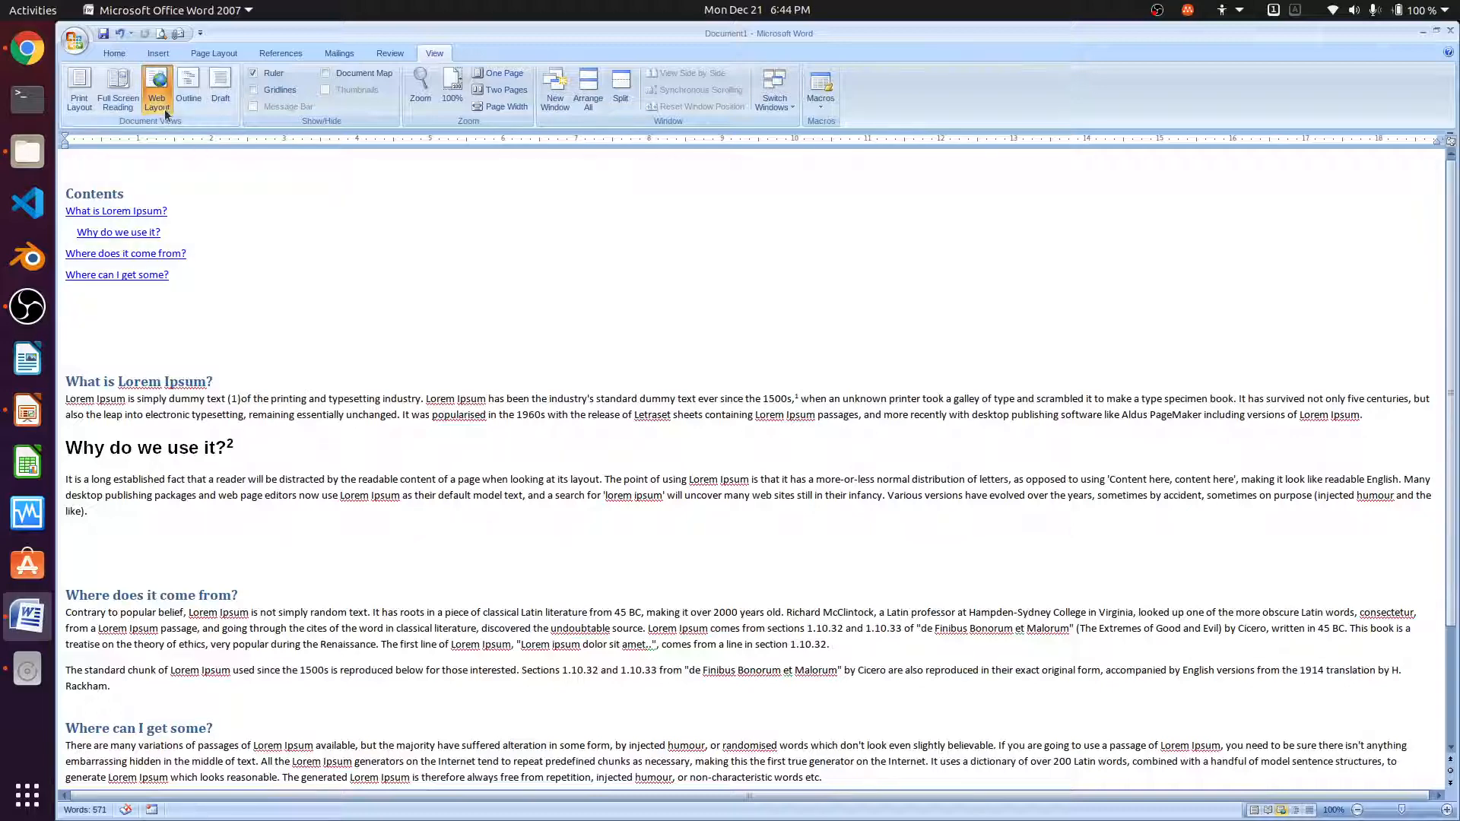
left_click(183, 101)
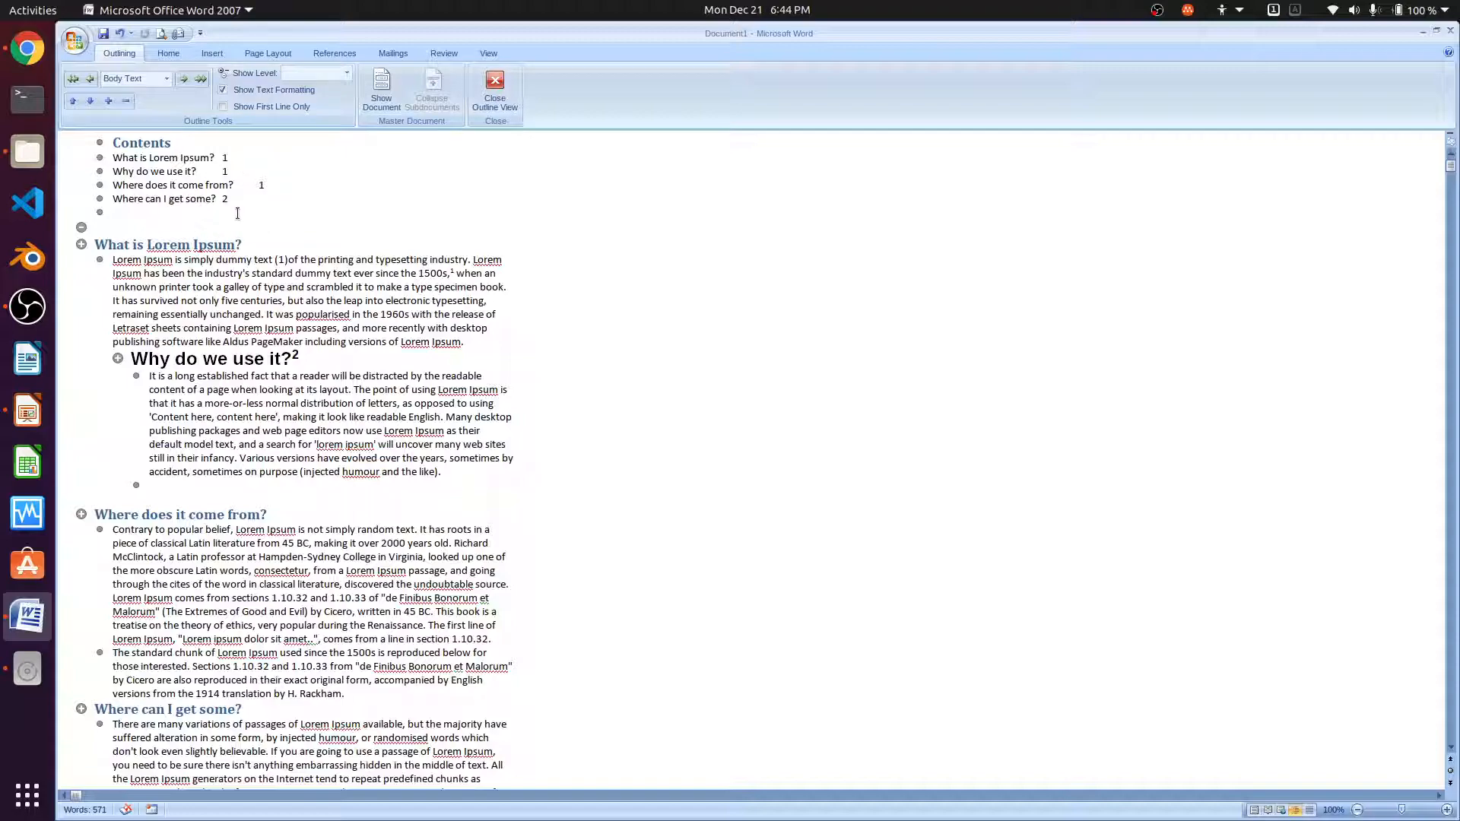
scroll(394, 306, "down", 10)
scroll(394, 307, "up", 10)
left_click(495, 90)
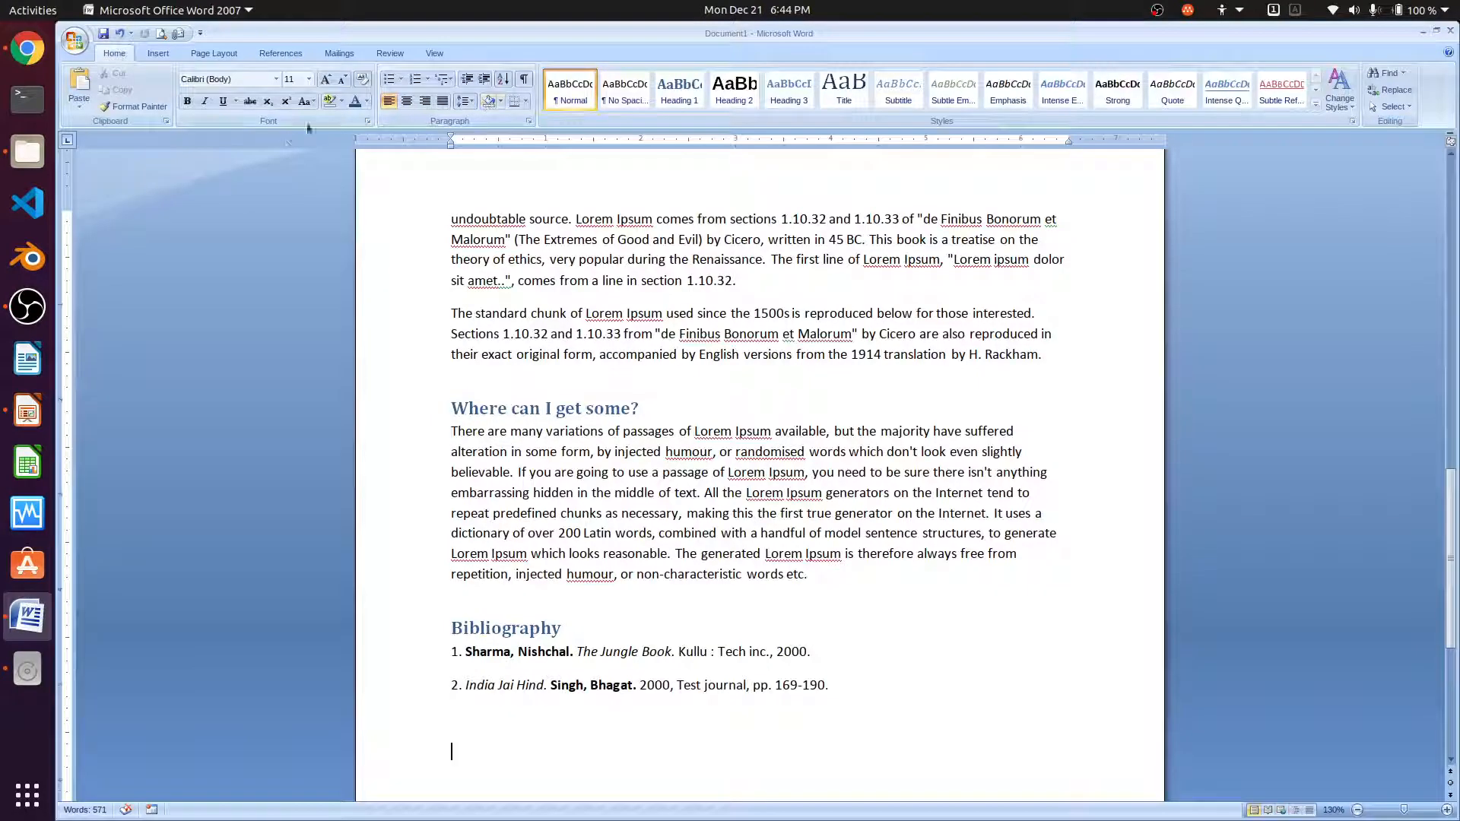
left_click(441, 53)
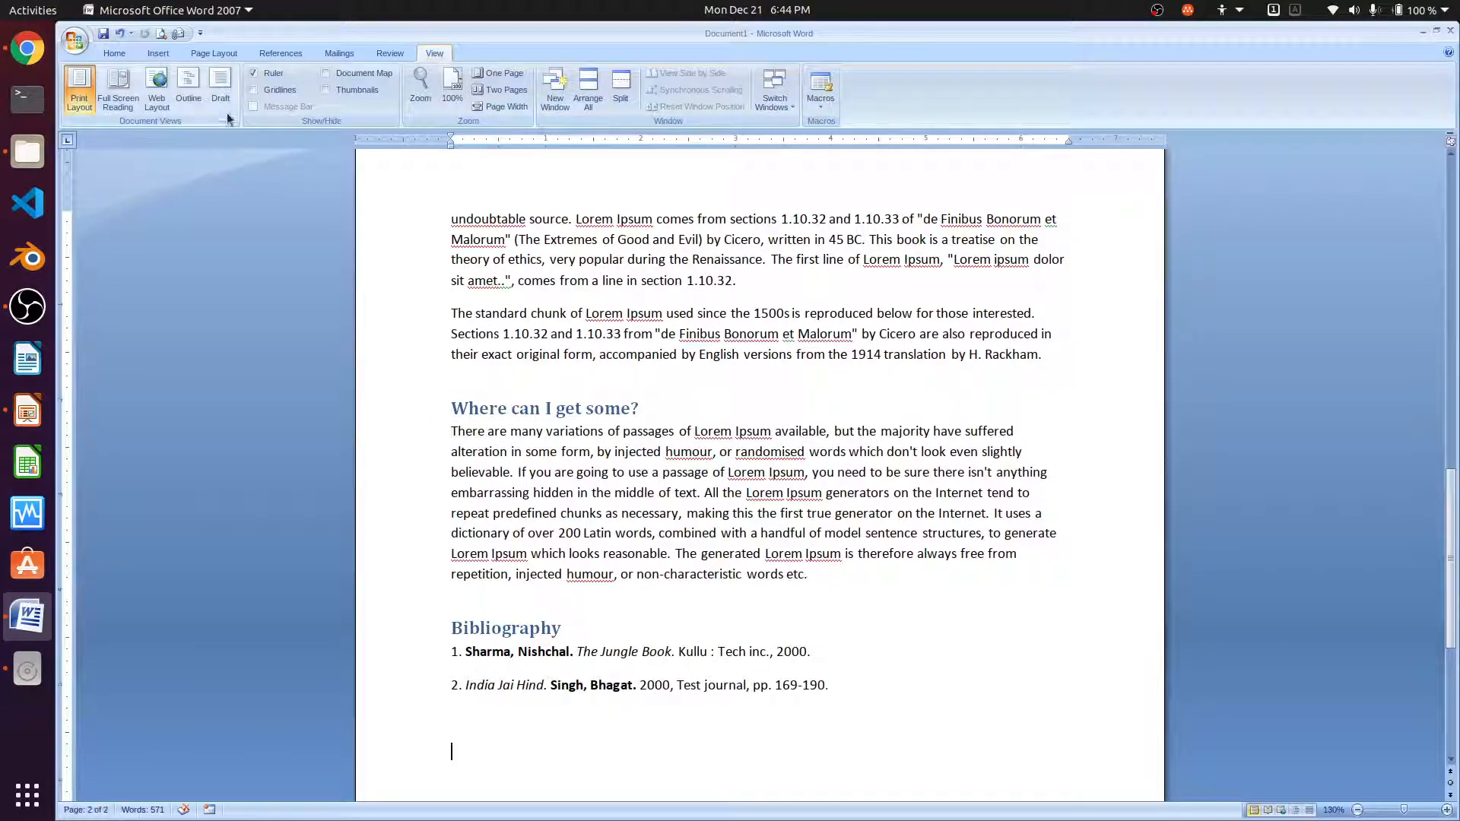
left_click(221, 101)
scroll(399, 477, "up", 10)
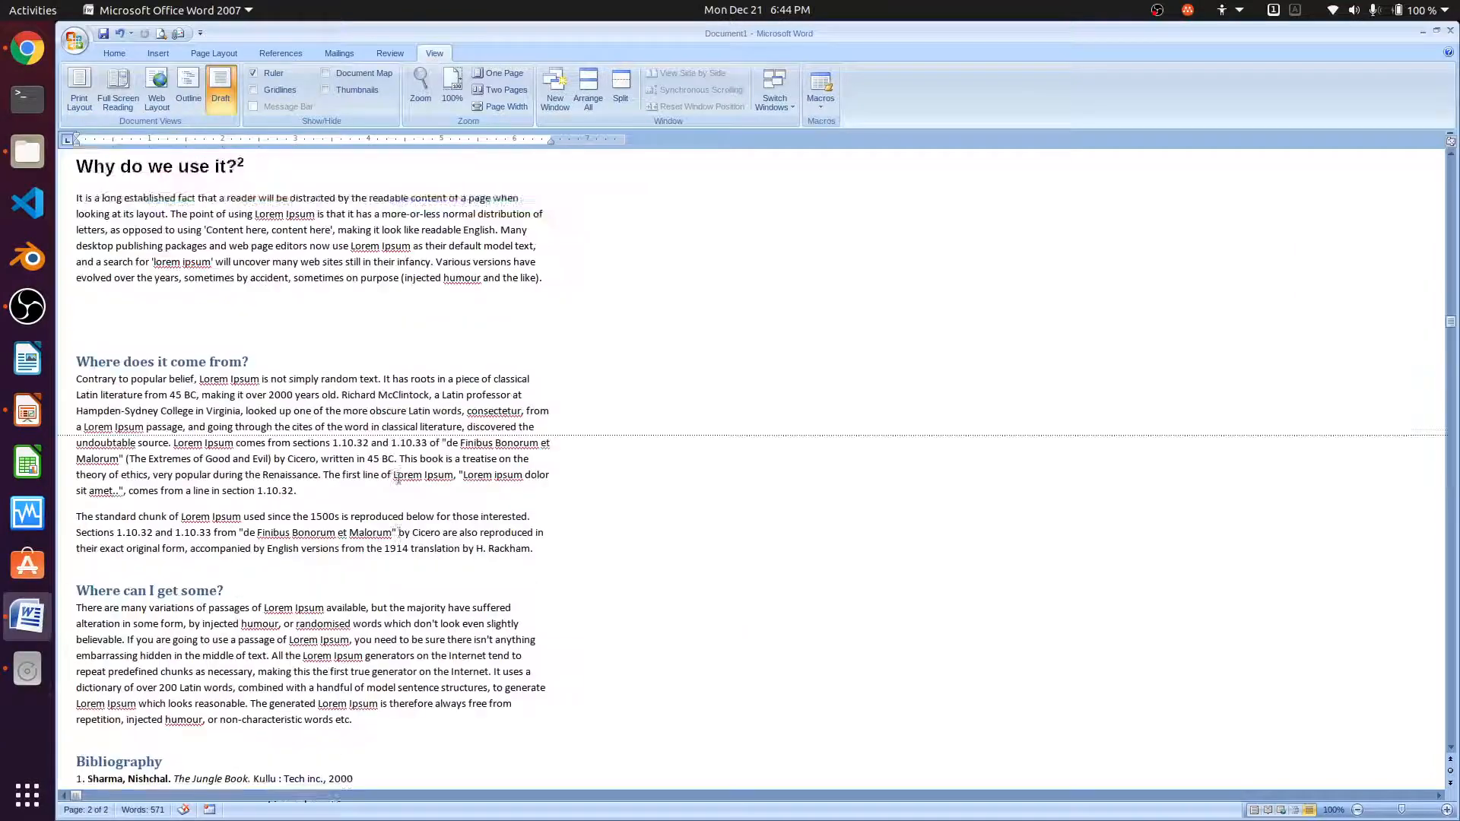
scroll(399, 477, "up", 3)
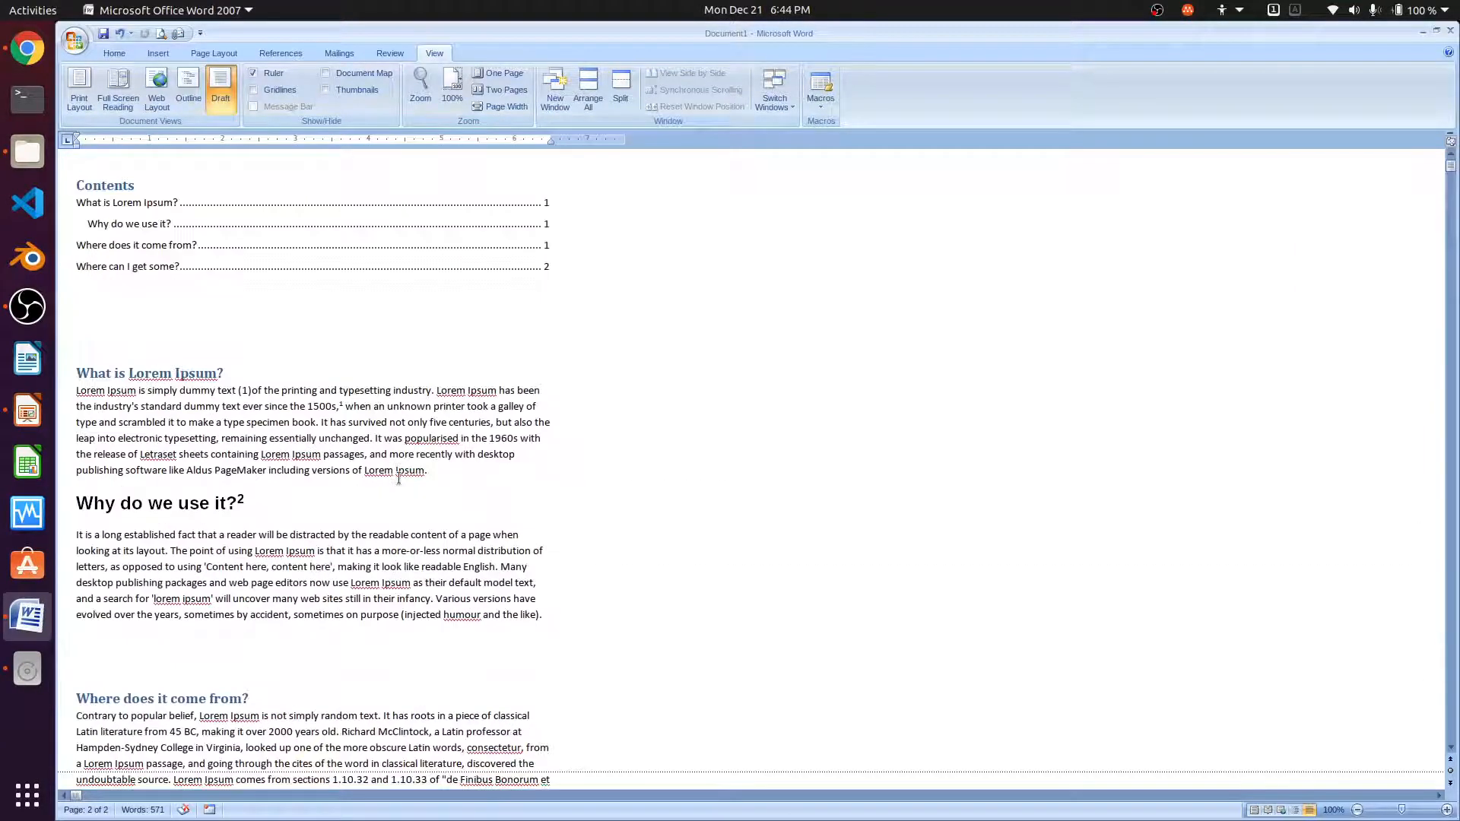
scroll(398, 477, "down", 5)
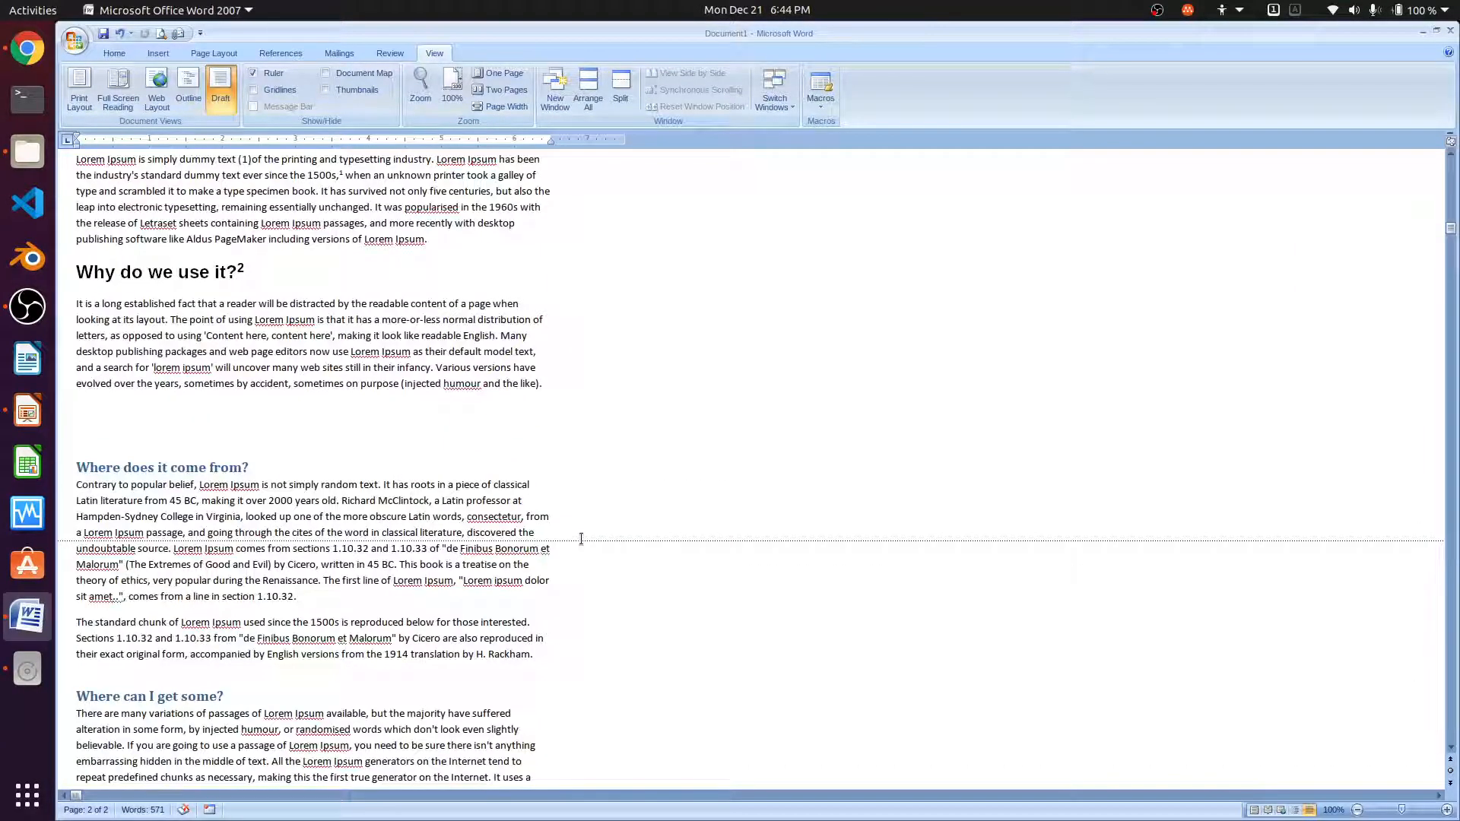
scroll(580, 540, "up", 5)
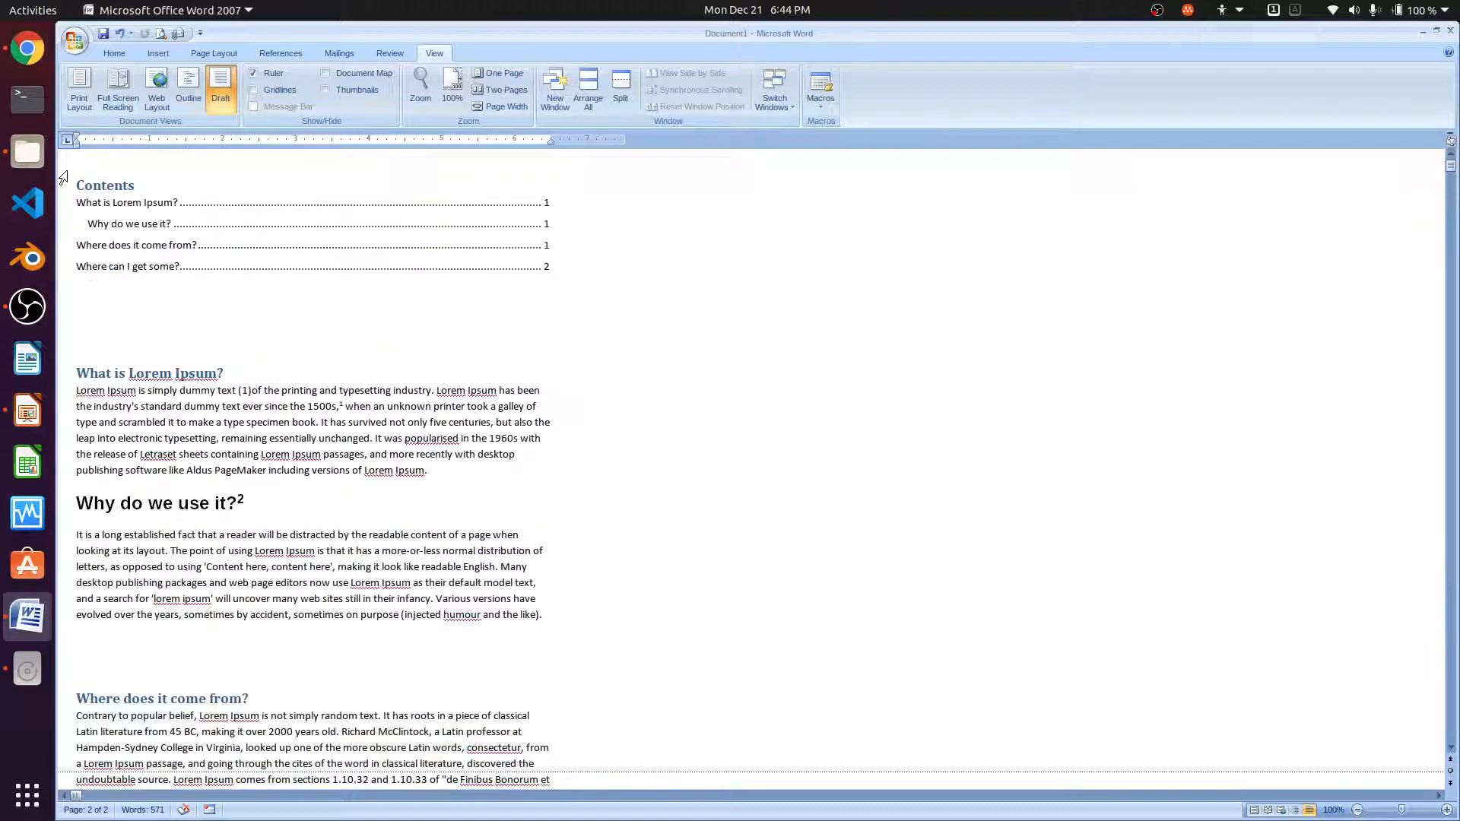
left_click(79, 90)
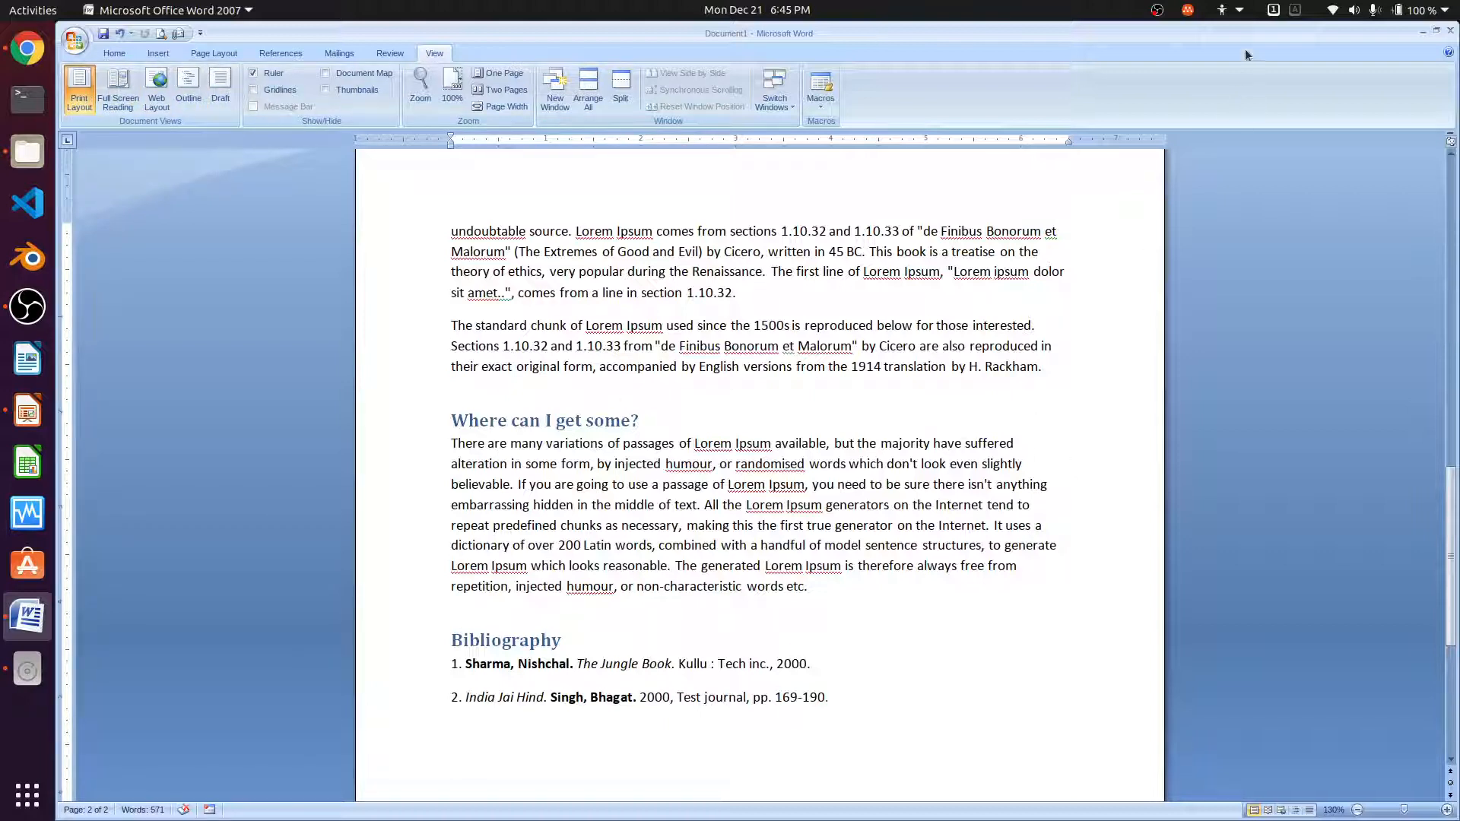
- Turn on desktop Zoom, then try Two Pages, 100%, and the Zoom dialog, cancelling it
left_click(1242, 20)
left_click(1186, 86)
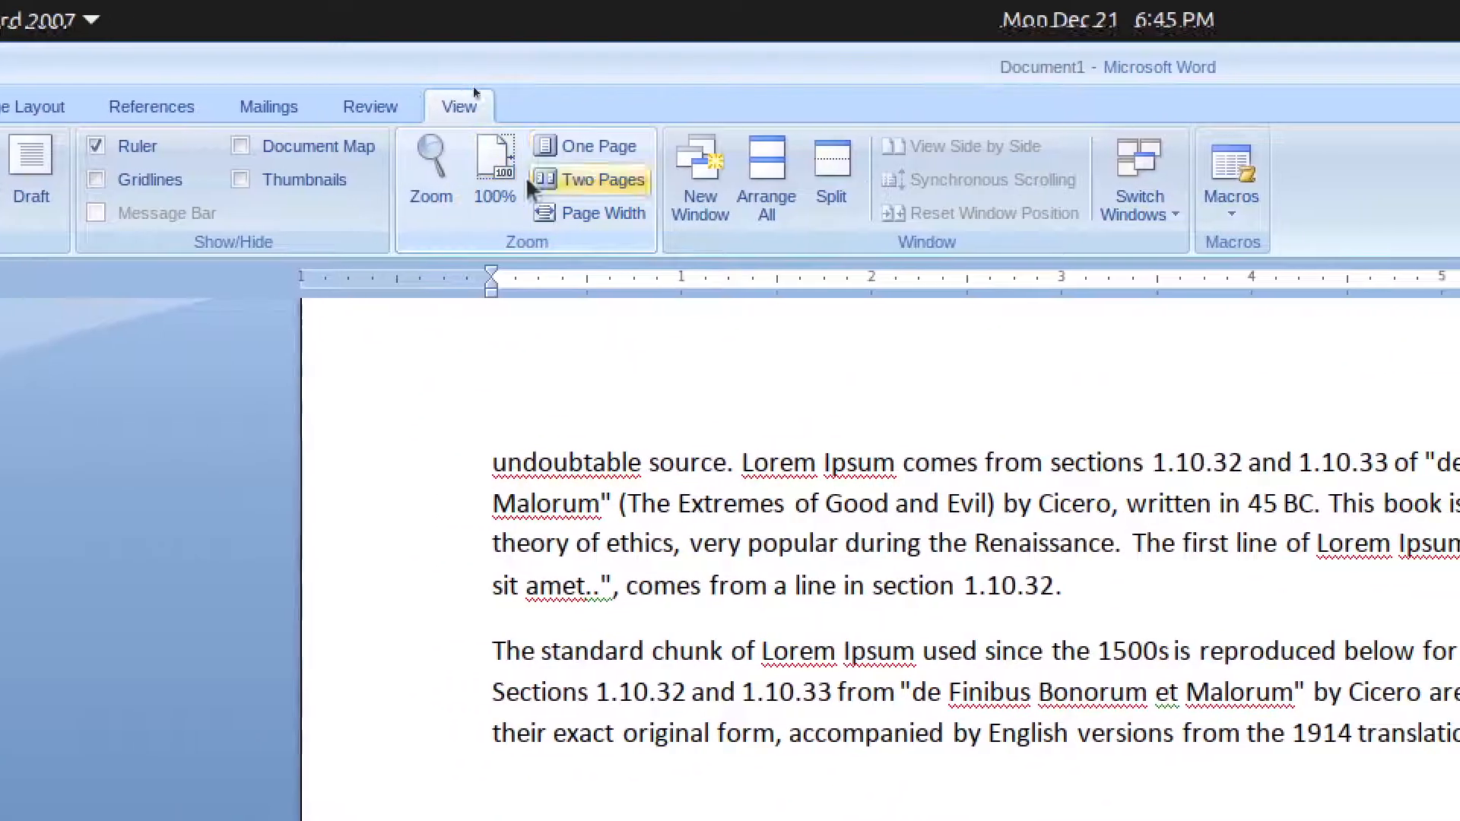
left_click(550, 183)
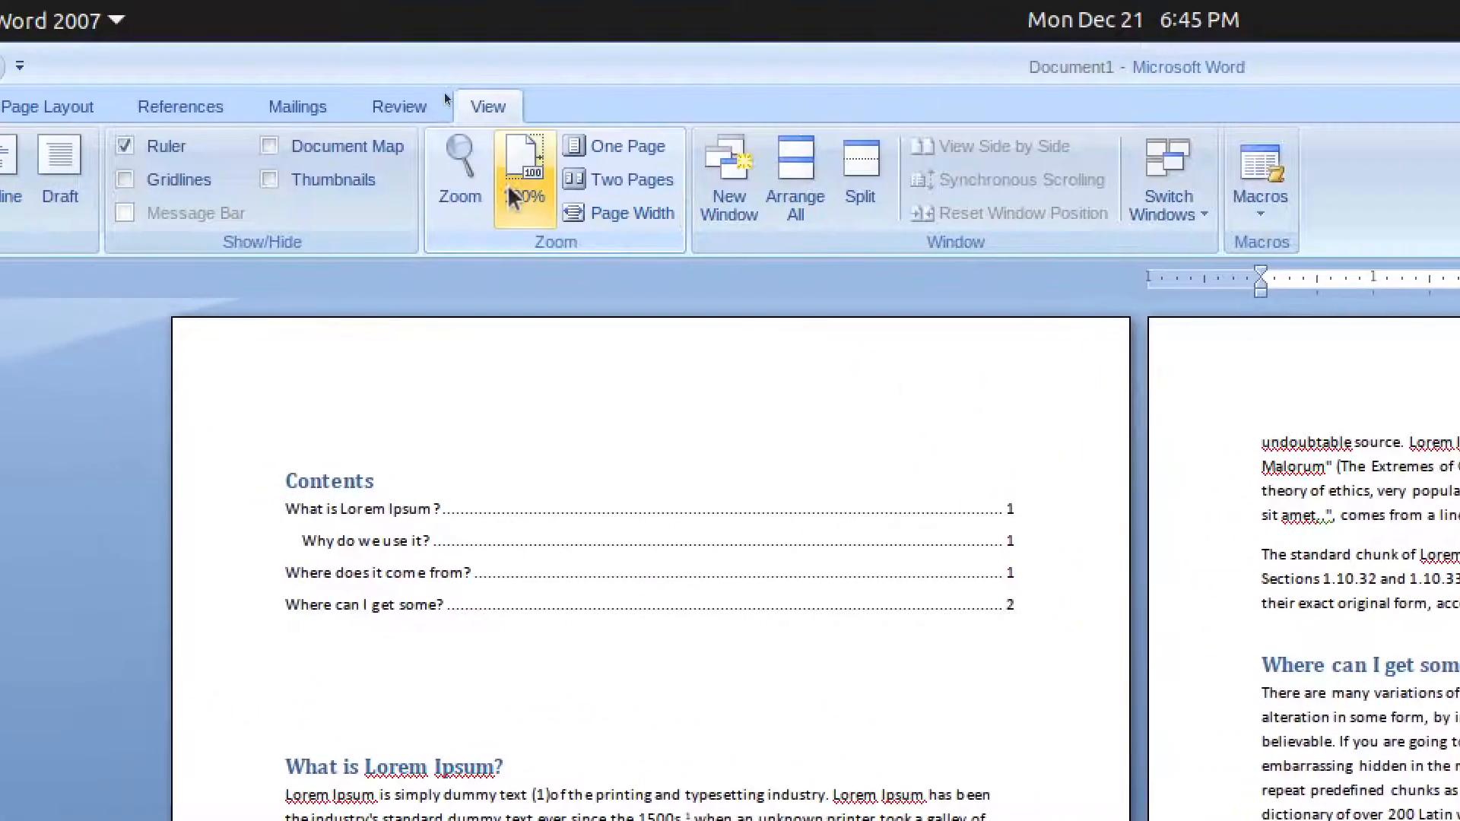
left_click(452, 183)
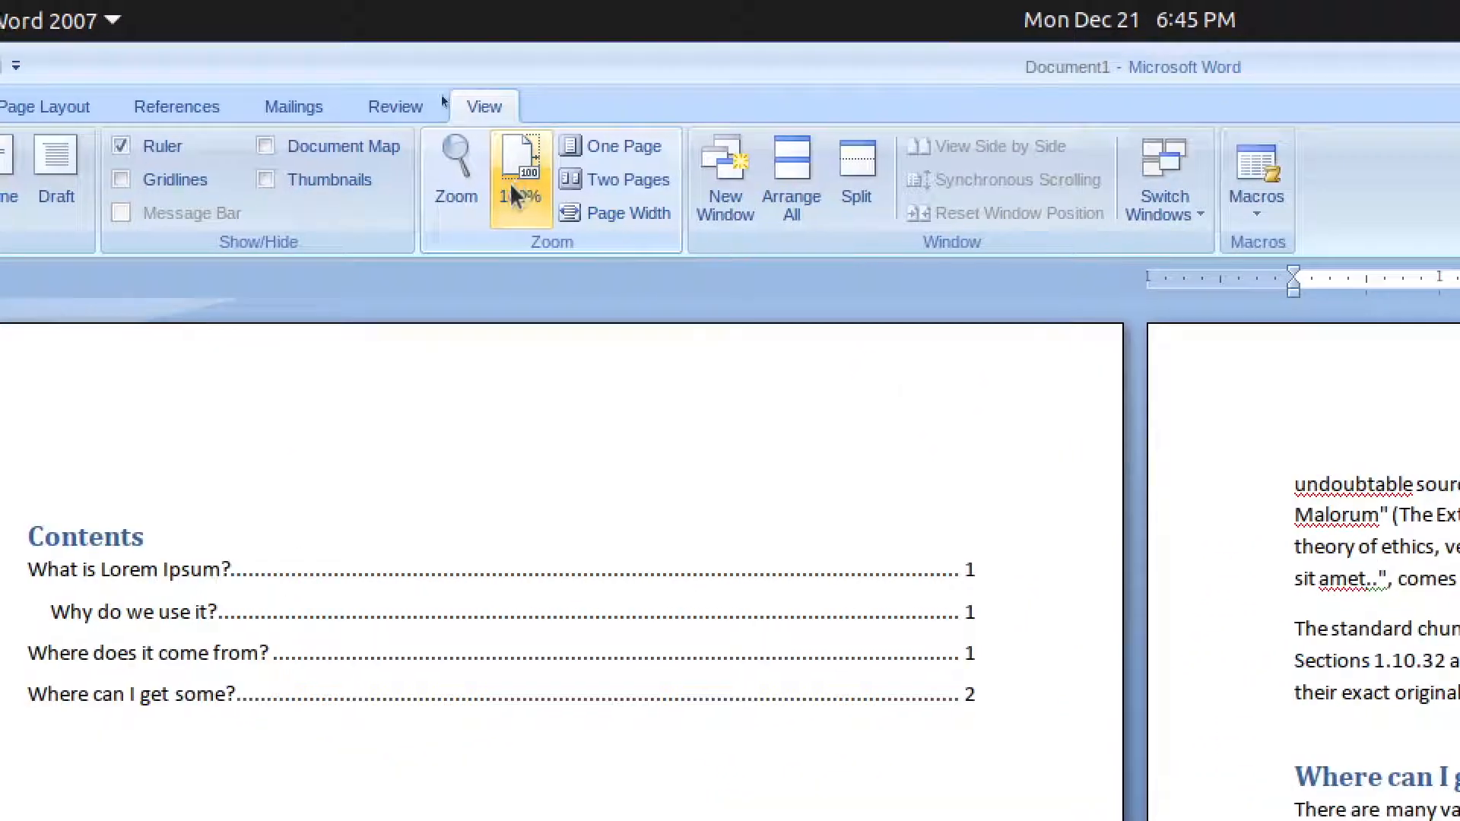
left_click(453, 196)
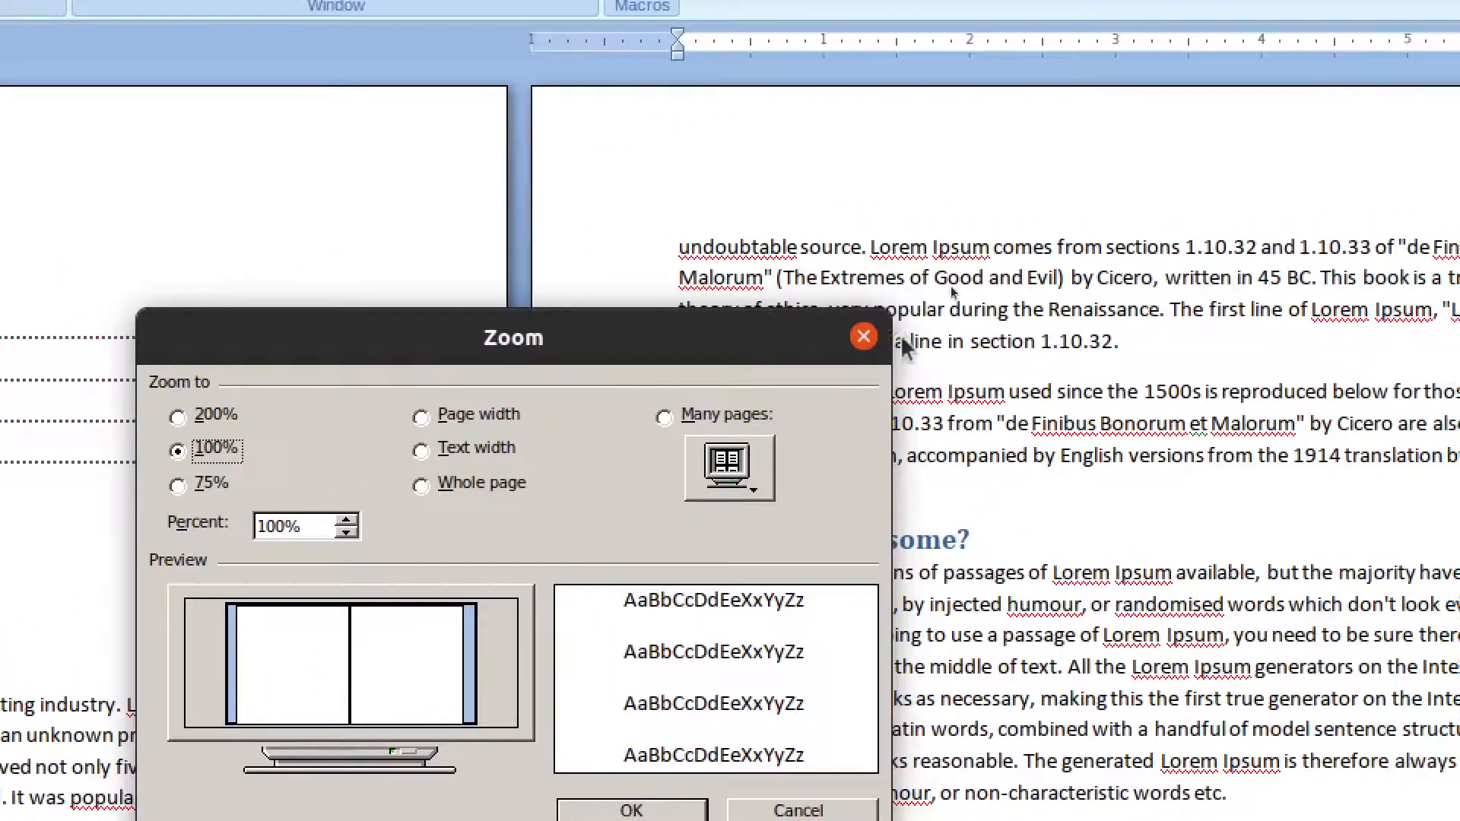
left_click(864, 336)
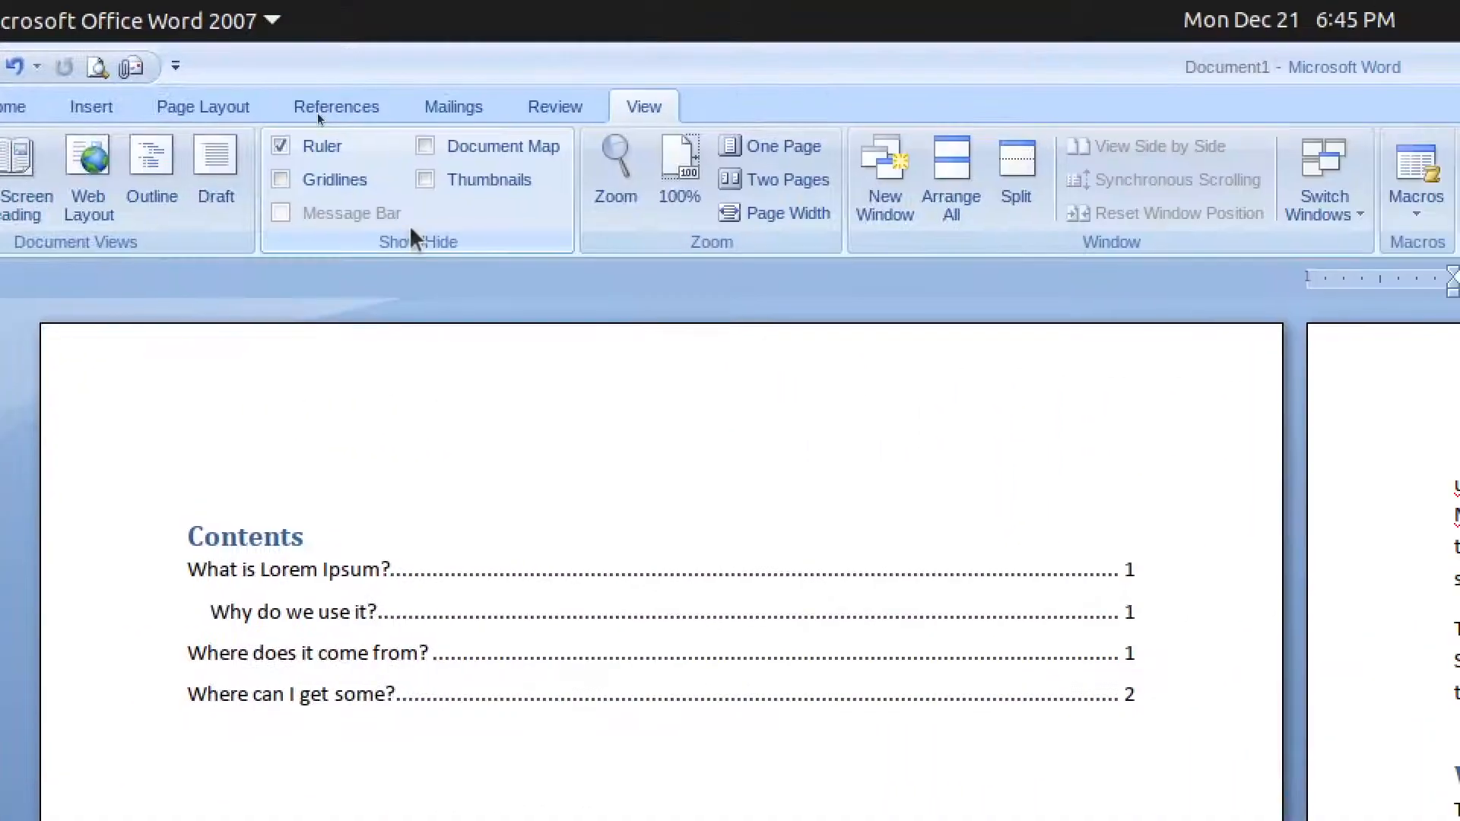
- Toggle Gridlines off and keep the Ruler on, then show the document at One Page
left_click(359, 177)
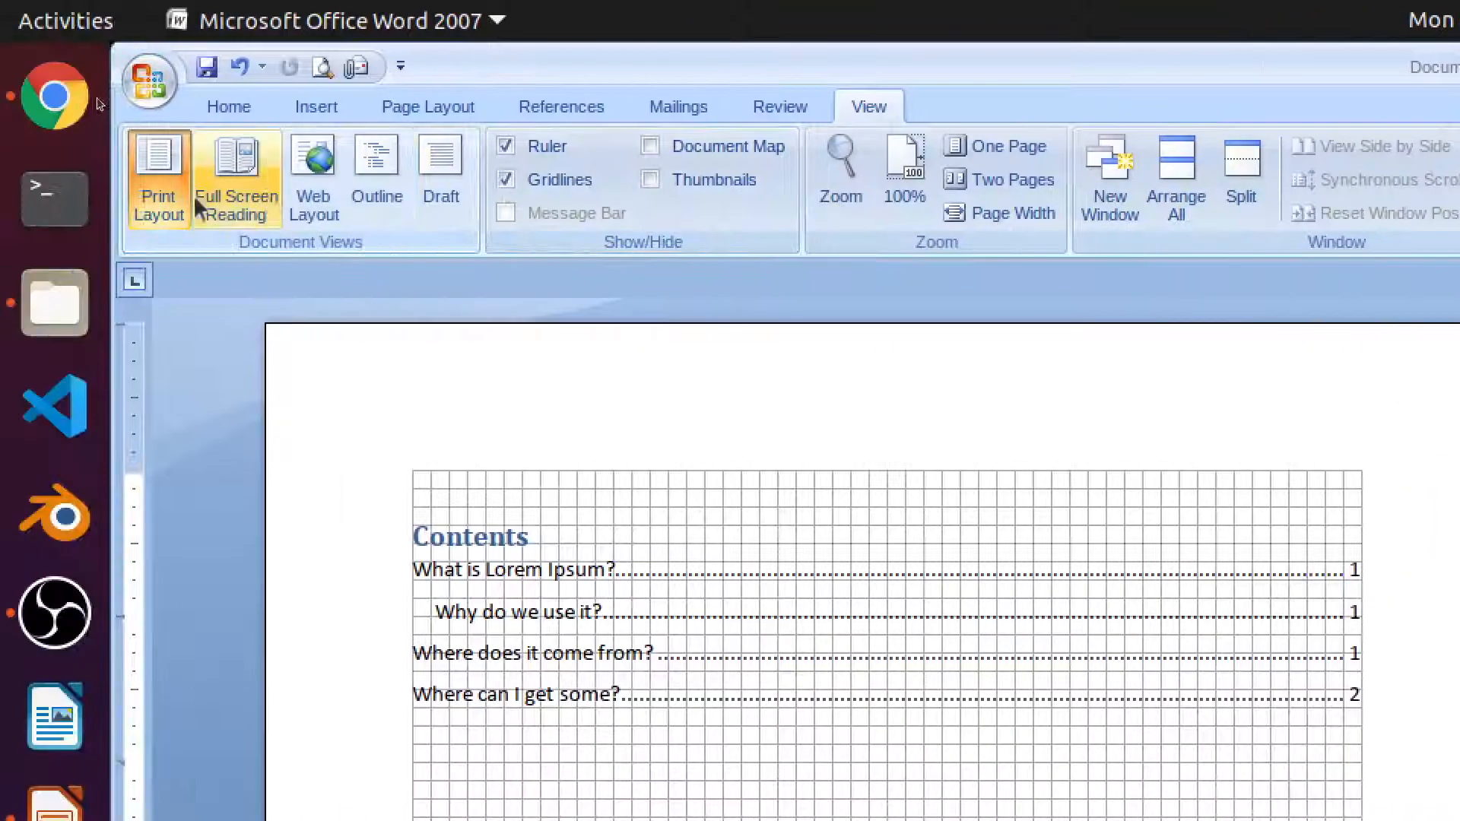
left_click(358, 176)
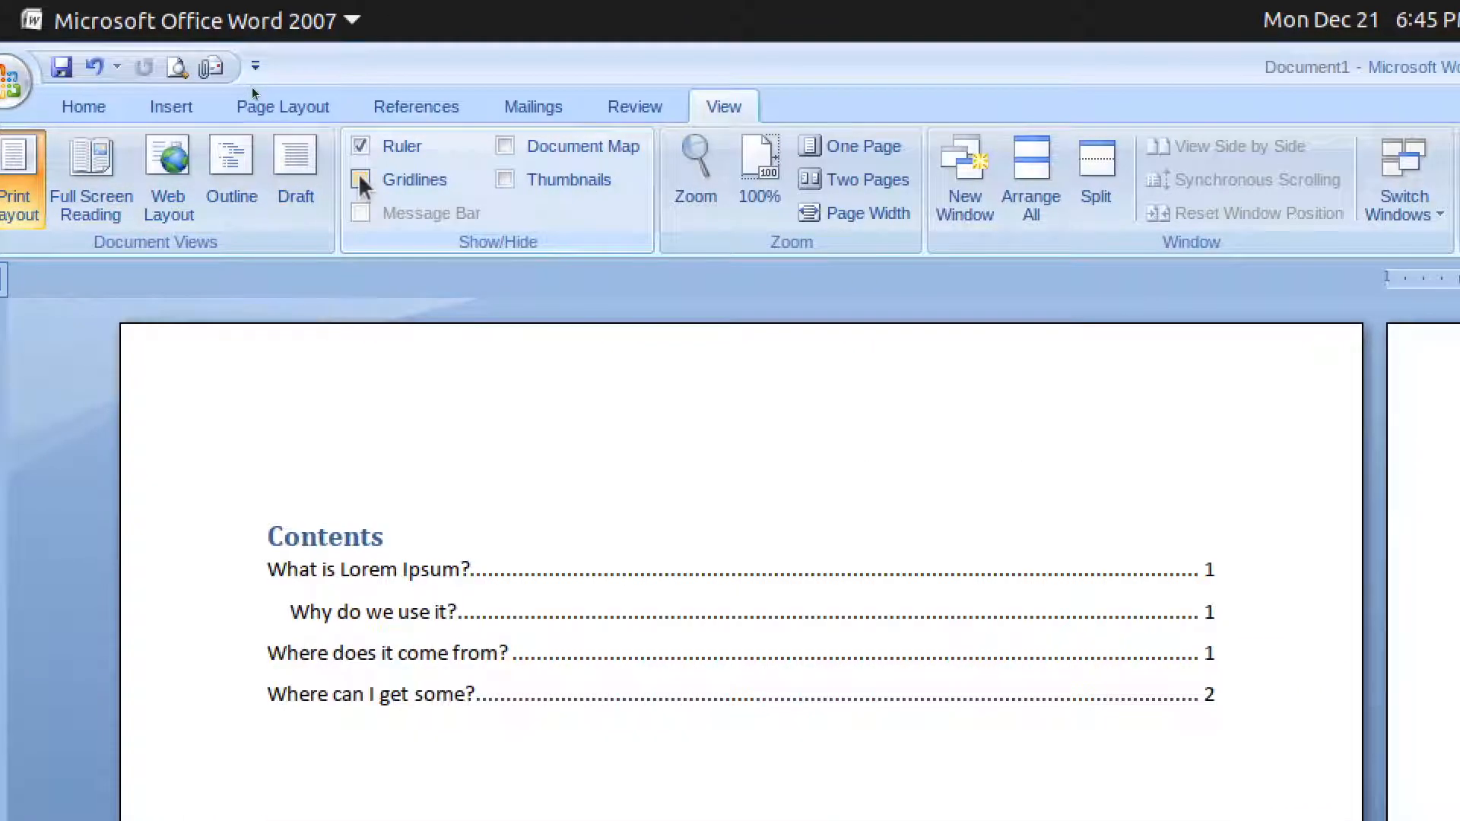
left_click(360, 147)
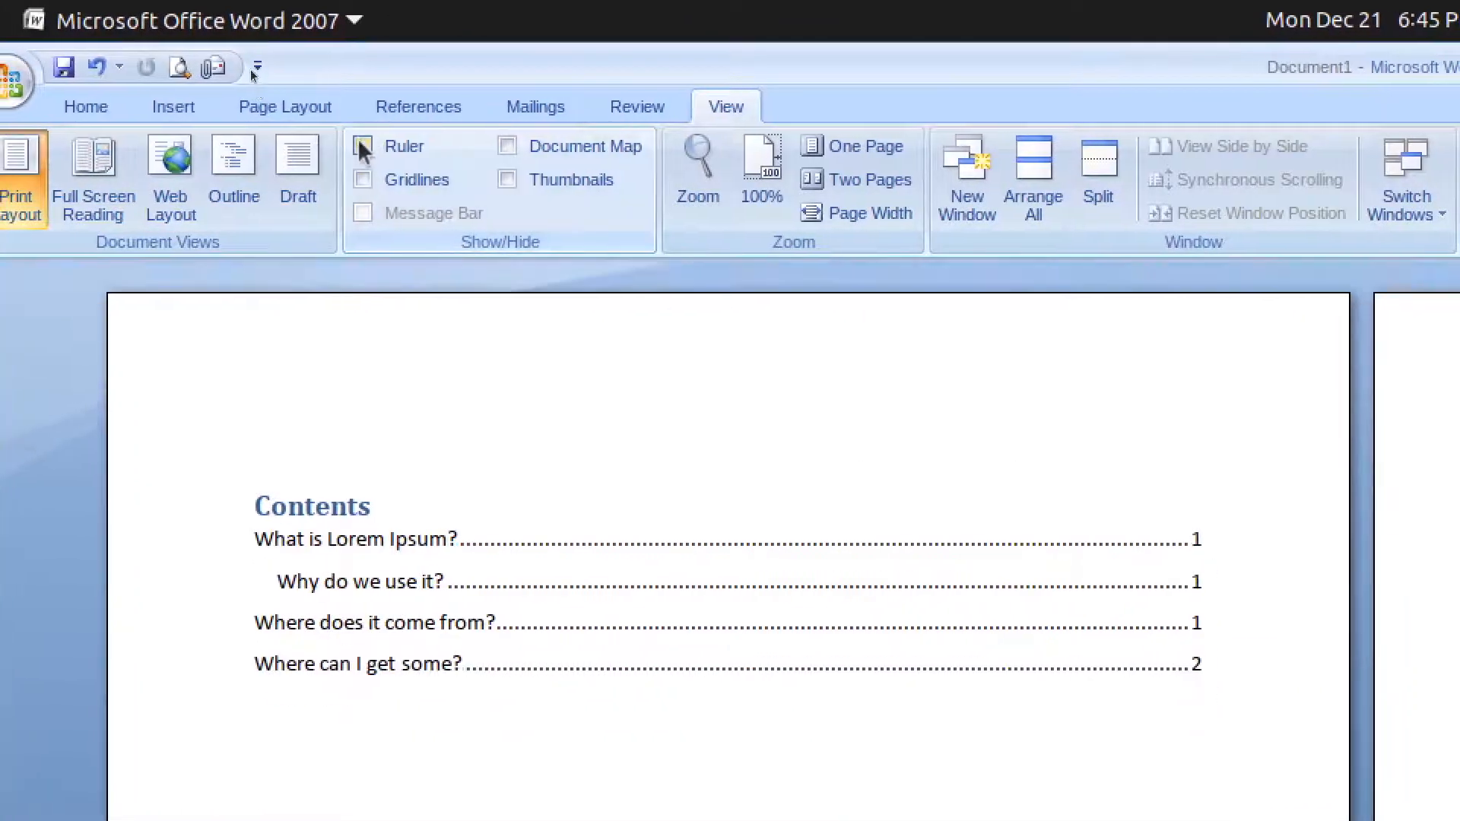
left_click(359, 147)
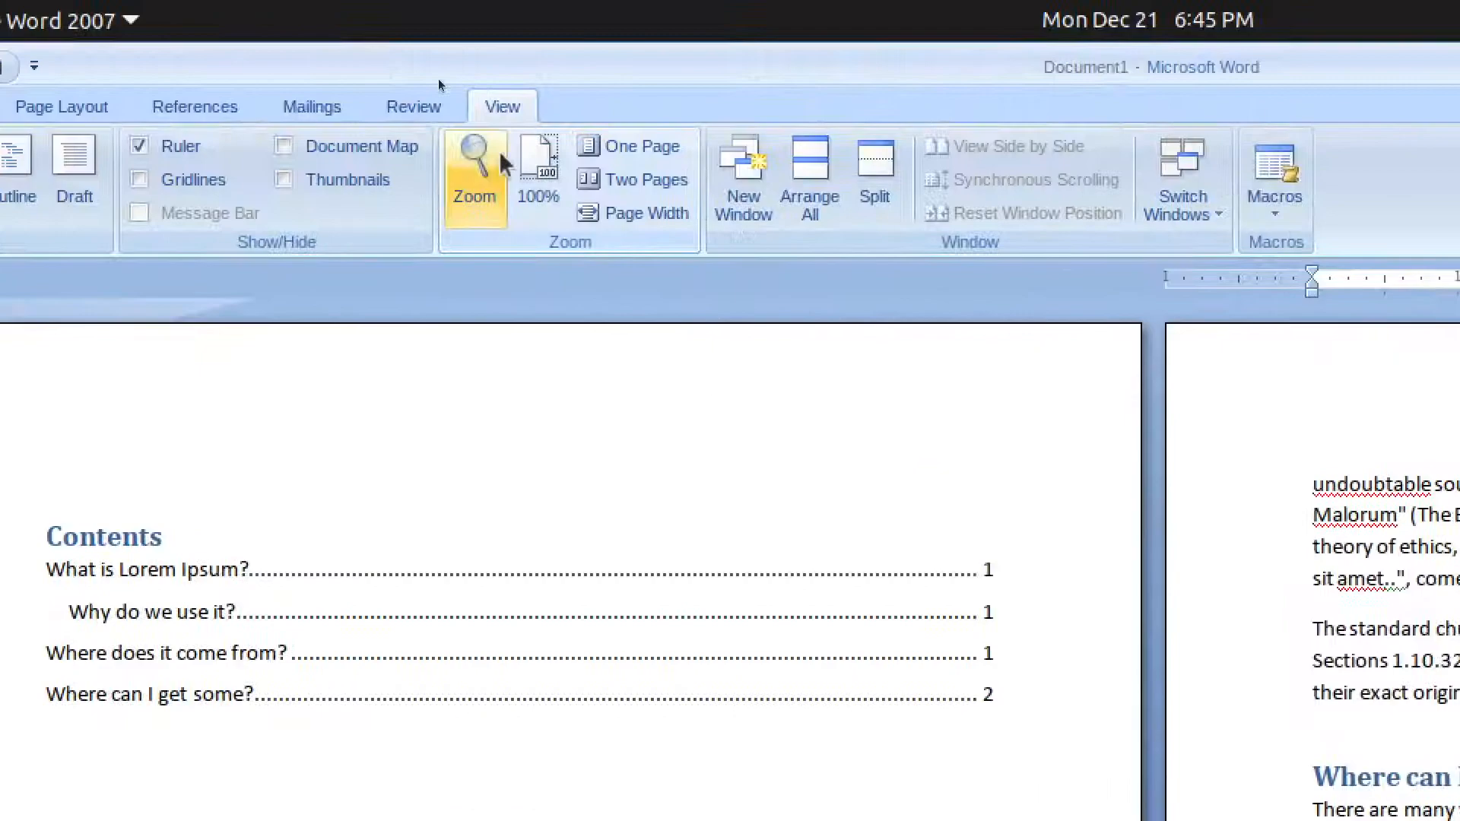
left_click(456, 146)
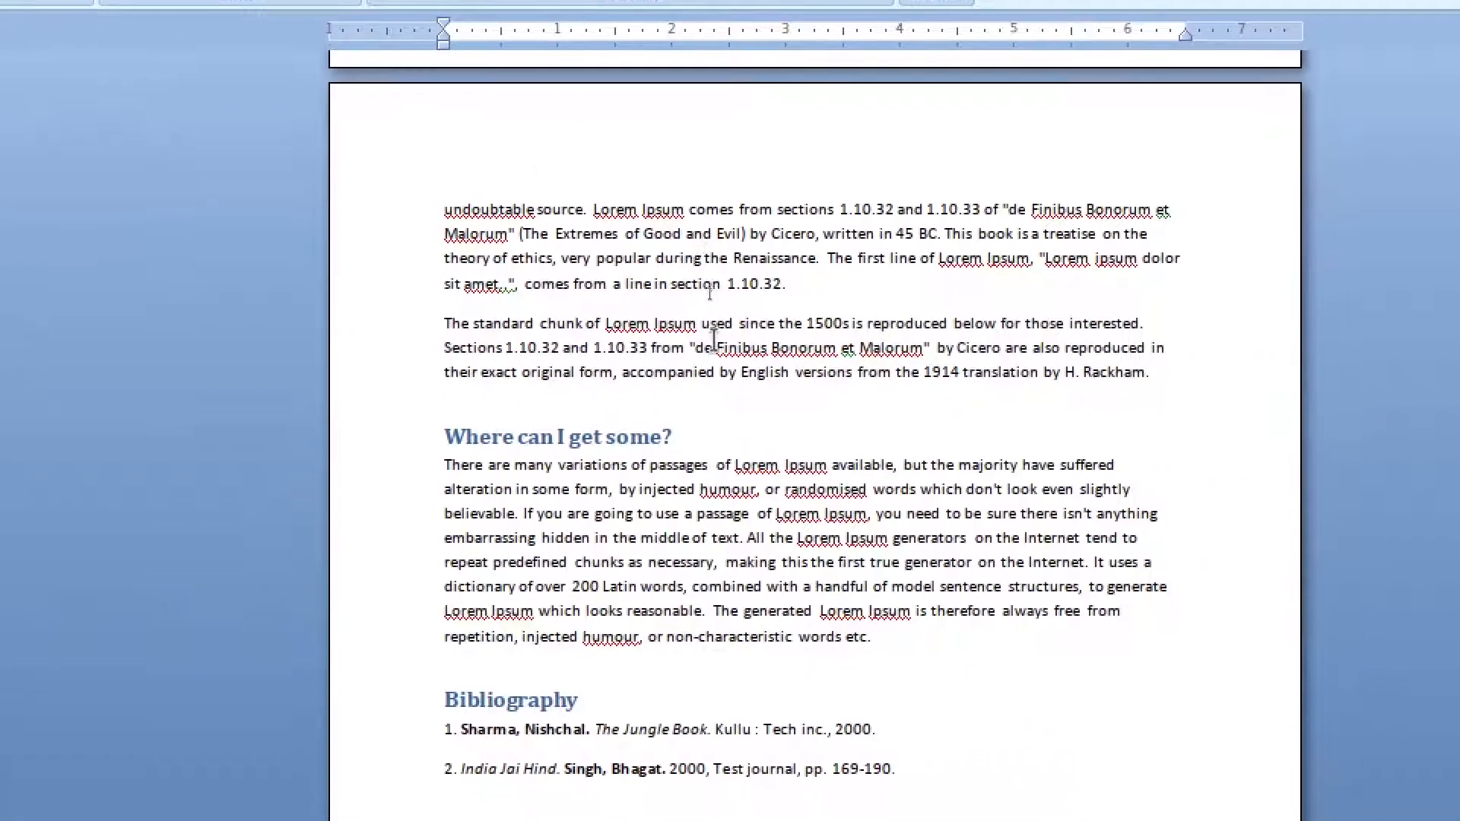
scroll(711, 295, "up", 15)
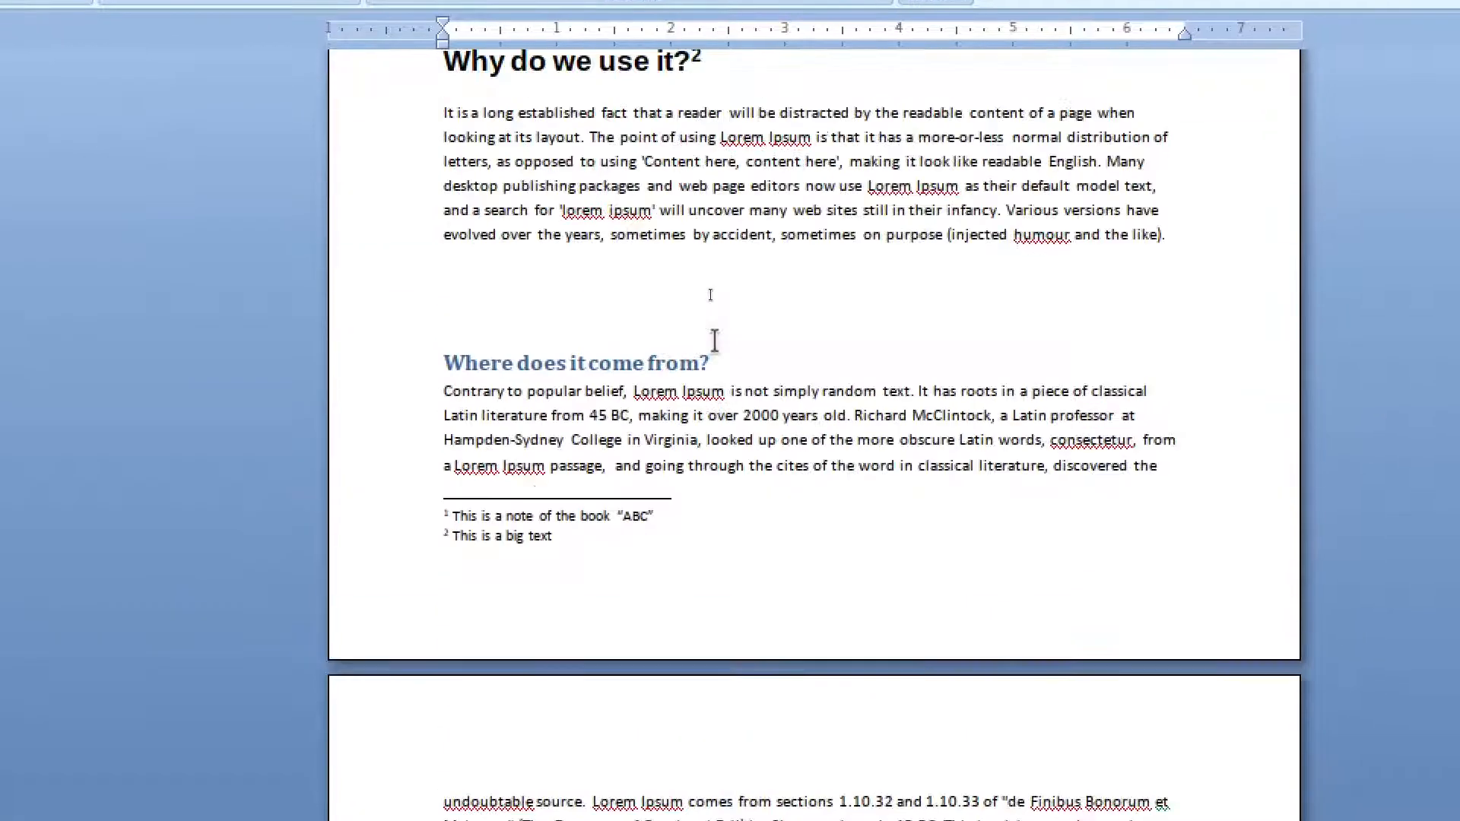
scroll(715, 341, "up", 2)
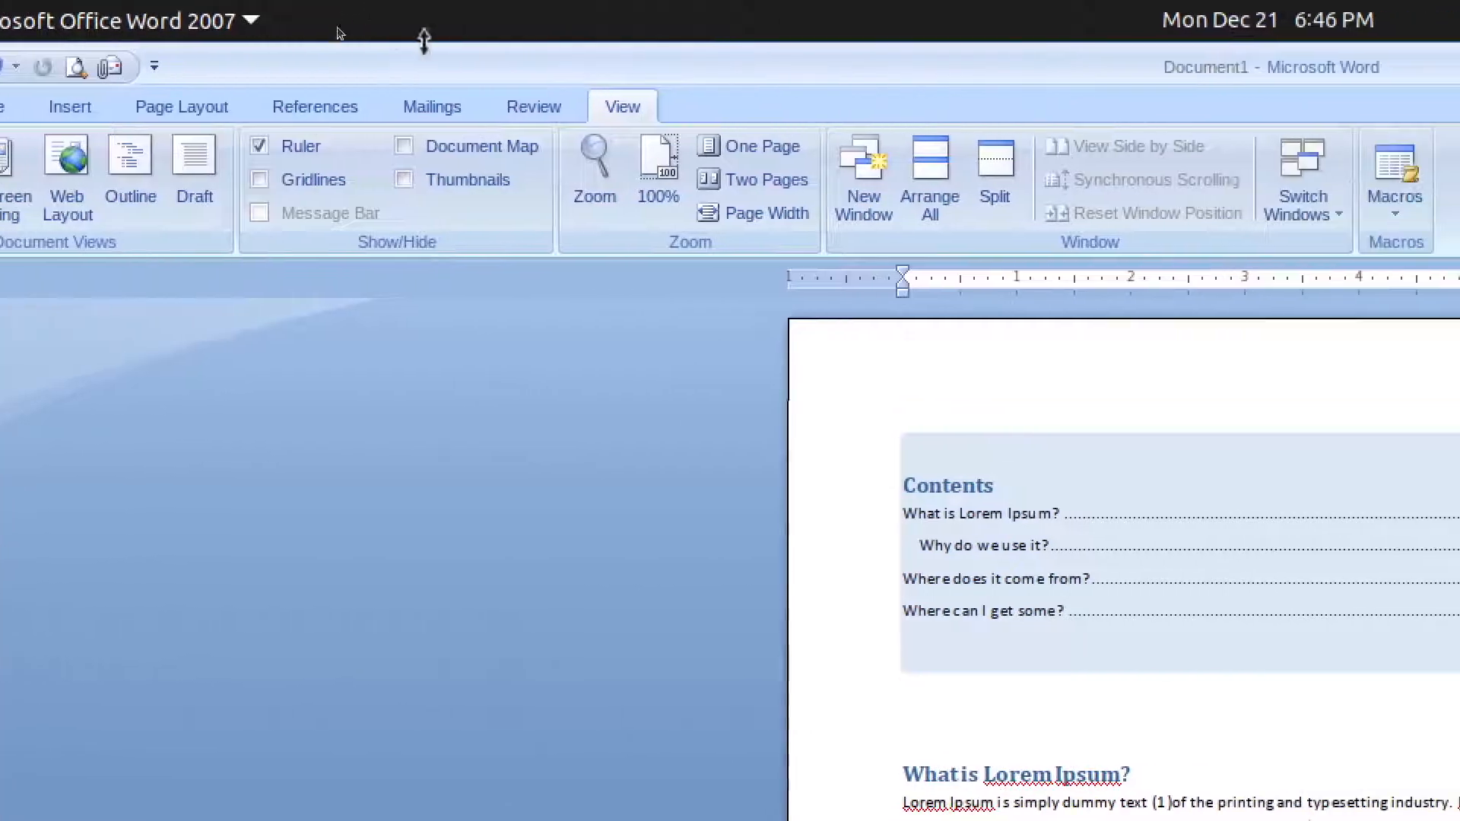
- Show the Mailings tab, switch off desktop Zoom, and bring OBS Studio to the front
left_click(428, 108)
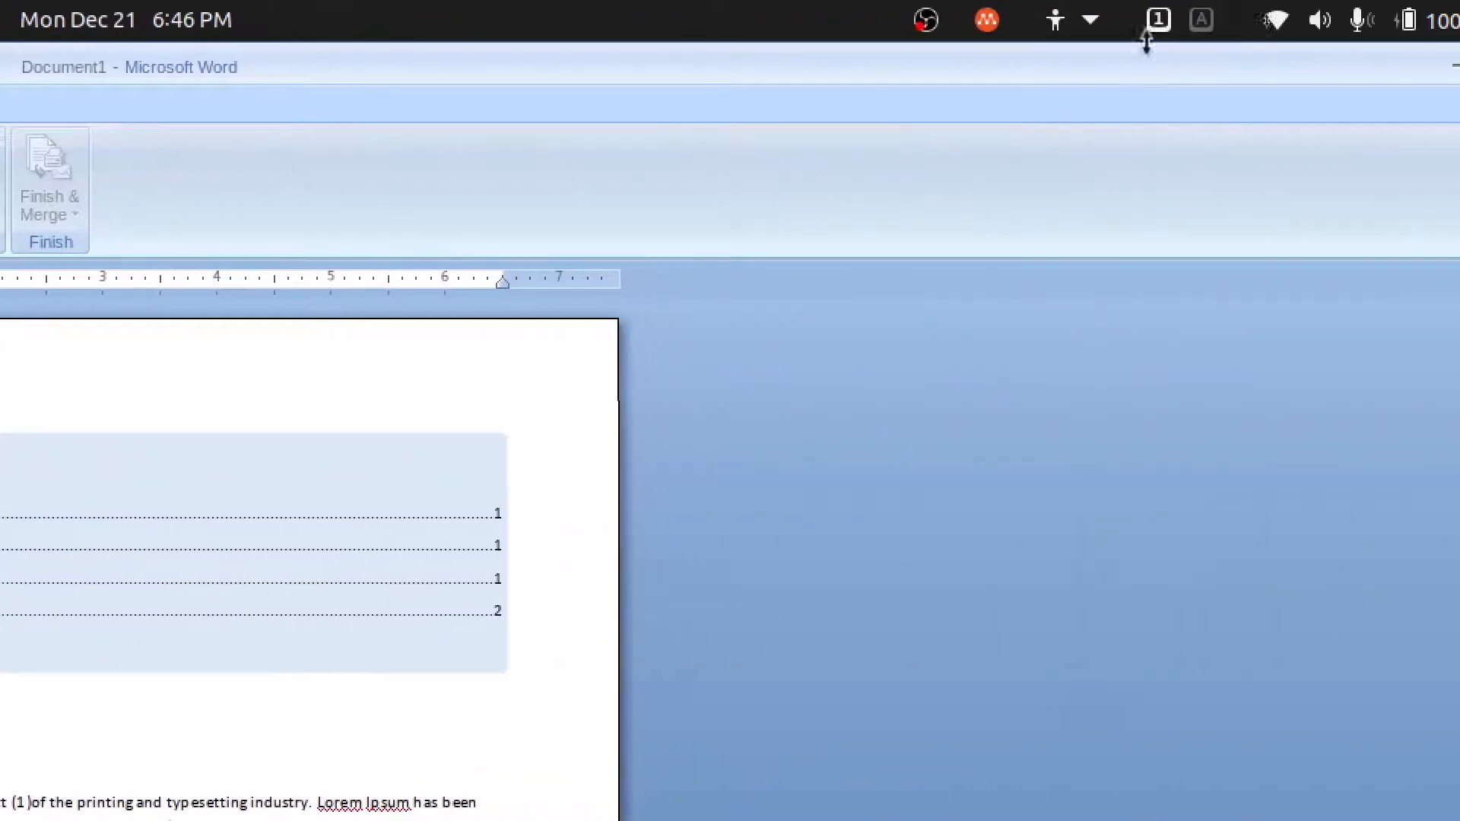
left_click(1064, 20)
left_click(1148, 166)
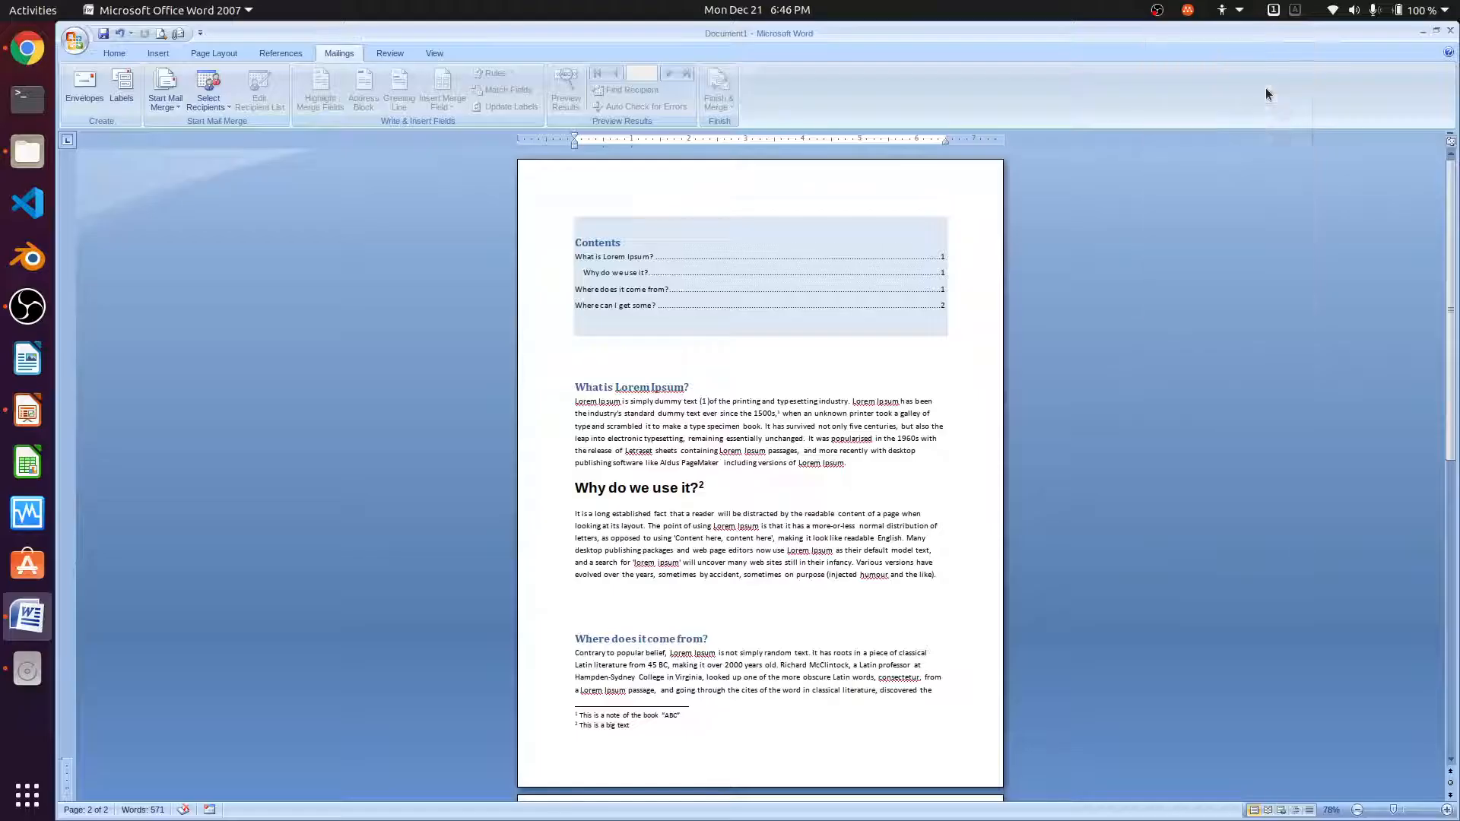
left_click(42, 310)
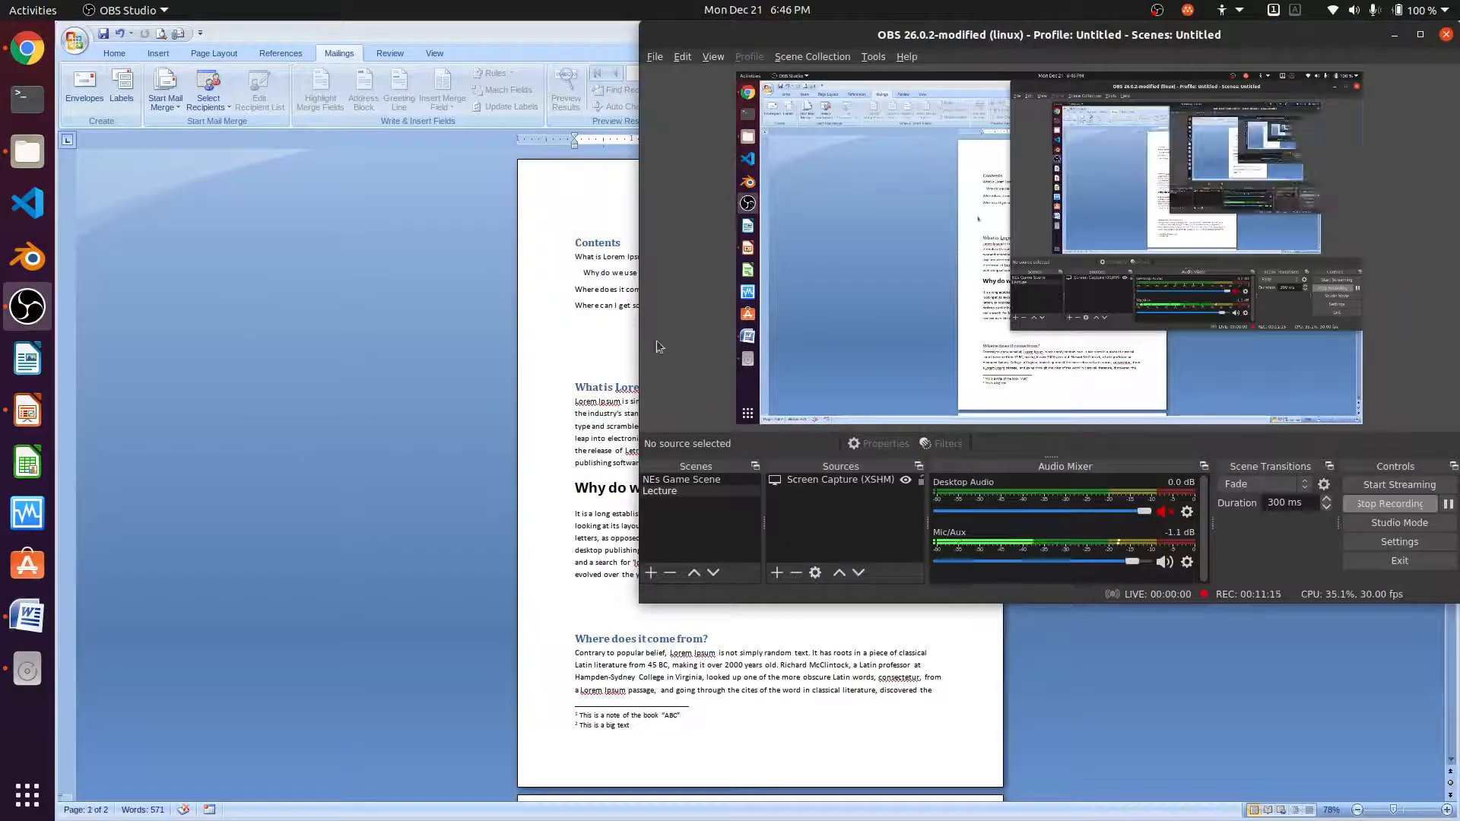